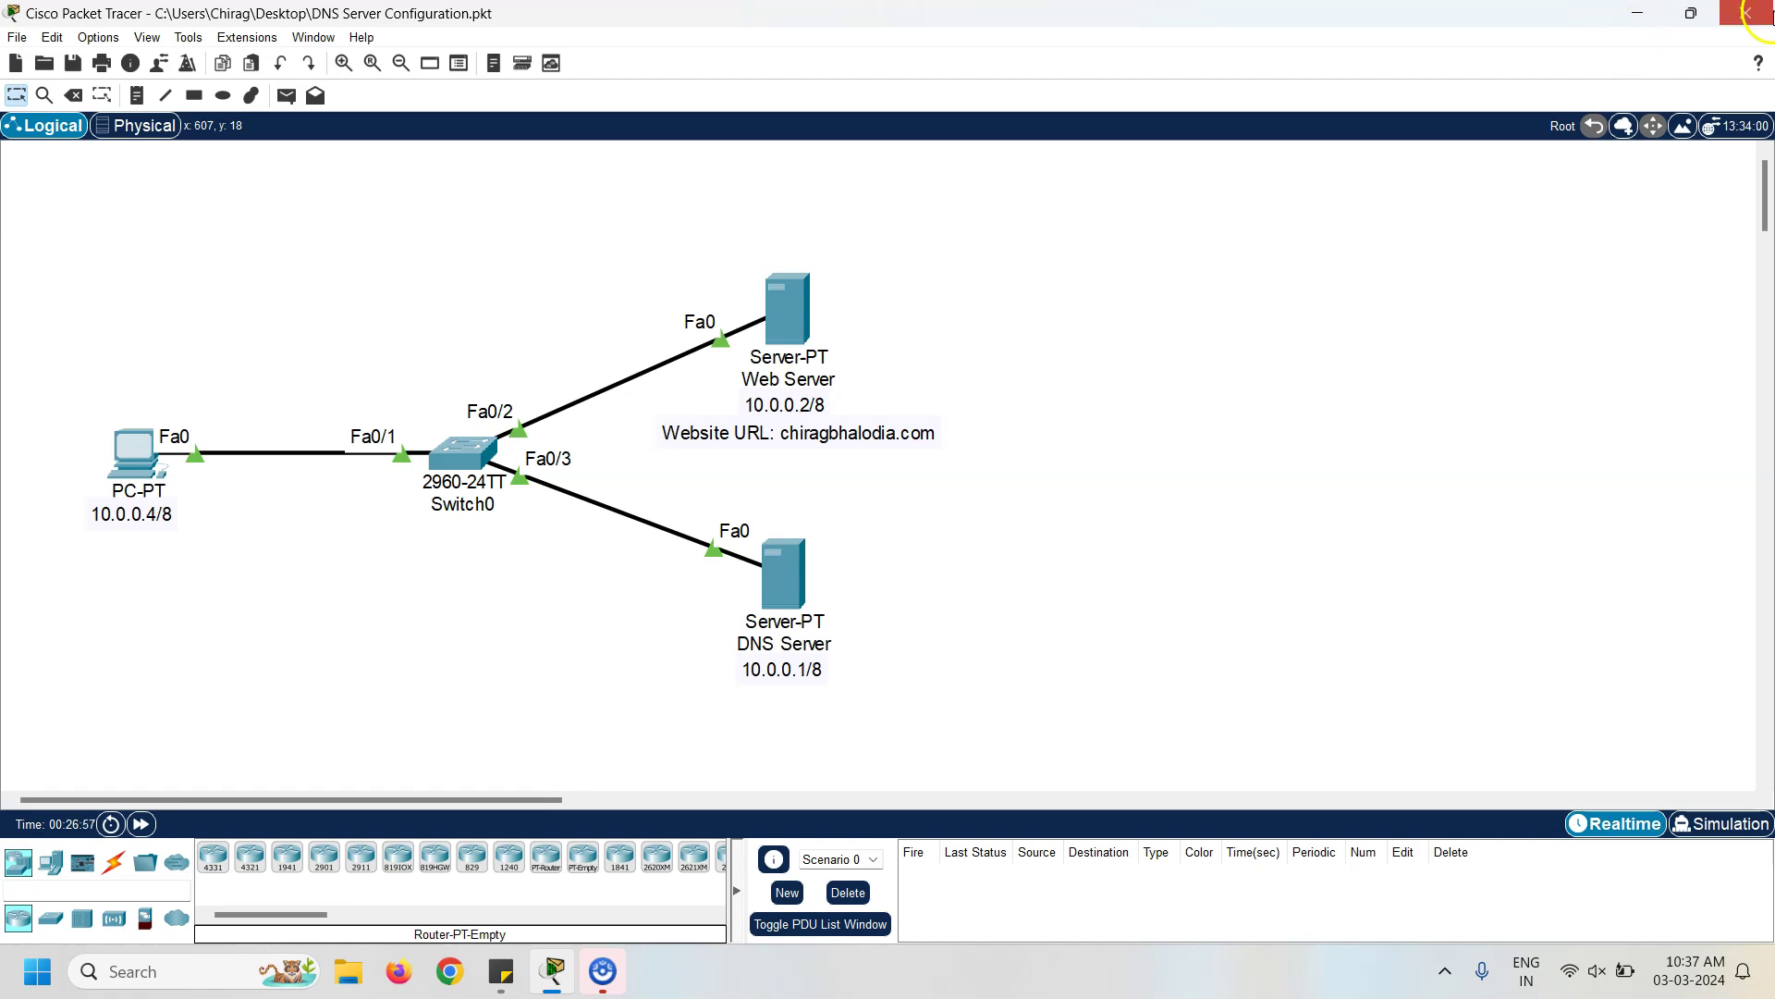
# Enter 10.0.0.1 as the DNS Server's IPv4 address, letting the mask fill in as 255.0.0.0
pyautogui.click(793, 583)
pyautogui.moveTo(1031, 131); pyautogui.dragTo(1290, 109)
pyautogui.click(1126, 144)
pyautogui.click(1008, 211)
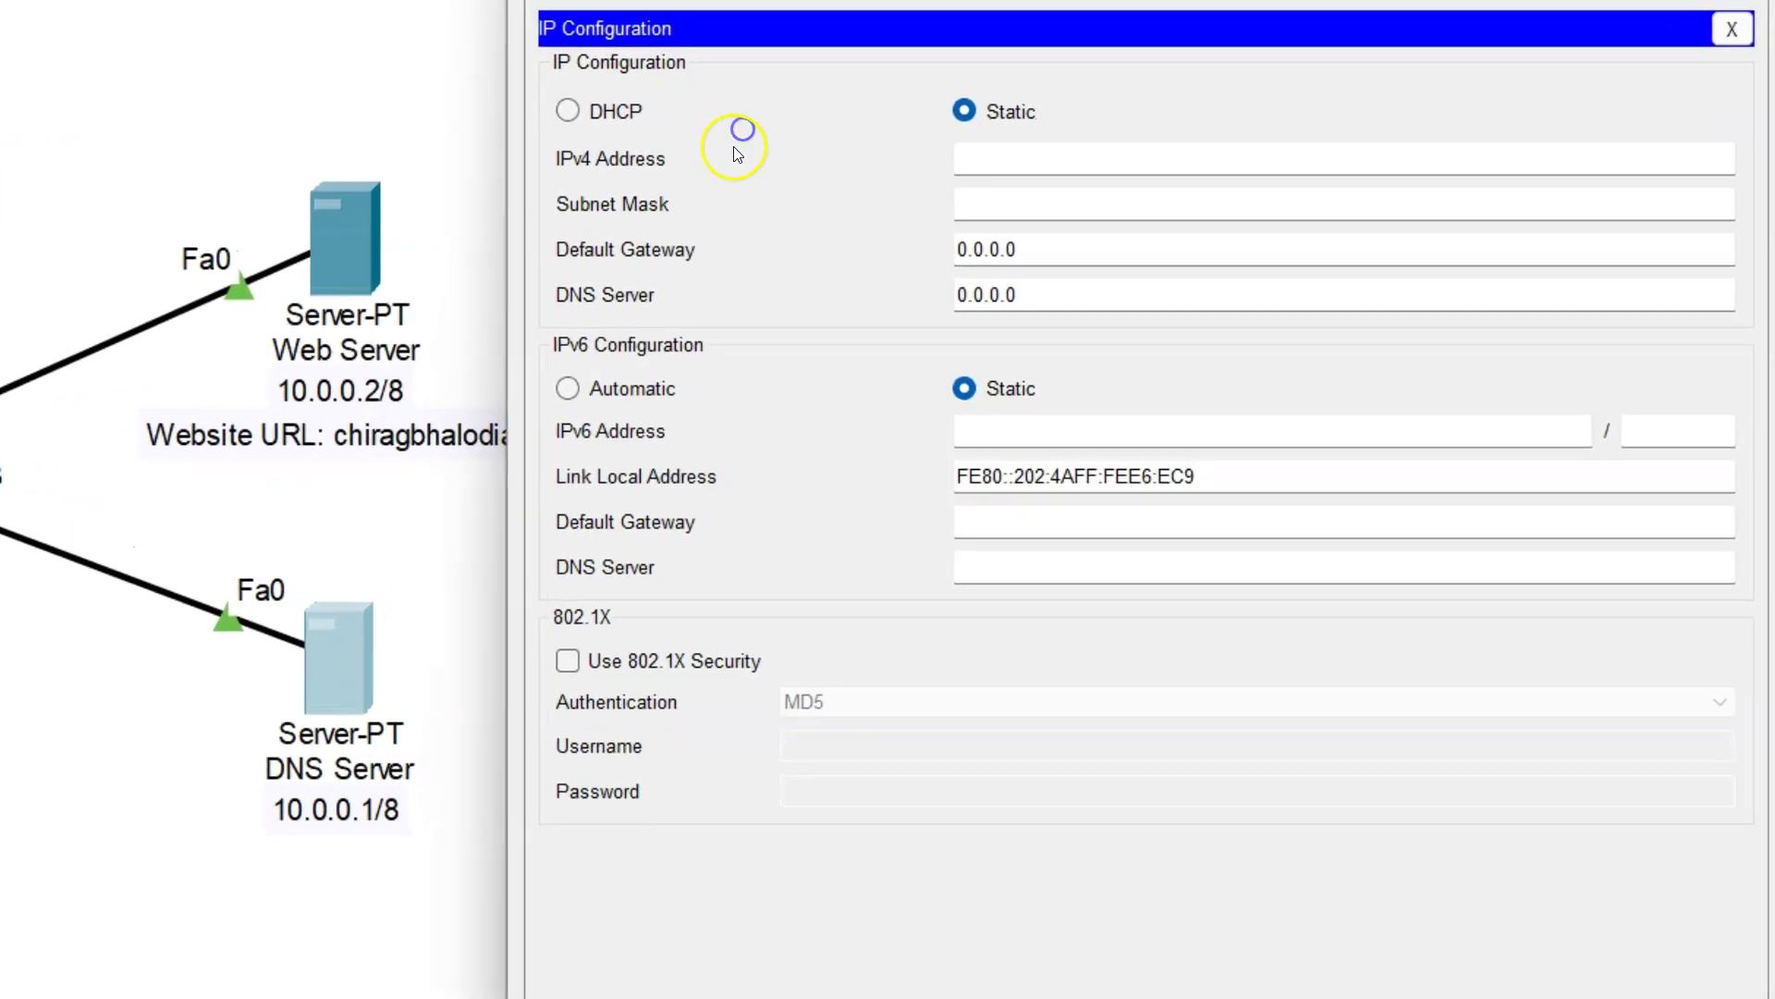
pyautogui.click(1058, 159)
pyautogui.write('10.0.0.1')
pyautogui.press('Tab')
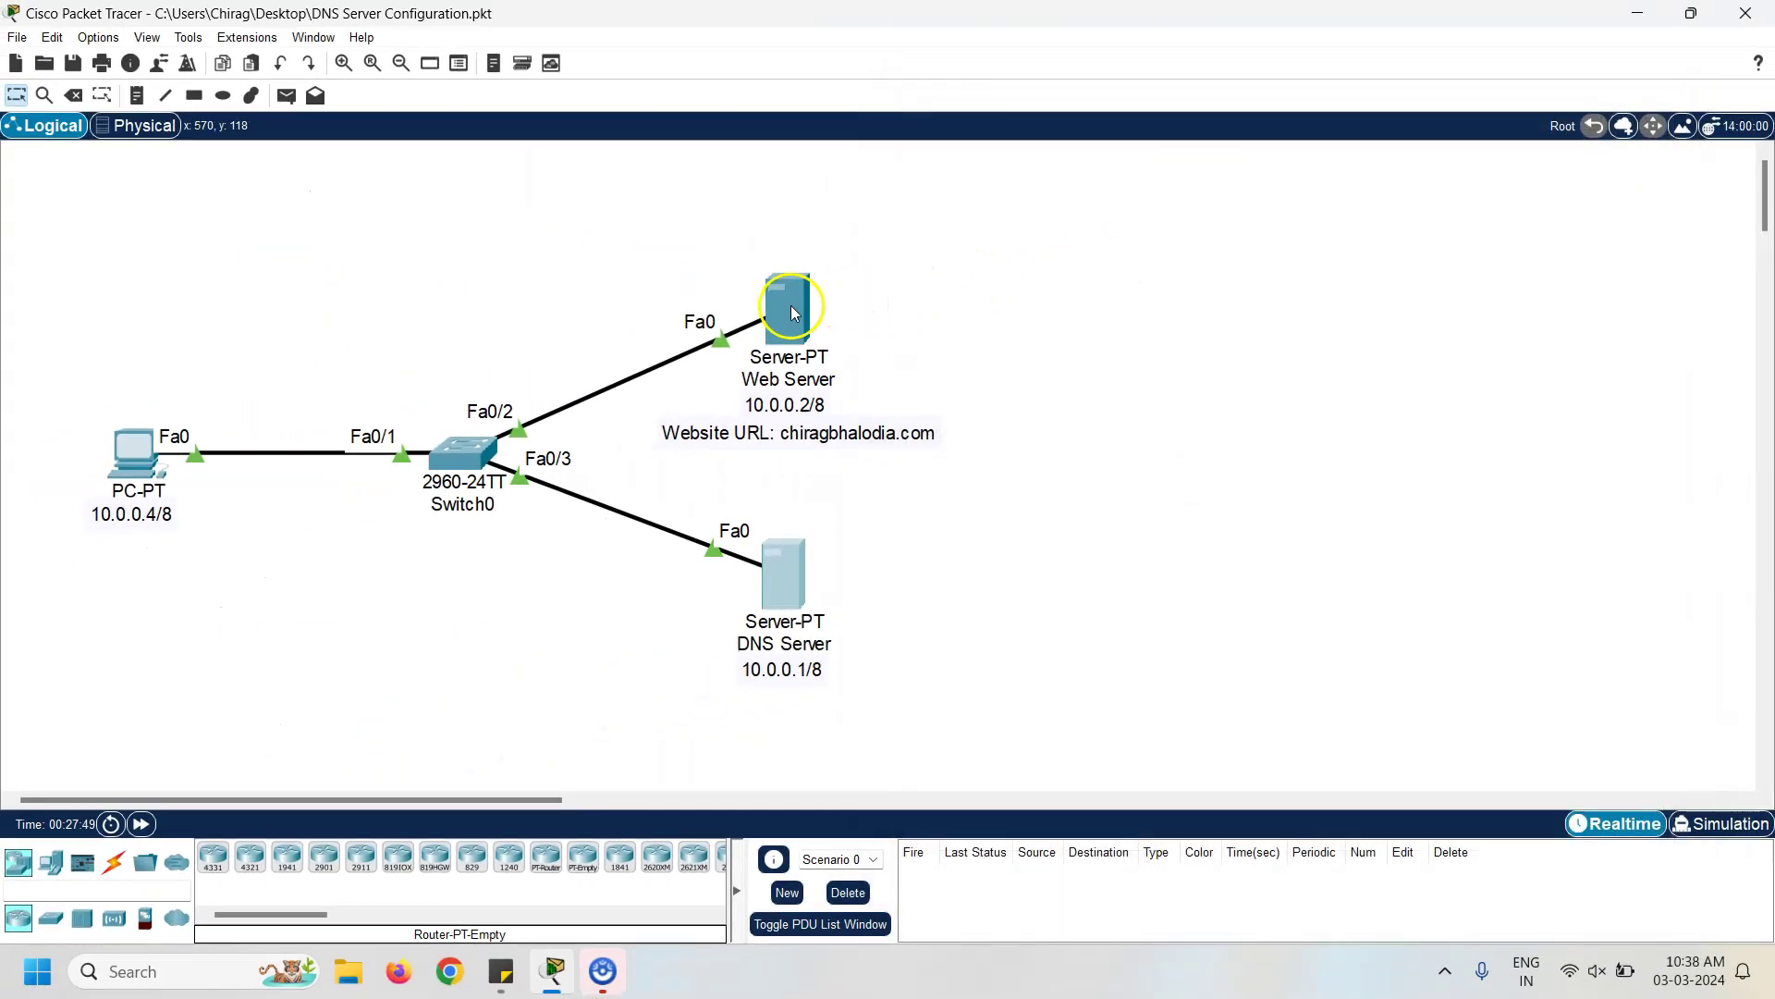
# Enter 10.0.0.2 as the Web Server's IPv4 address with auto-filled mask 255.0.0.0
pyautogui.click(788, 305)
pyautogui.moveTo(1130, 157); pyautogui.dragTo(1498, 129)
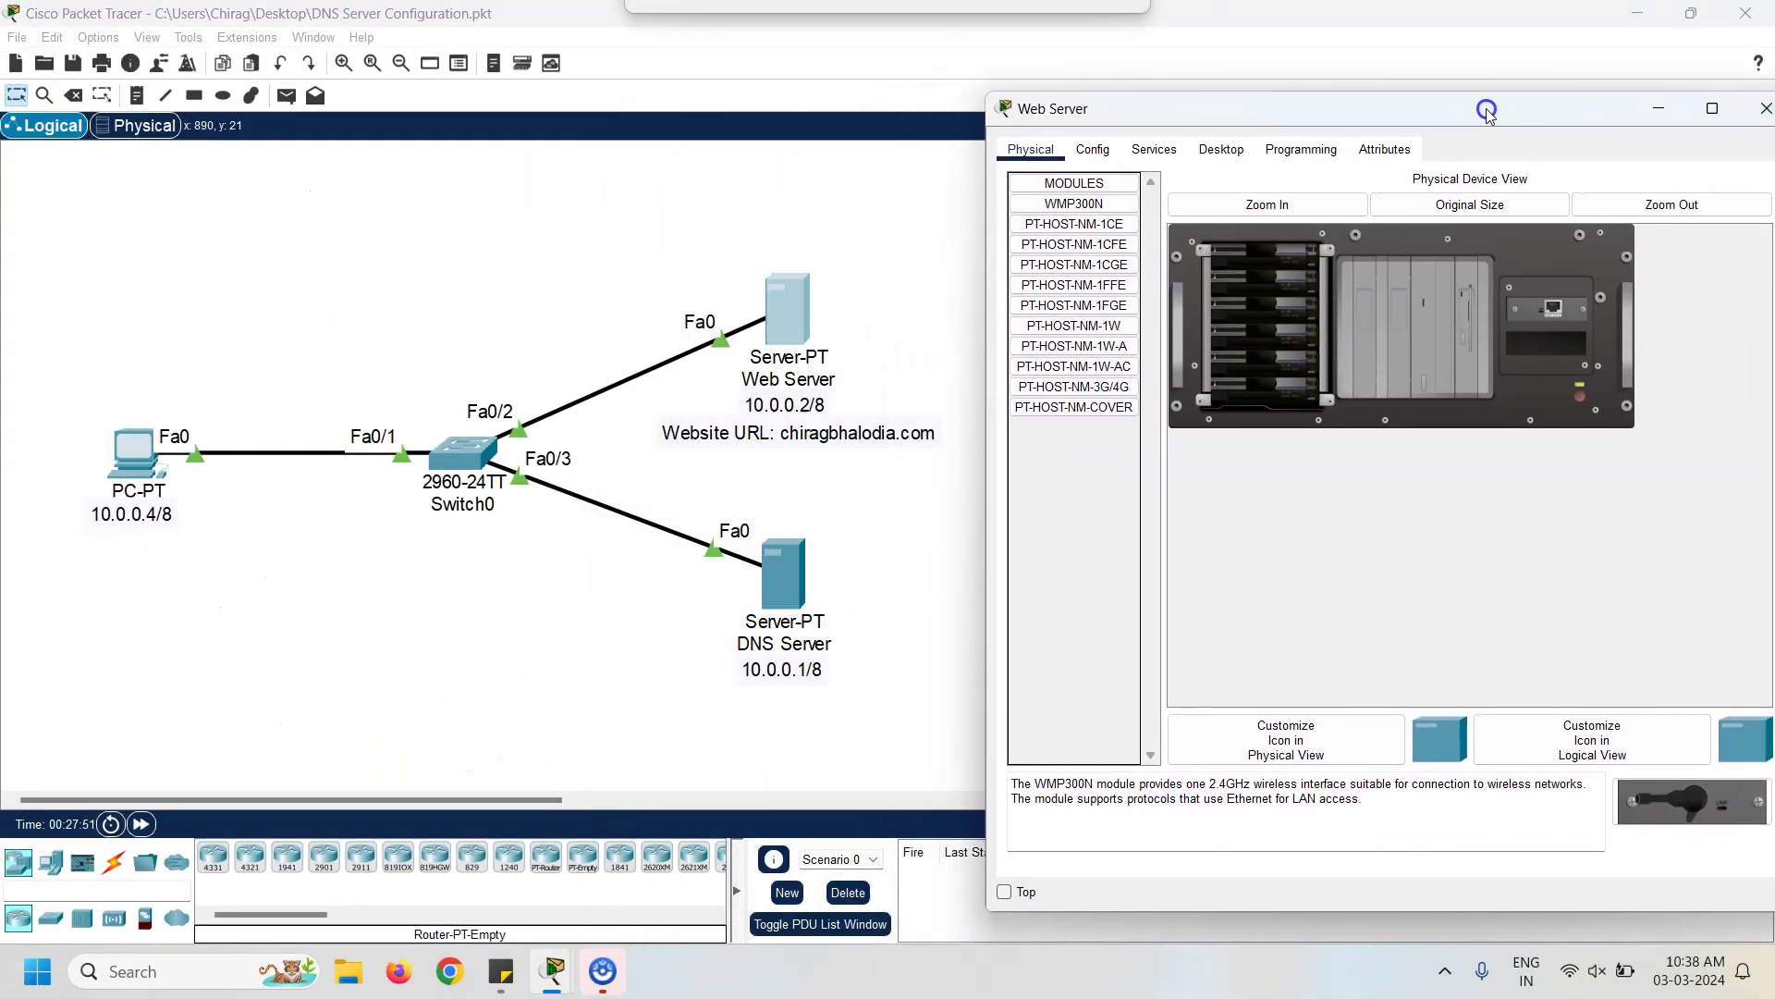
pyautogui.click(1196, 153)
pyautogui.click(577, 309)
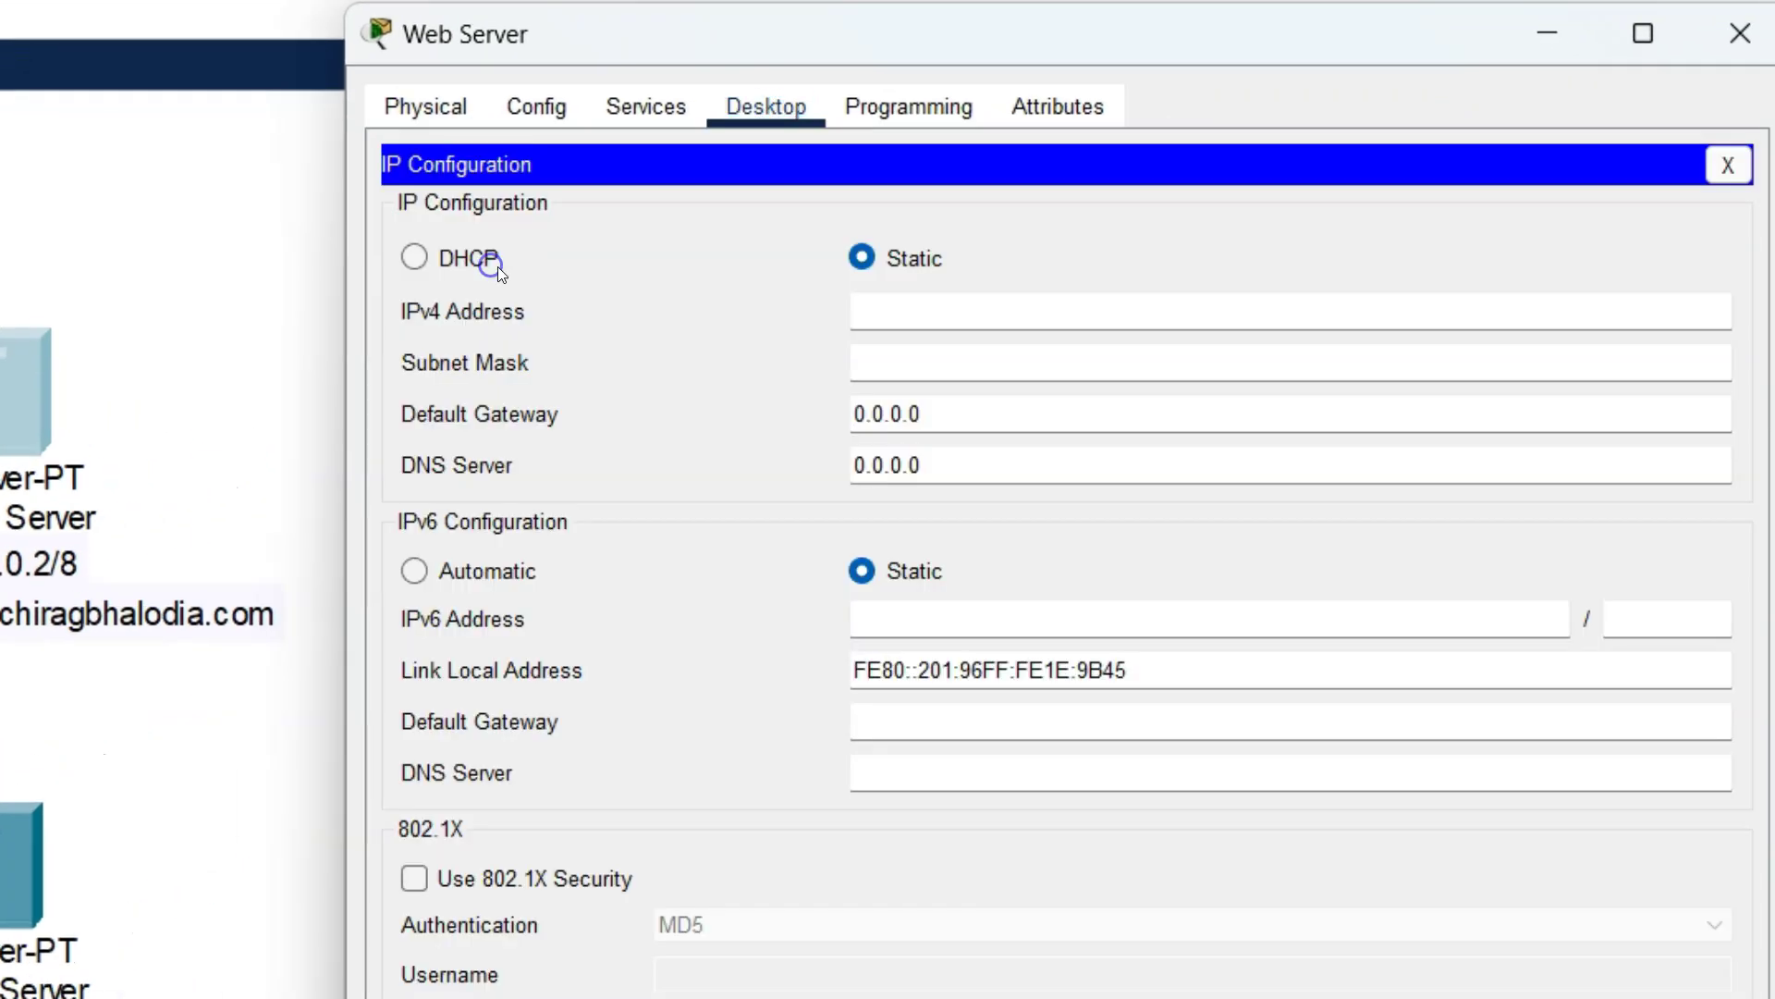
pyautogui.click(887, 304)
pyautogui.write('10.0.0.2')
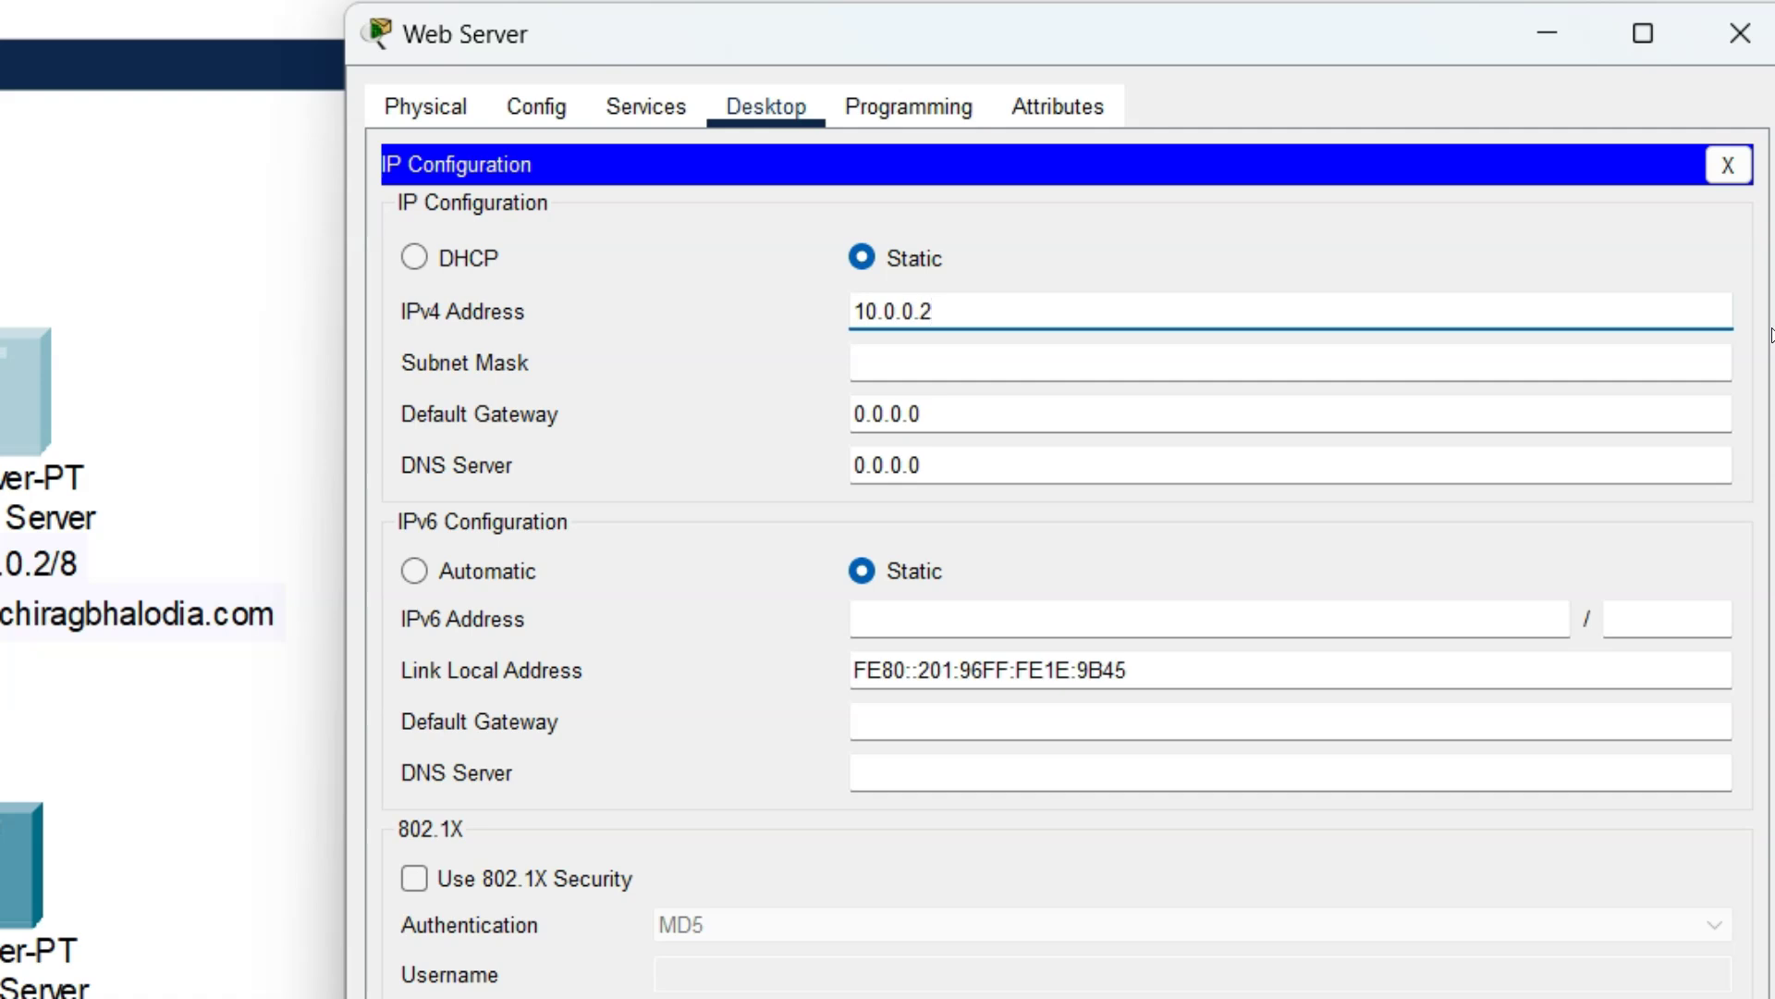
pyautogui.press('Tab')
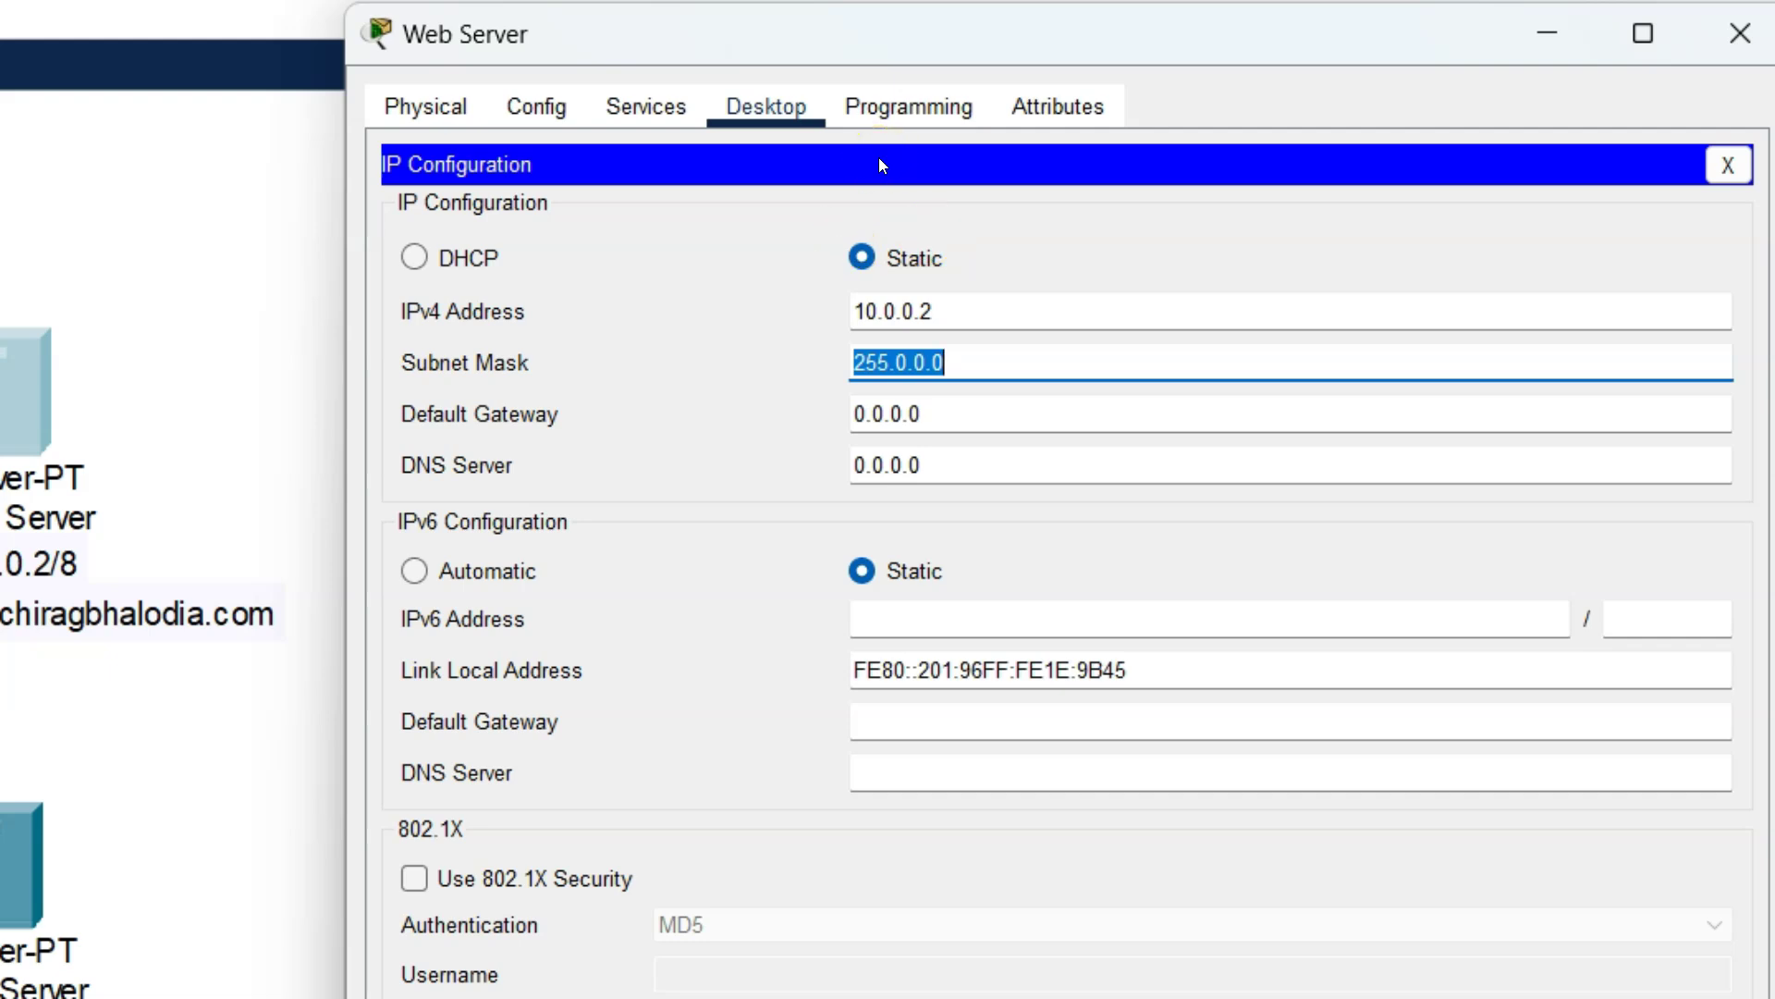
pyautogui.click(912, 160)
# Open the Web Server's HTTP index.html and delete its default page content
pyautogui.click(647, 104)
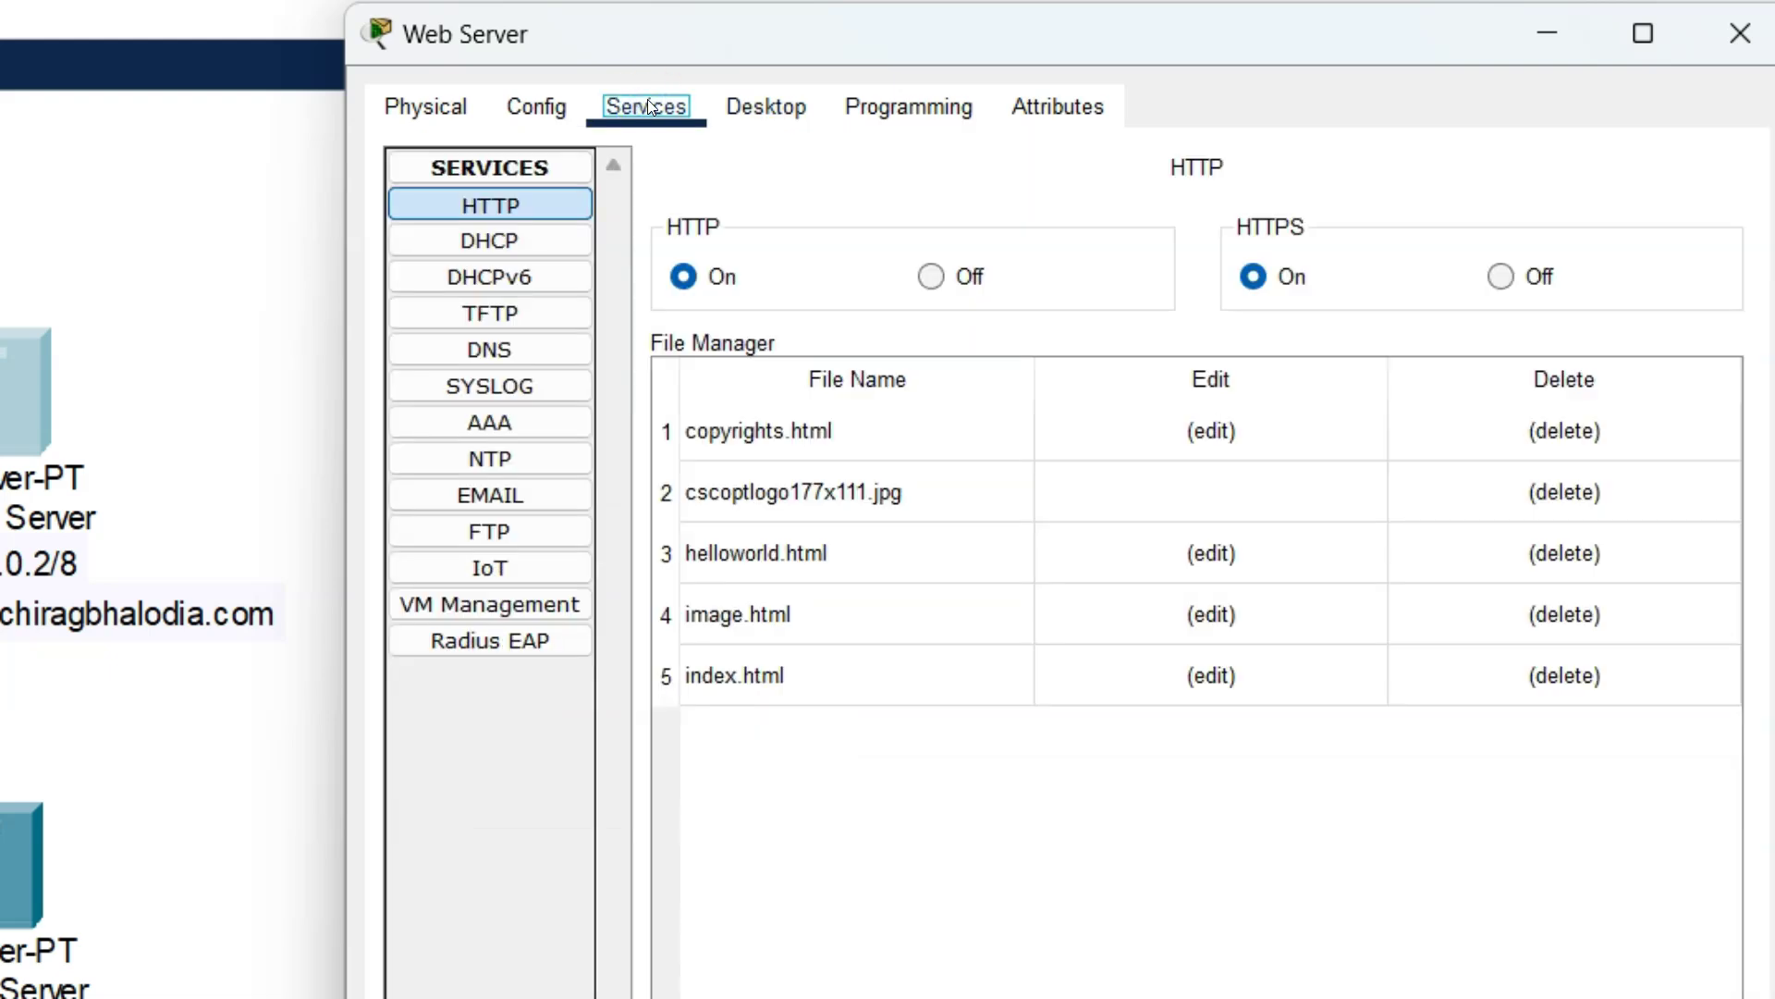
pyautogui.click(474, 199)
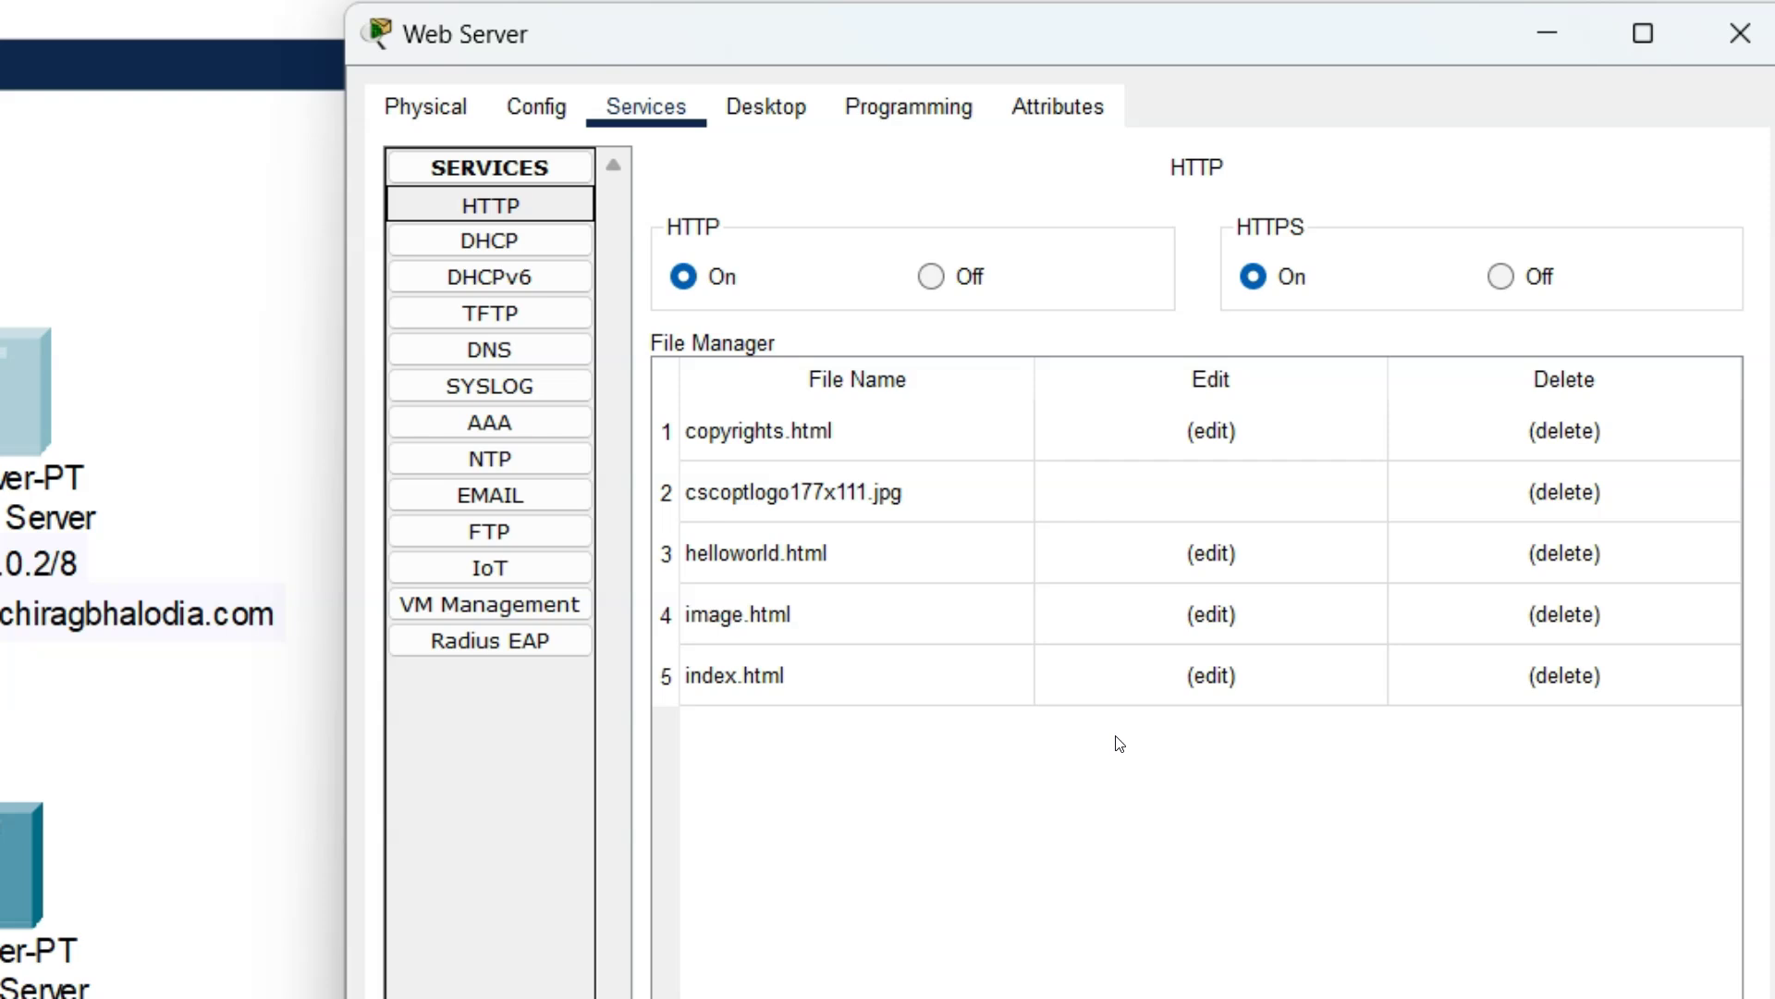
pyautogui.click(1210, 675)
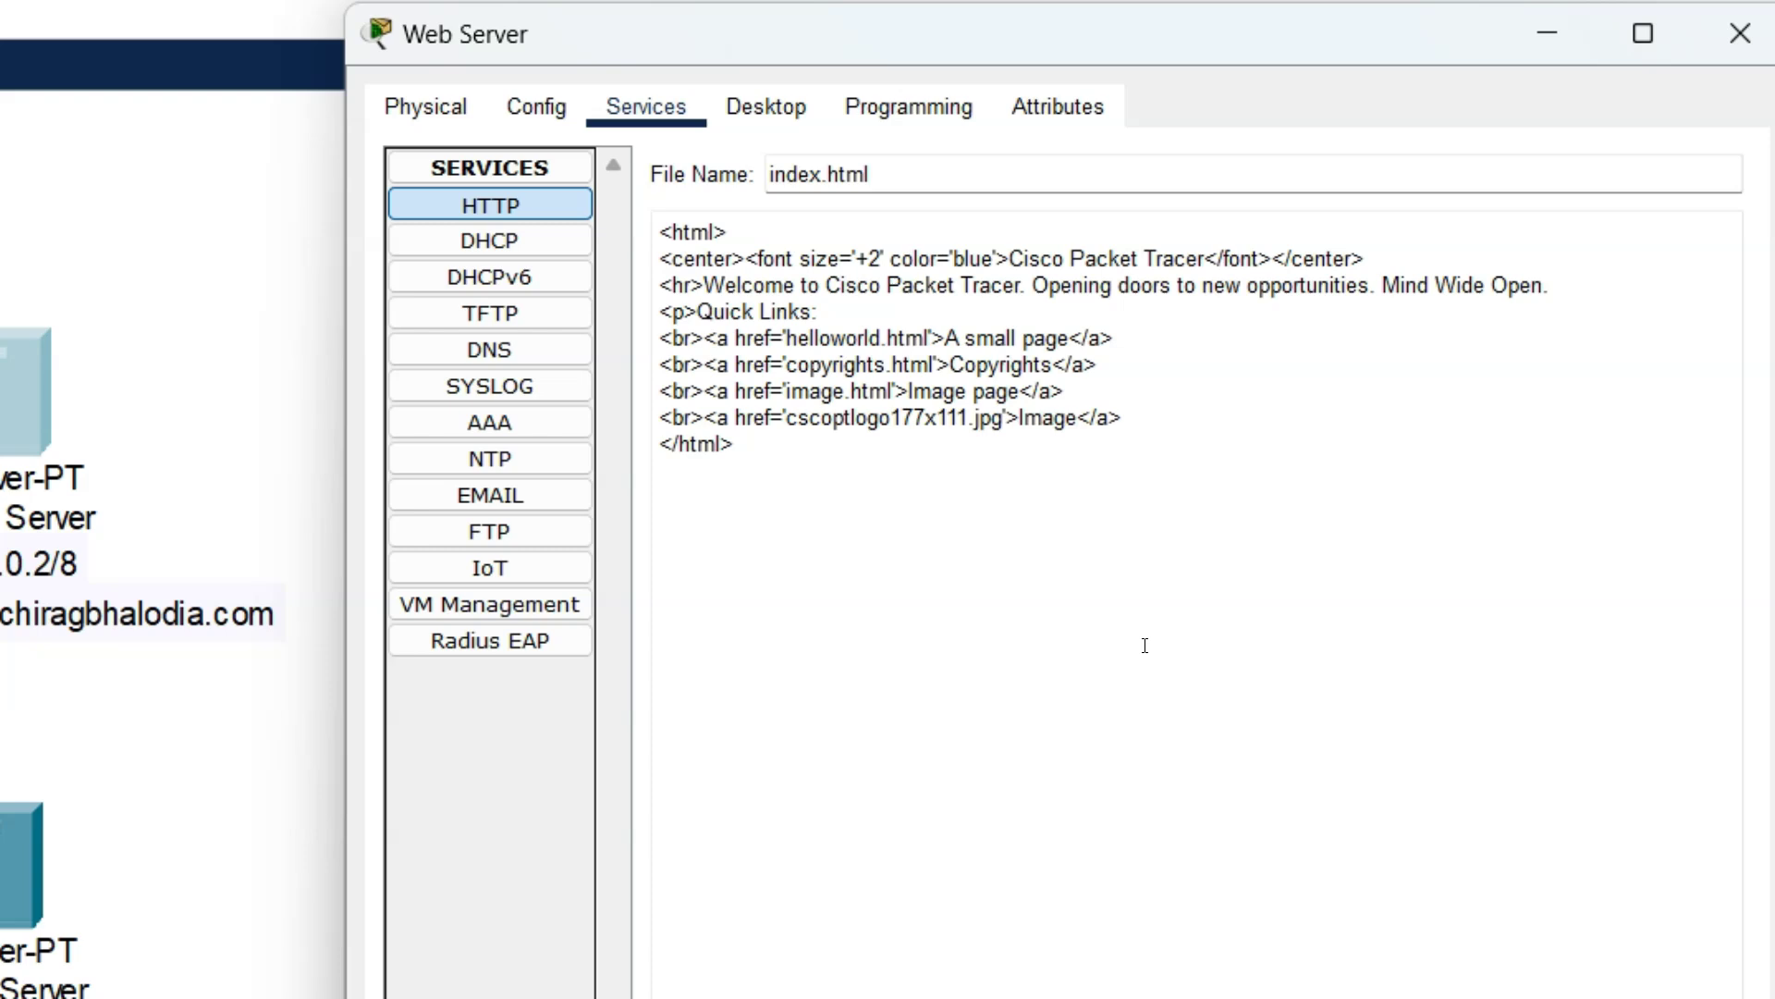
pyautogui.moveTo(1130, 415); pyautogui.dragTo(647, 265)
pyautogui.press('Delete')
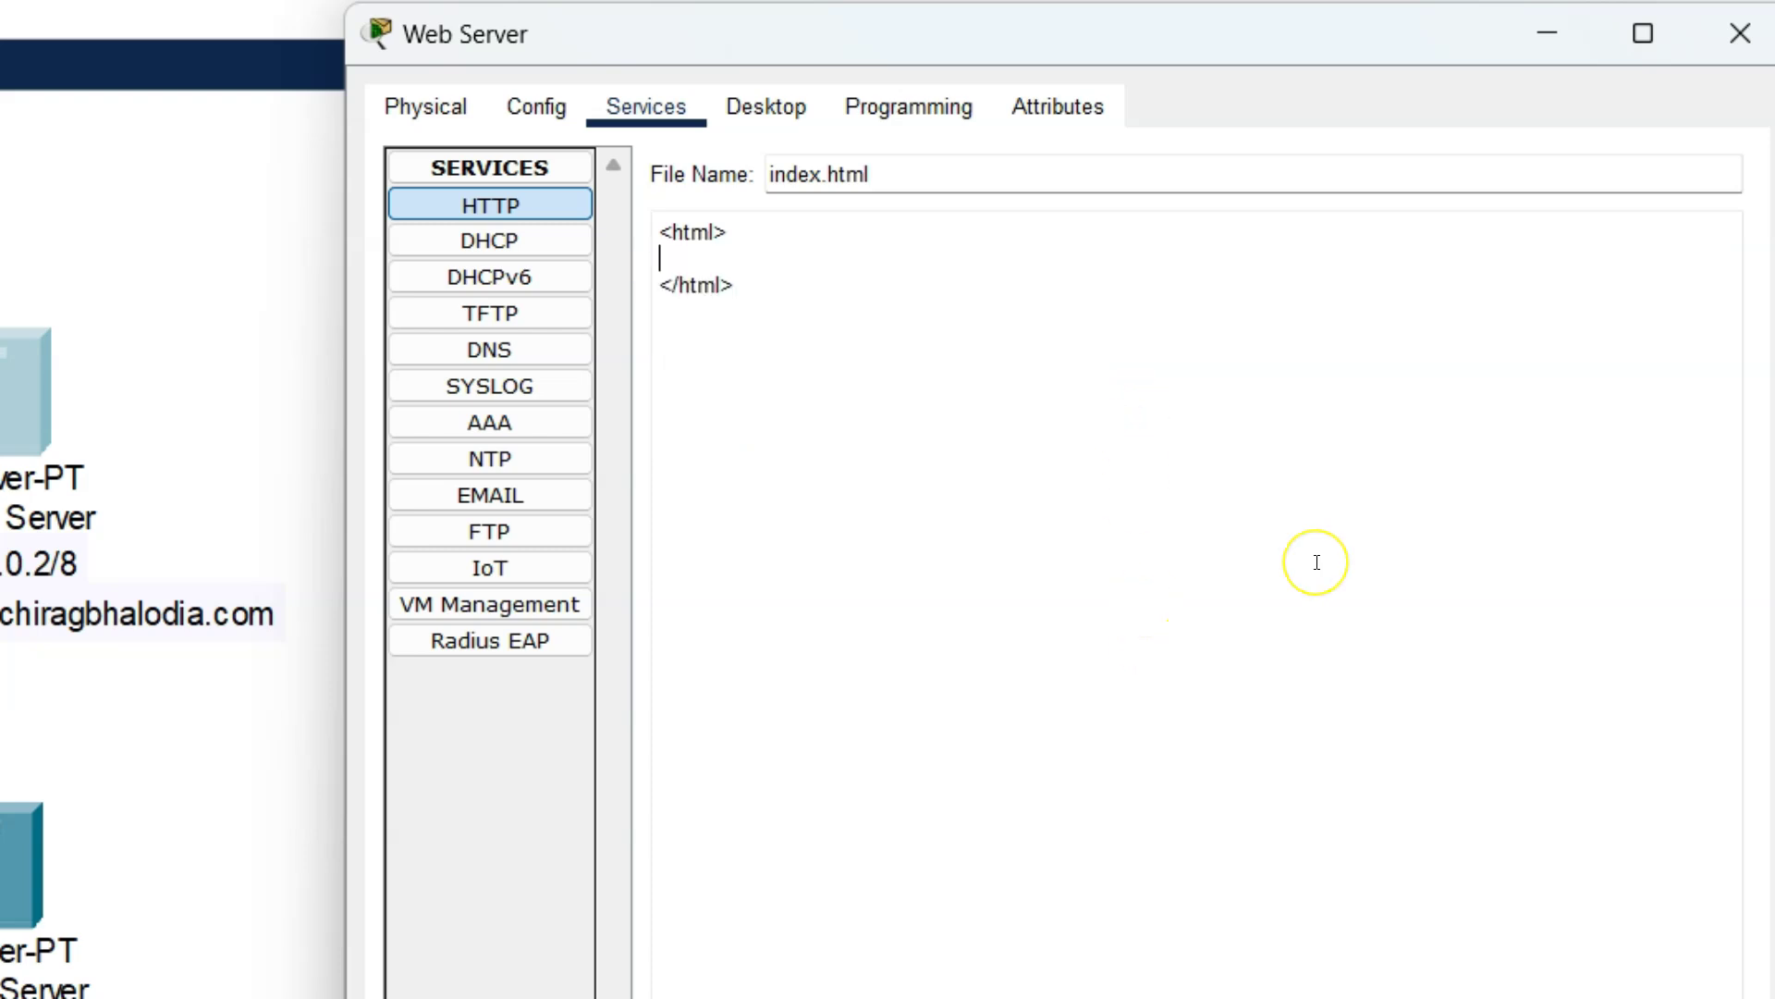
# Type an h1 welcome heading for the blog, save and confirm overwriting index.html
pyautogui.write('<h1>welcome ')
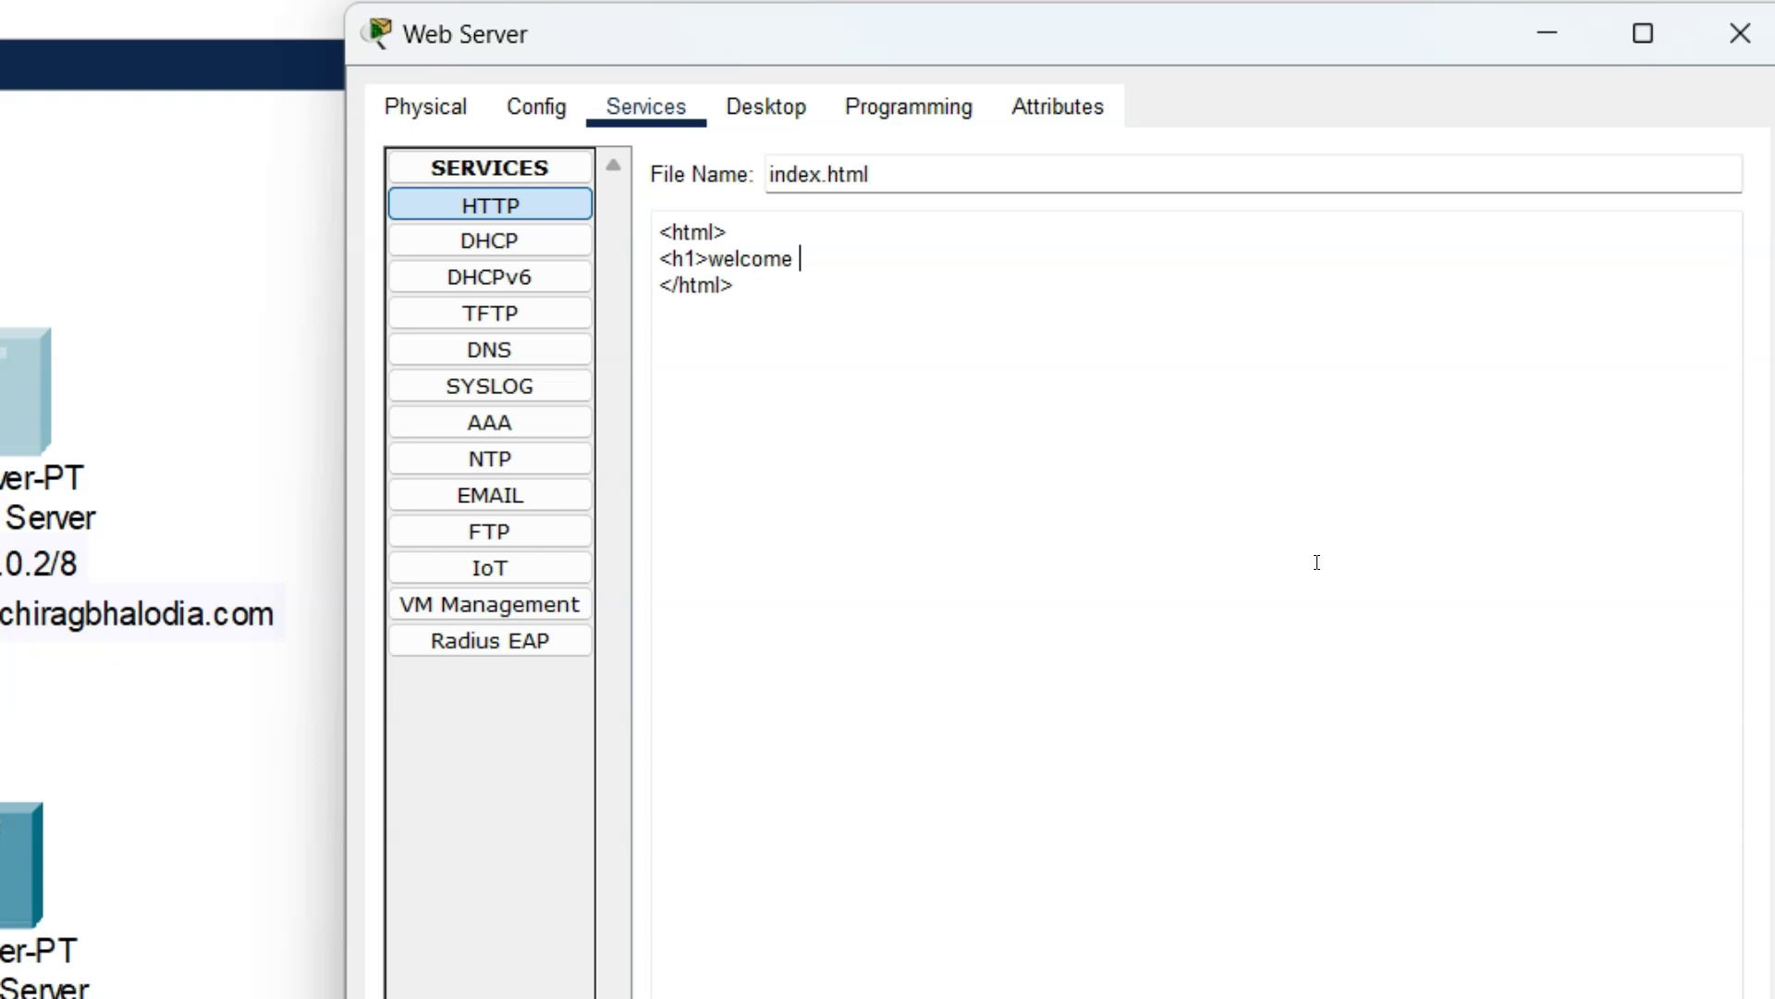
pyautogui.write("to chirag's blog<")
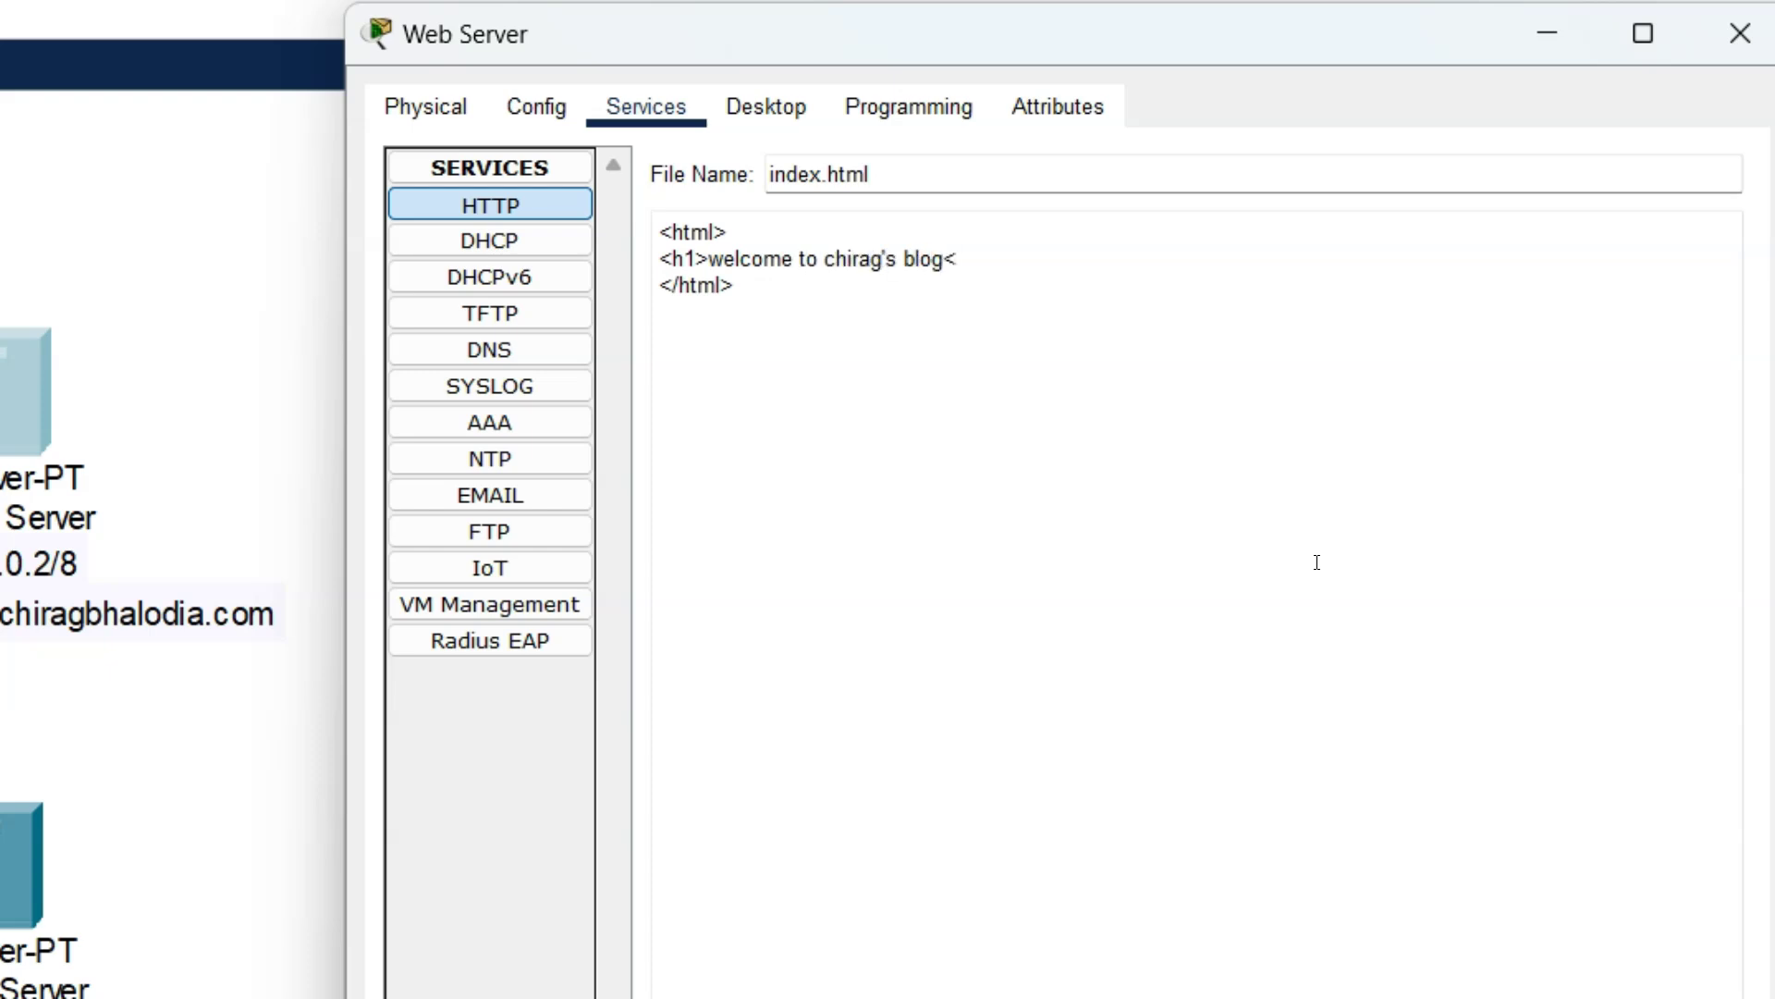
pyautogui.write('/h1>')
pyautogui.click(1367, 910)
pyautogui.click(1174, 813)
pyautogui.click(1187, 493)
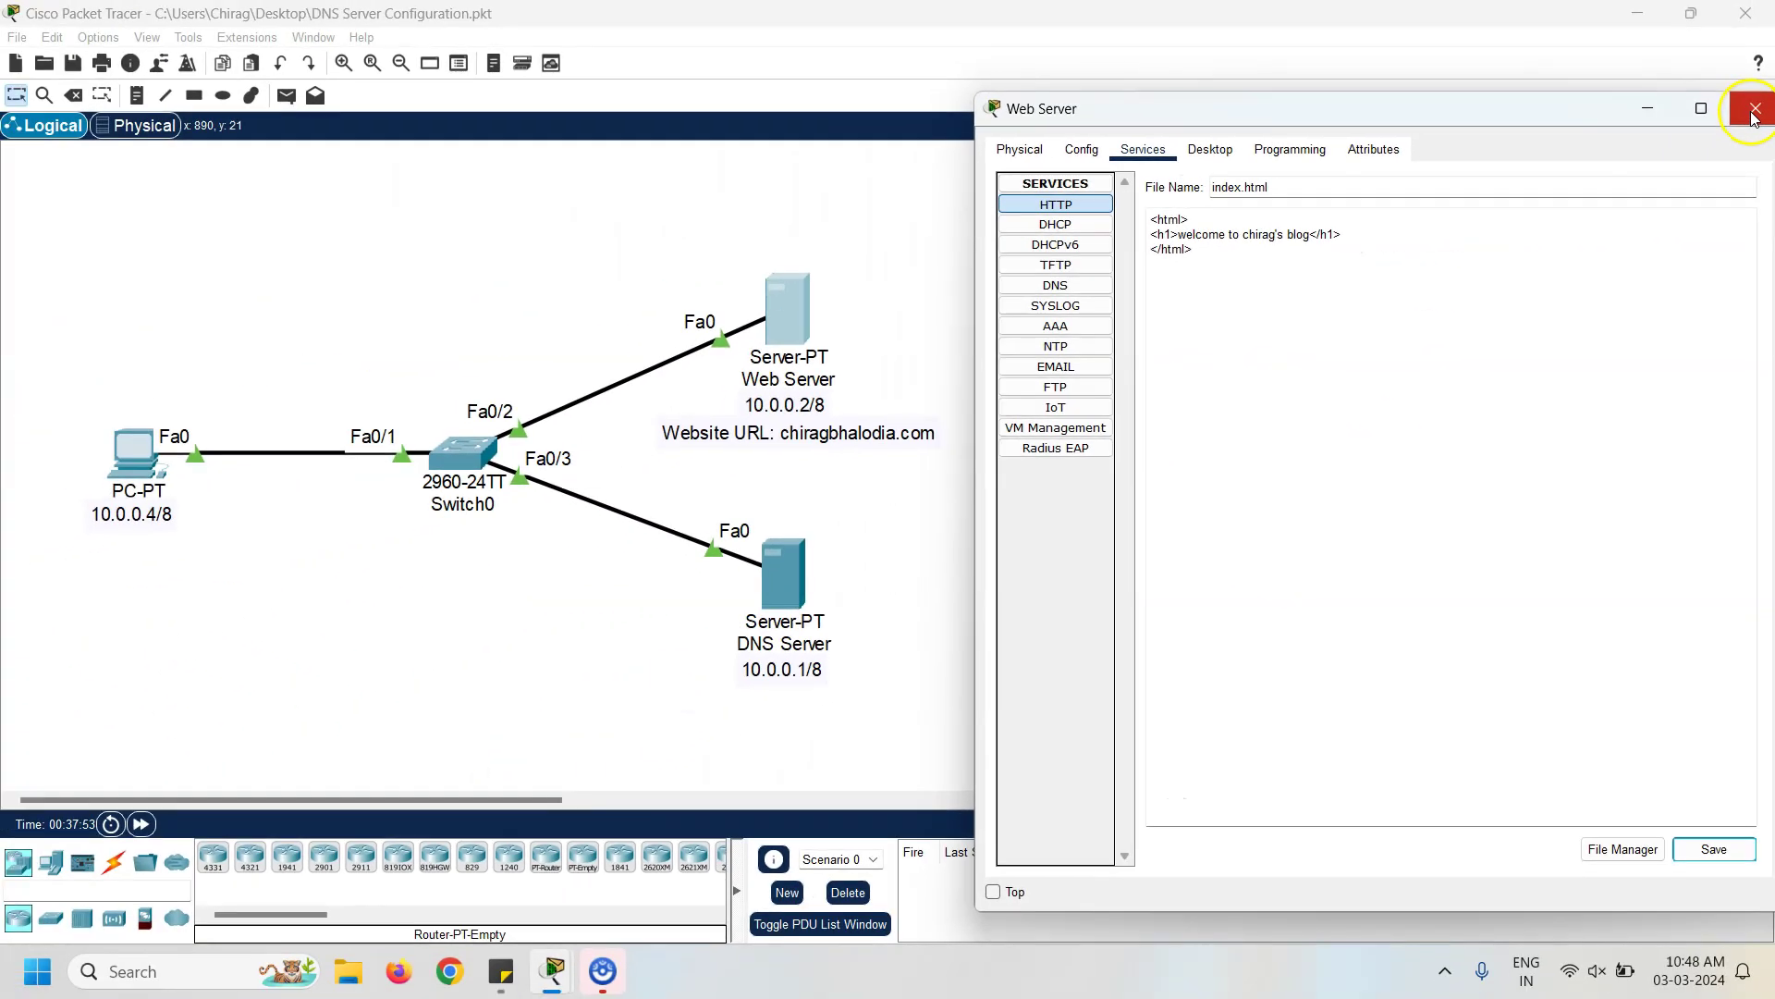
pyautogui.click(1741, 34)
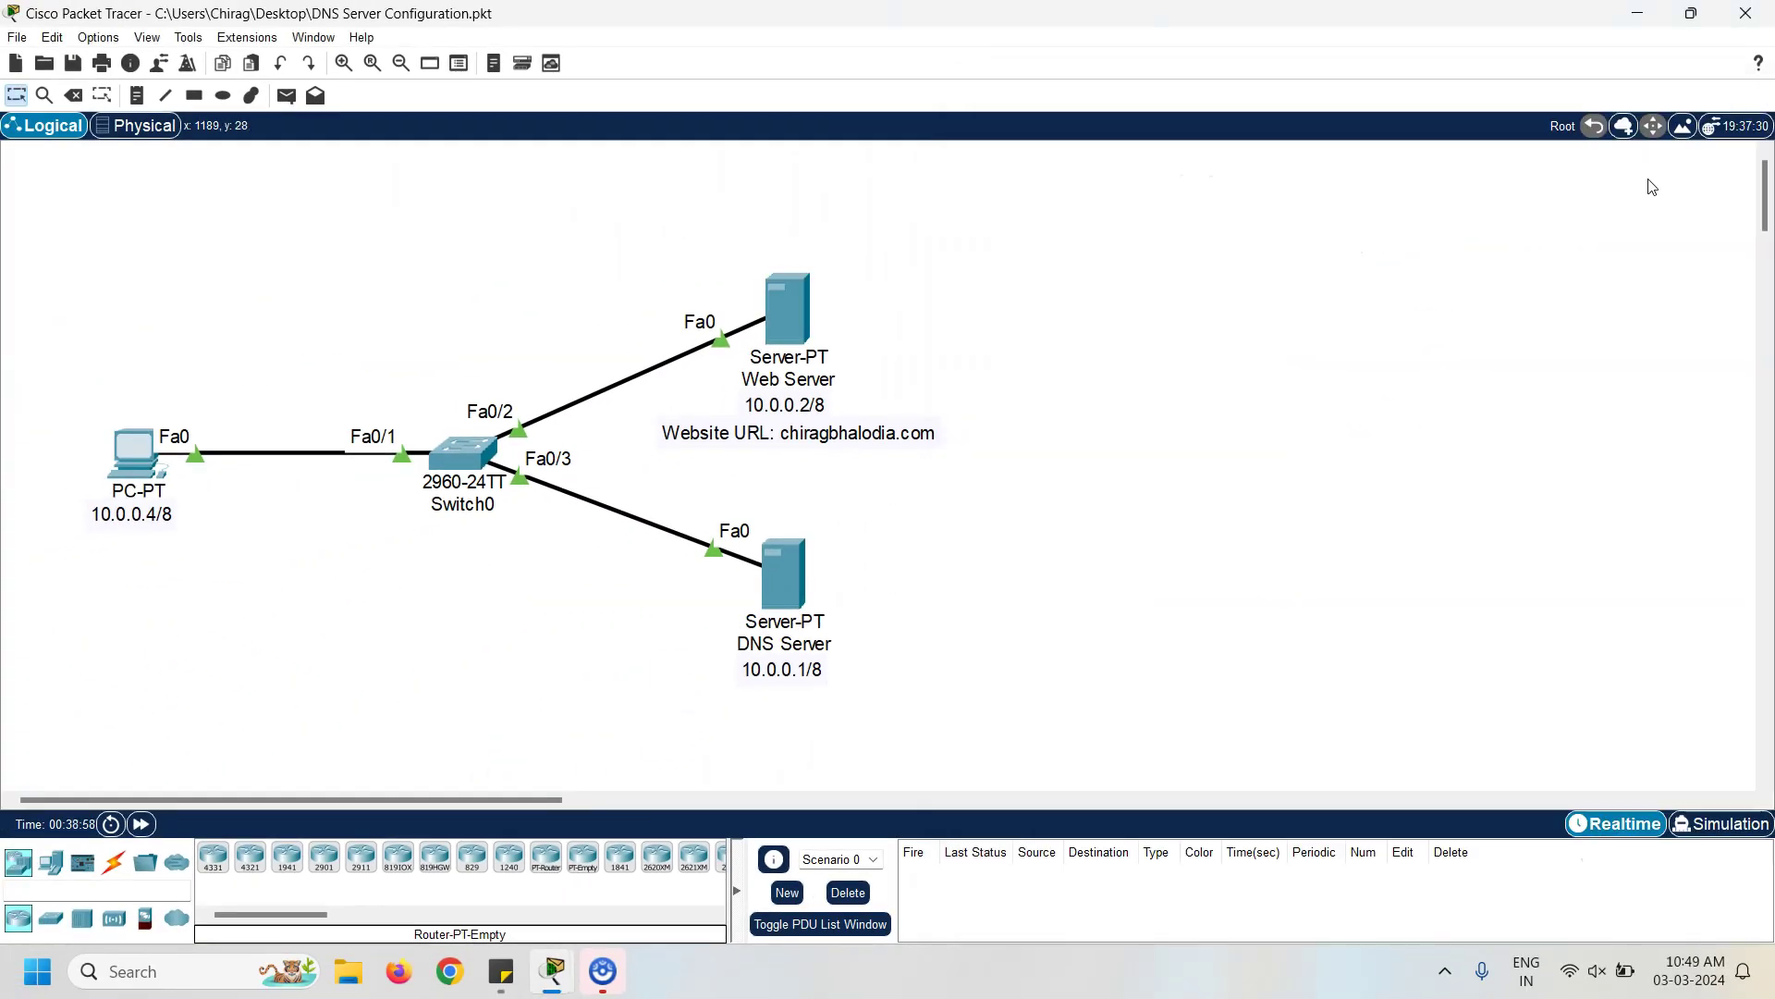
# Enter 10.0.0.4 as PC0's IPv4 address, with mask auto-filled as 255.0.0.0
pyautogui.click(134, 447)
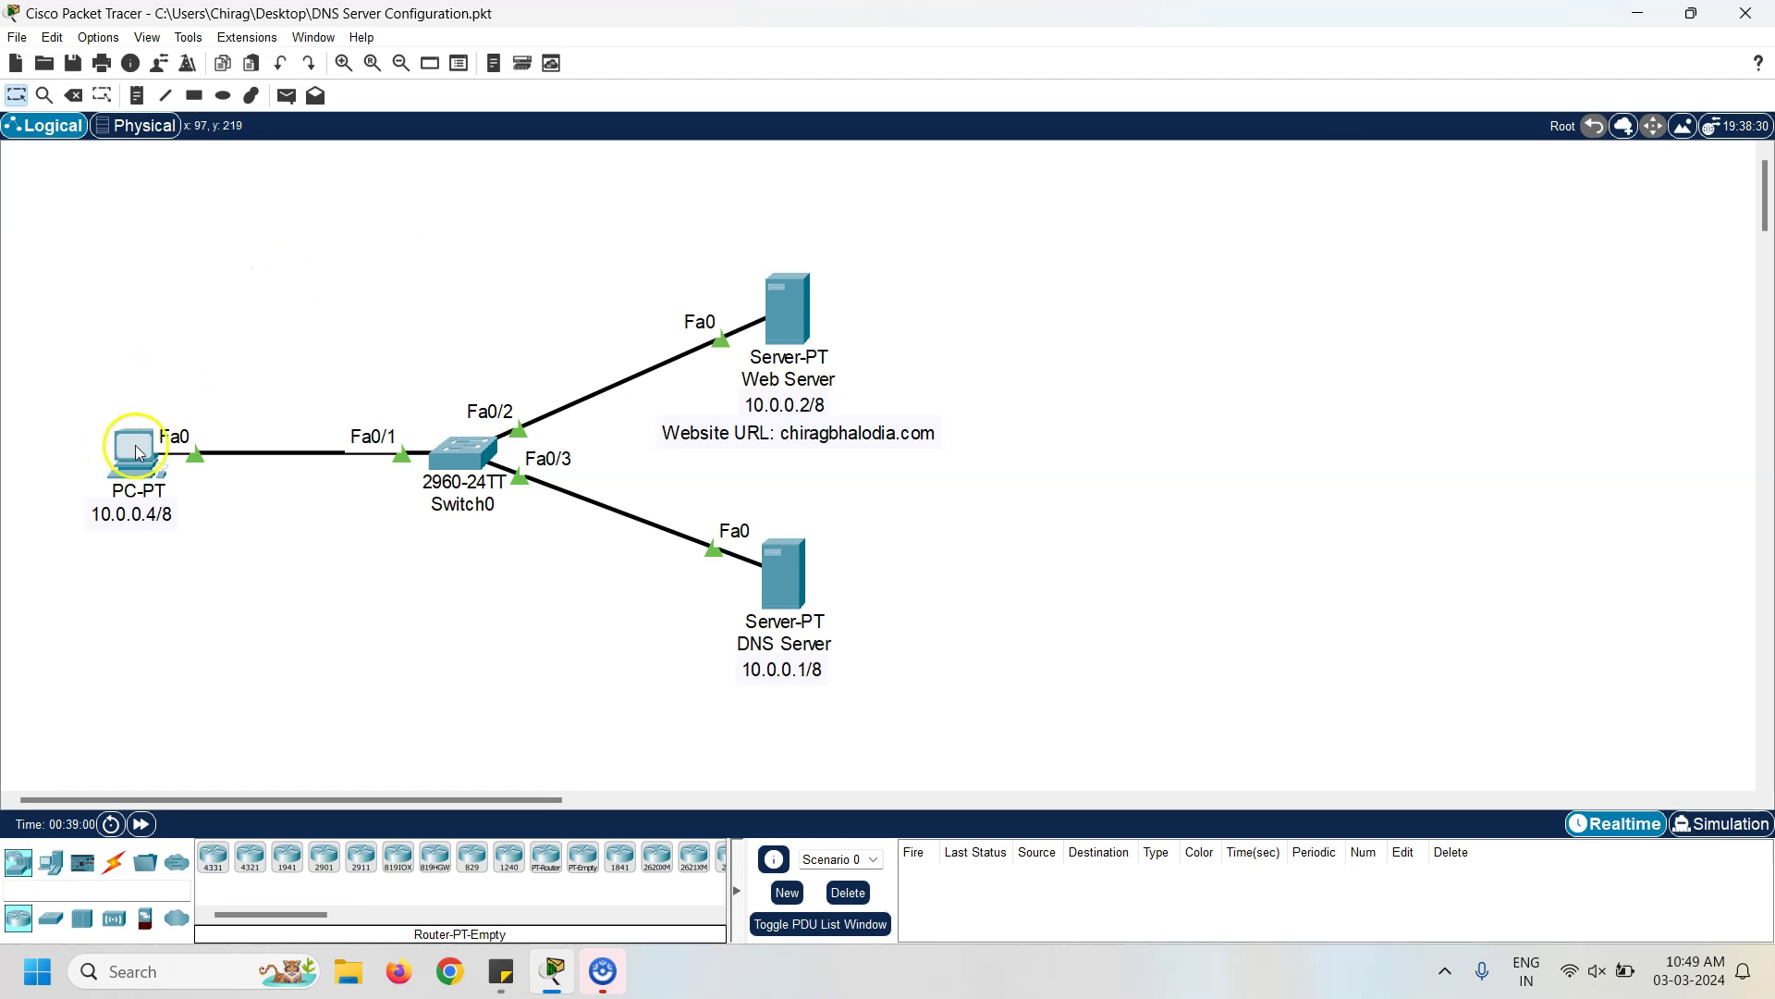
pyautogui.moveTo(1137, 148); pyautogui.dragTo(1475, 123)
pyautogui.click(1145, 164)
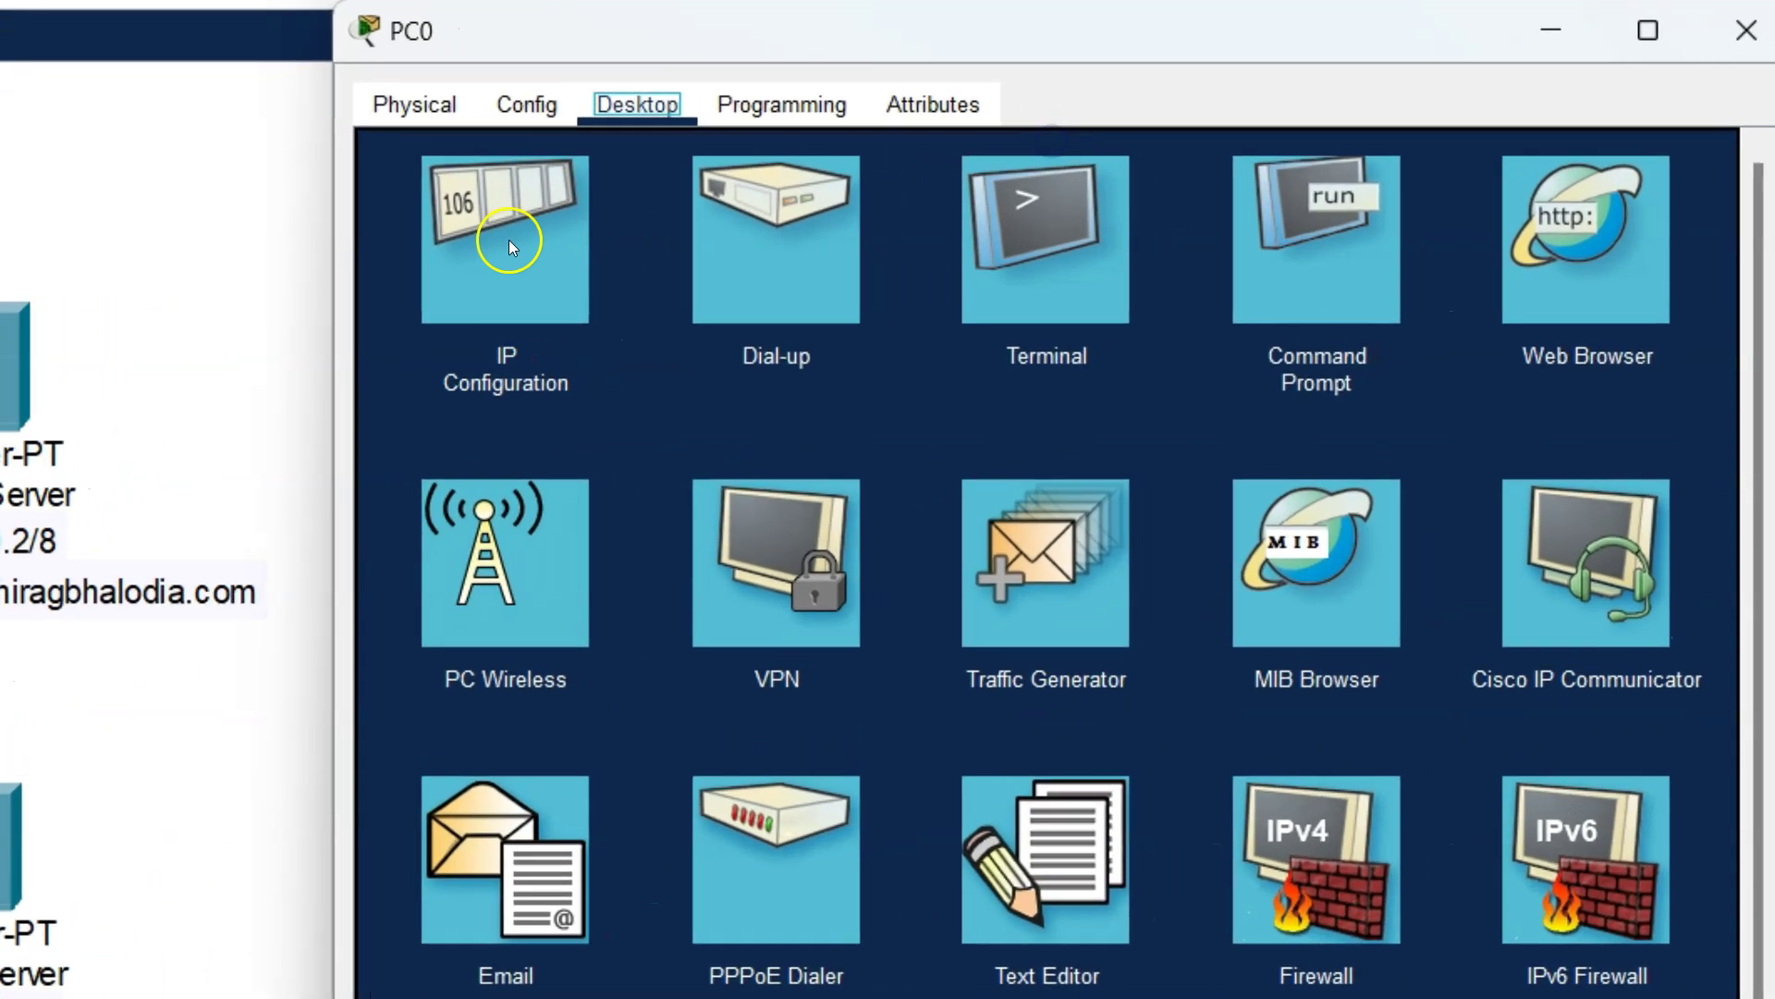
pyautogui.click(1072, 242)
pyautogui.click(907, 348)
pyautogui.write('10.0.0.')
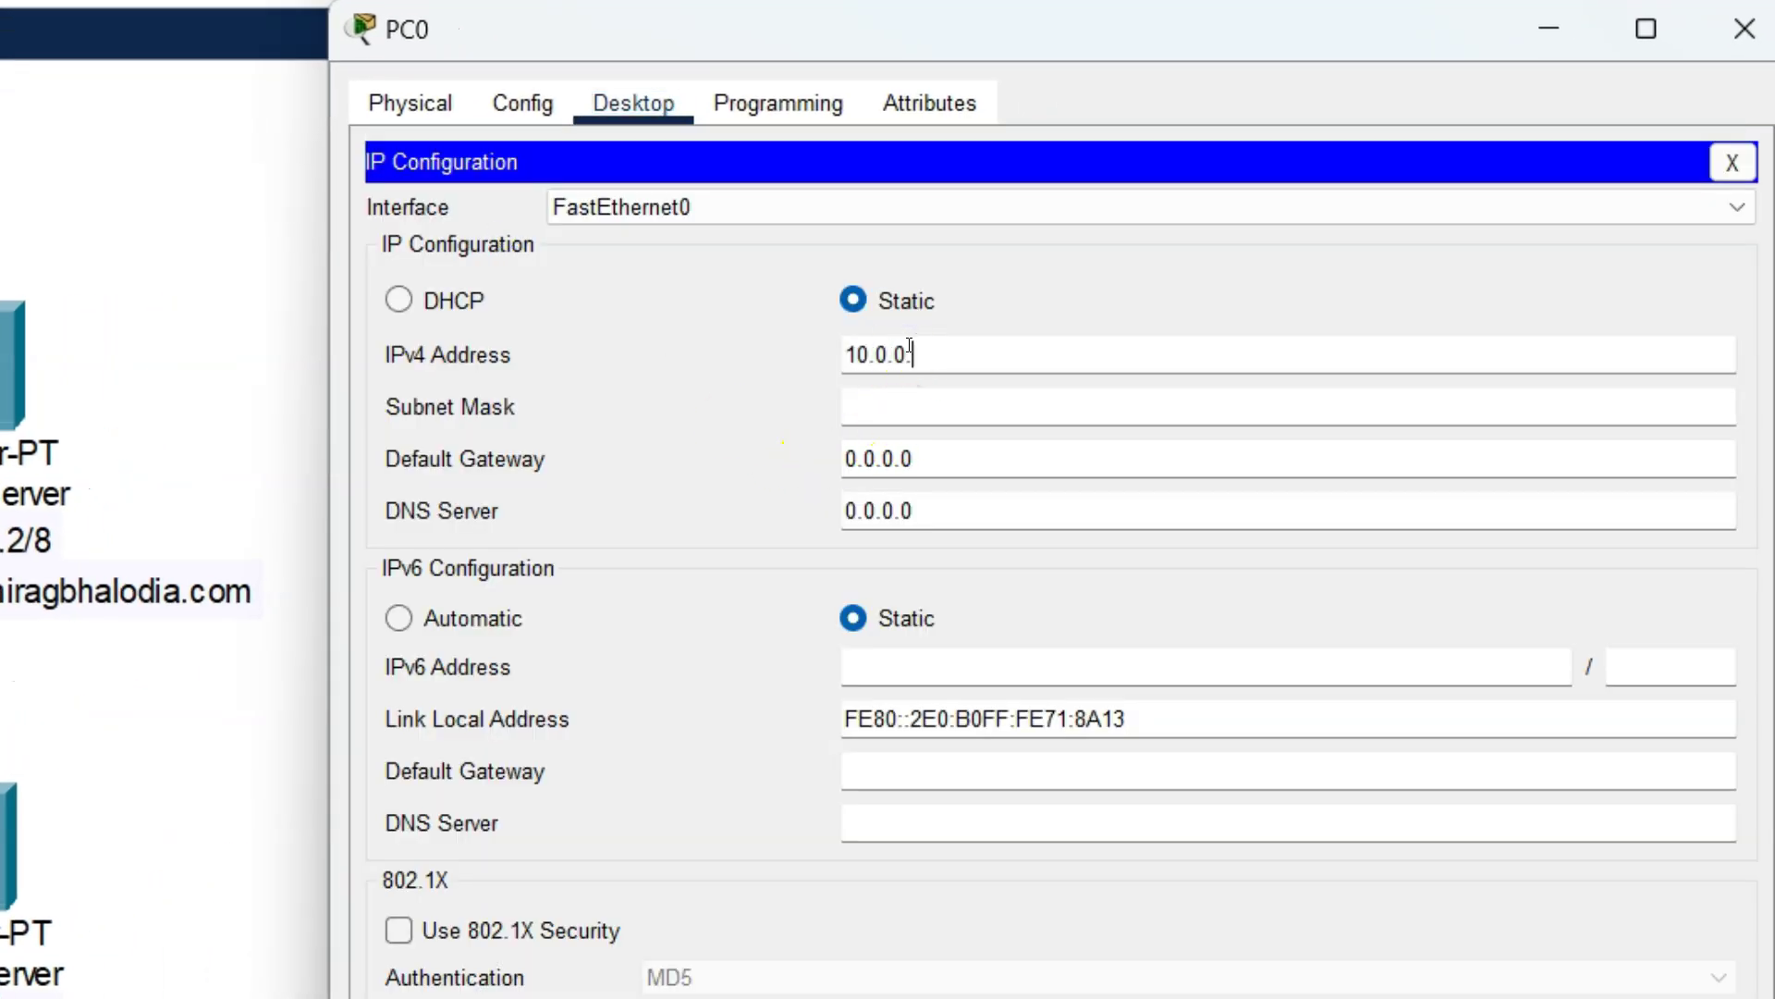
pyautogui.write('4')
pyautogui.press('Tab')
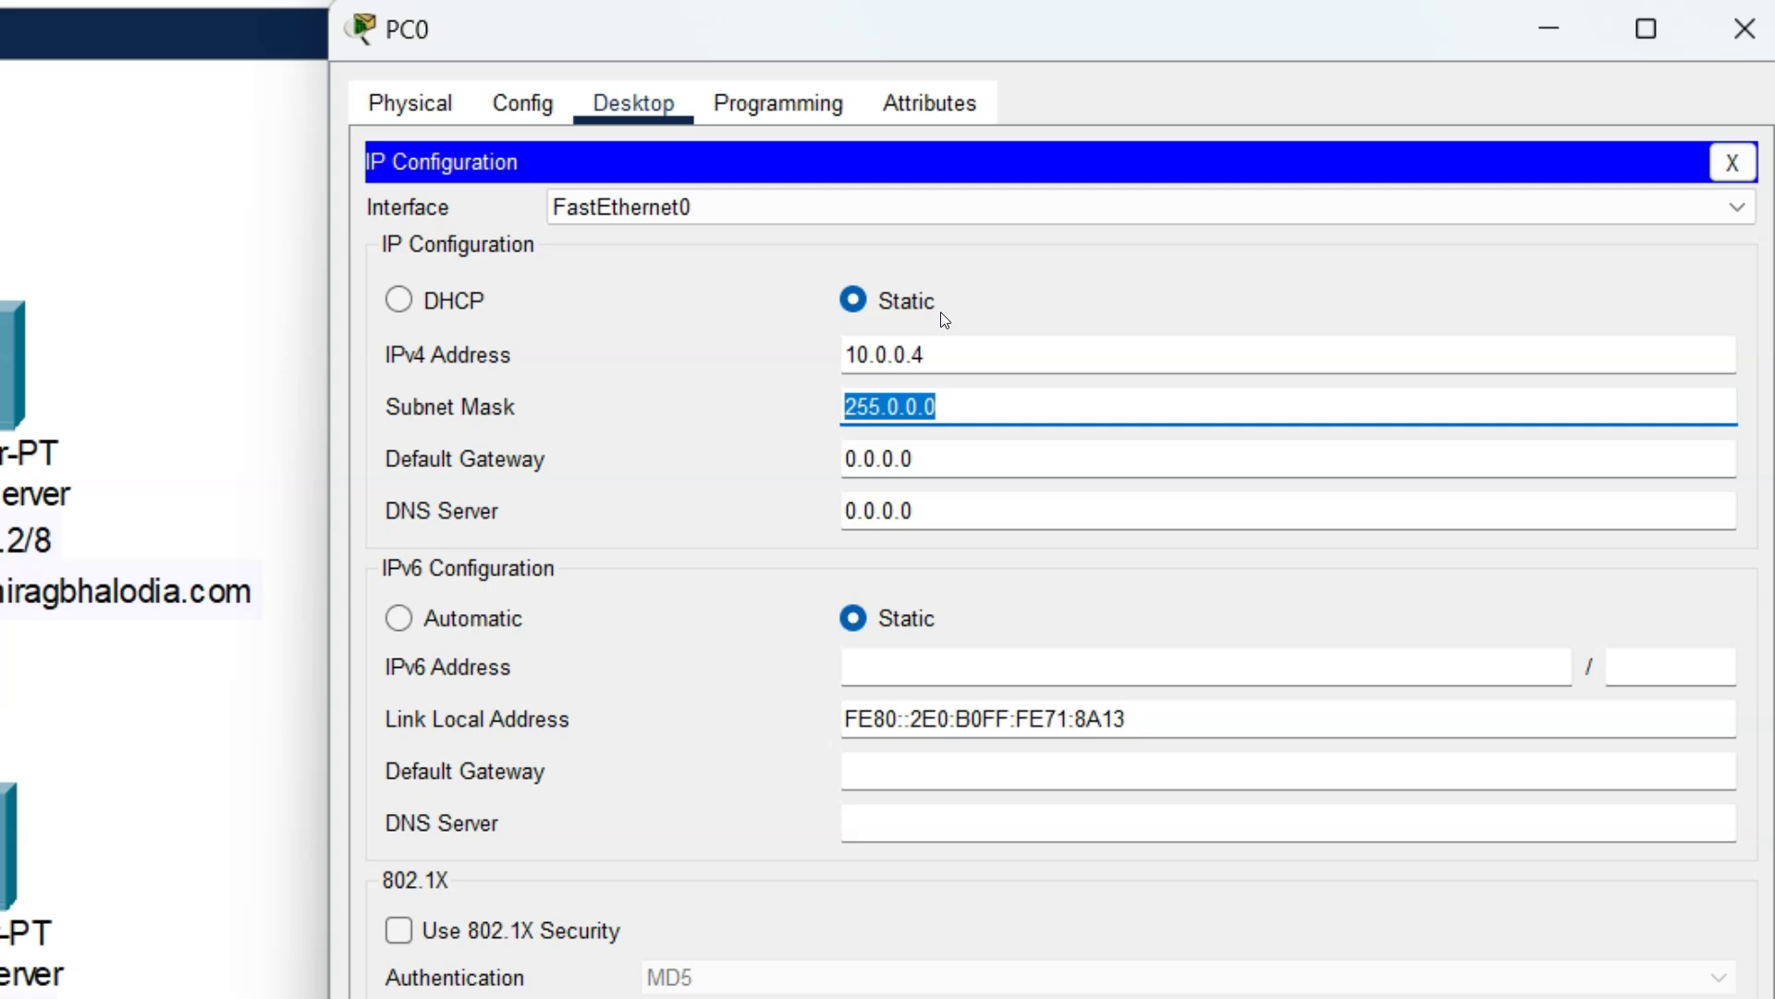
pyautogui.click(1731, 163)
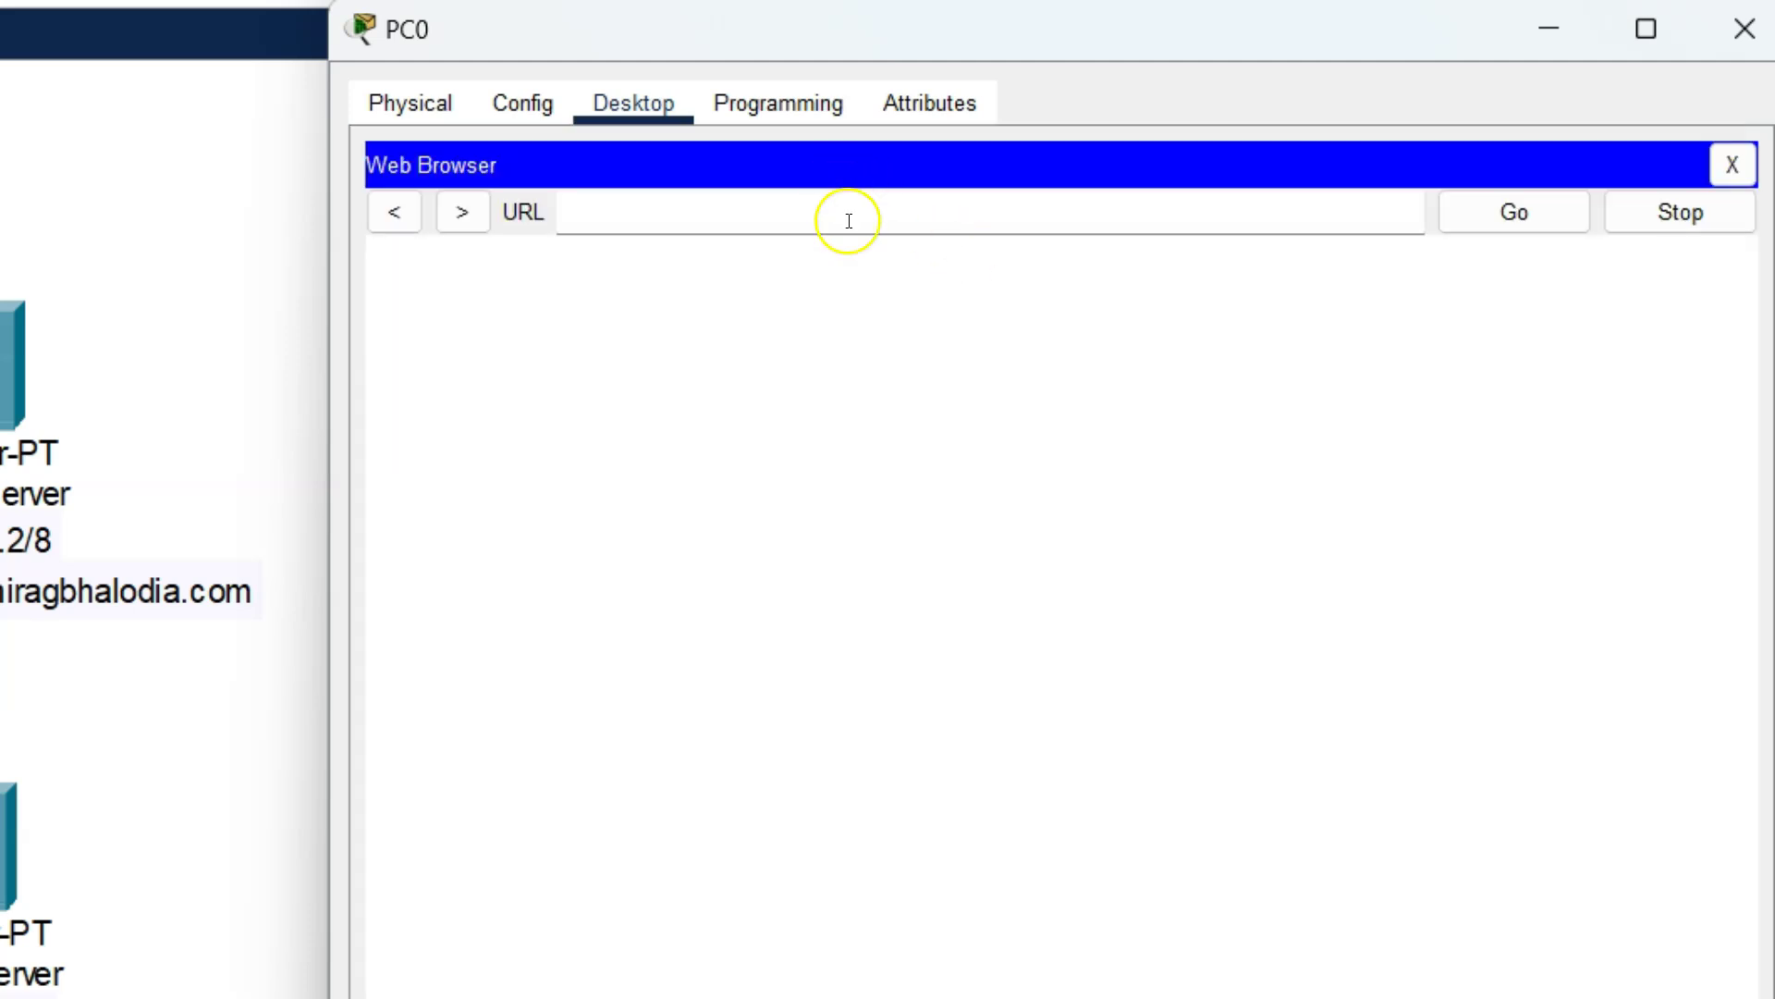
# Try loading the site's domain name in PC0's web browser, which fails to resolve
pyautogui.click(848, 212)
pyautogui.write('chiragbhalodia.com')
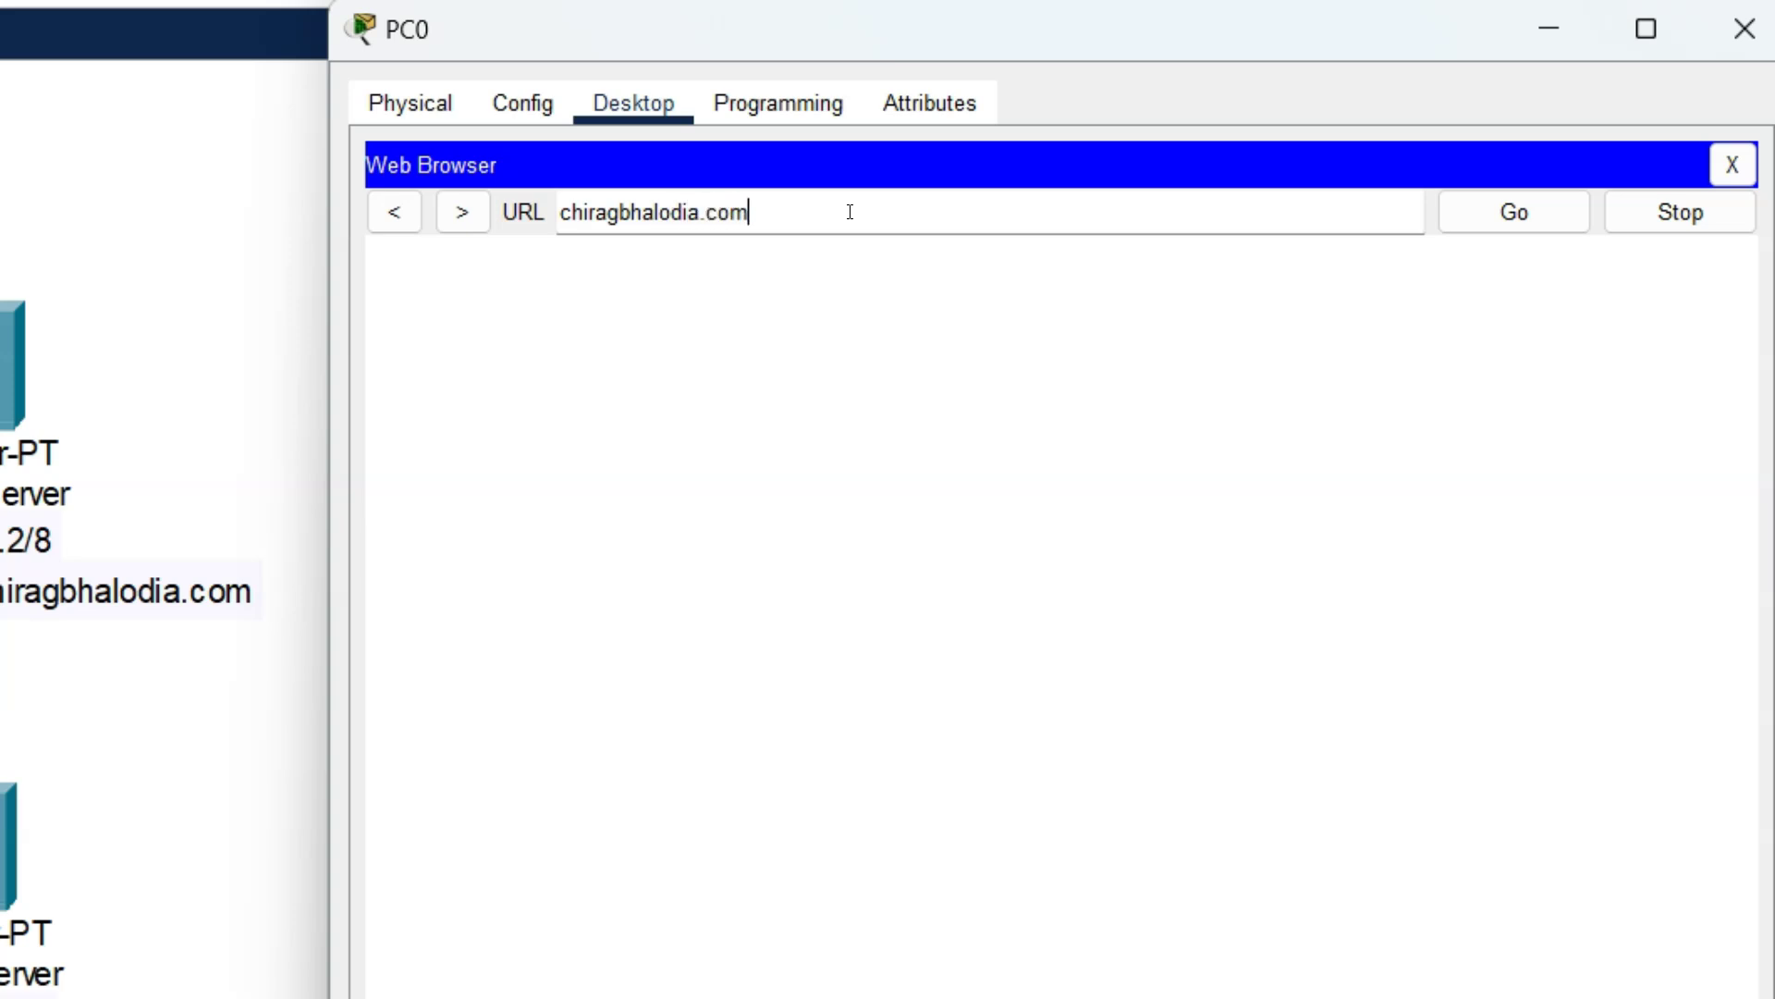
pyautogui.press('Return')
pyautogui.moveTo(697, 261); pyautogui.dragTo(377, 274)
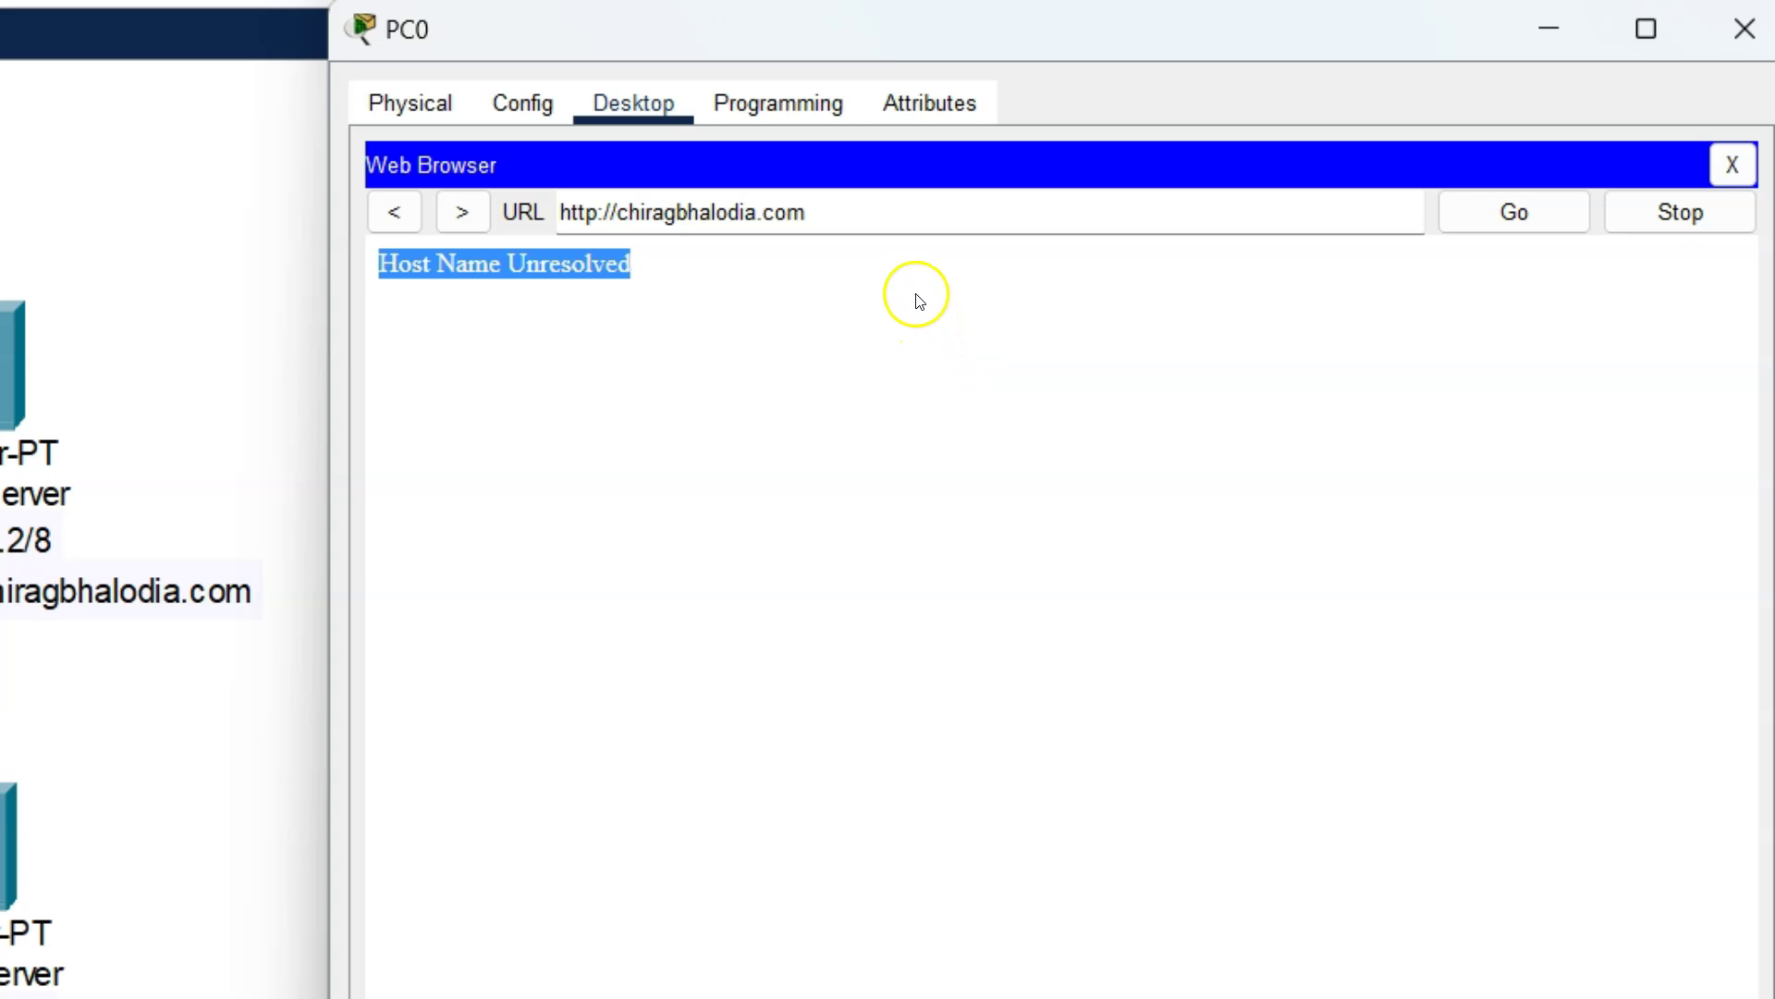
pyautogui.moveTo(883, 212); pyautogui.dragTo(678, 218)
pyautogui.keyDown('shift'); pyautogui.click(559, 218); pyautogui.keyUp('shift')
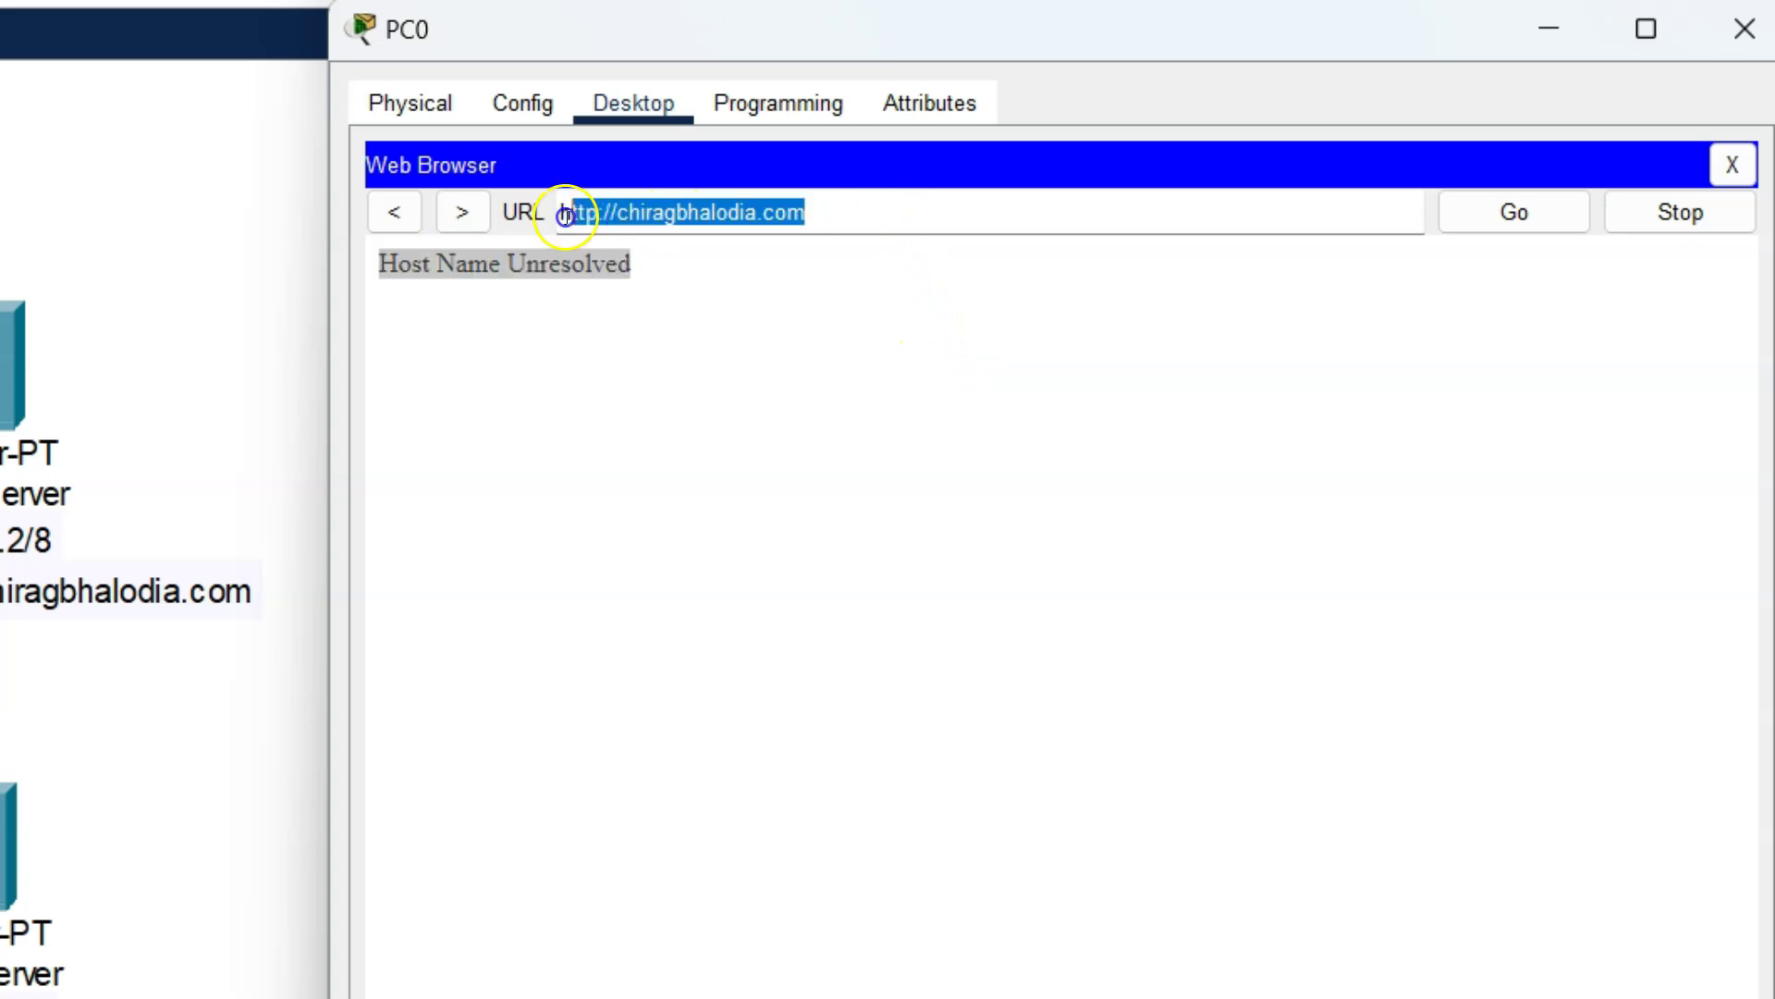
pyautogui.write('10.0')
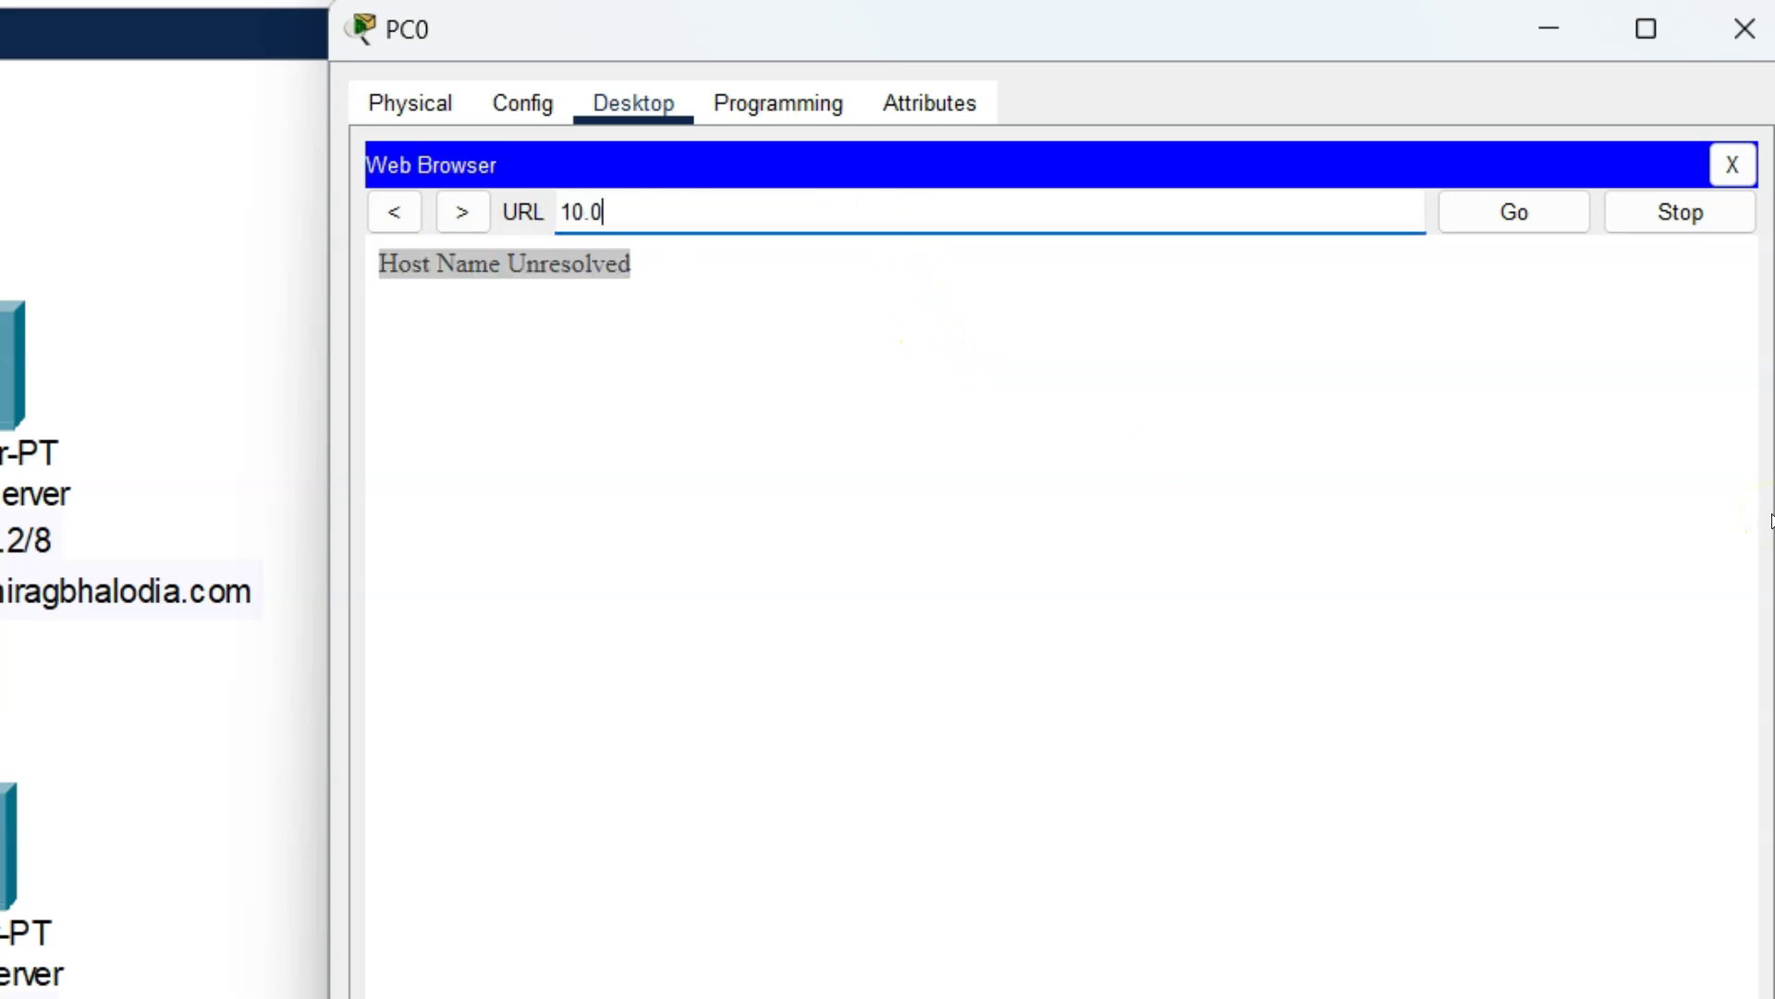
pyautogui.write('.0.2')
pyautogui.press('Return')
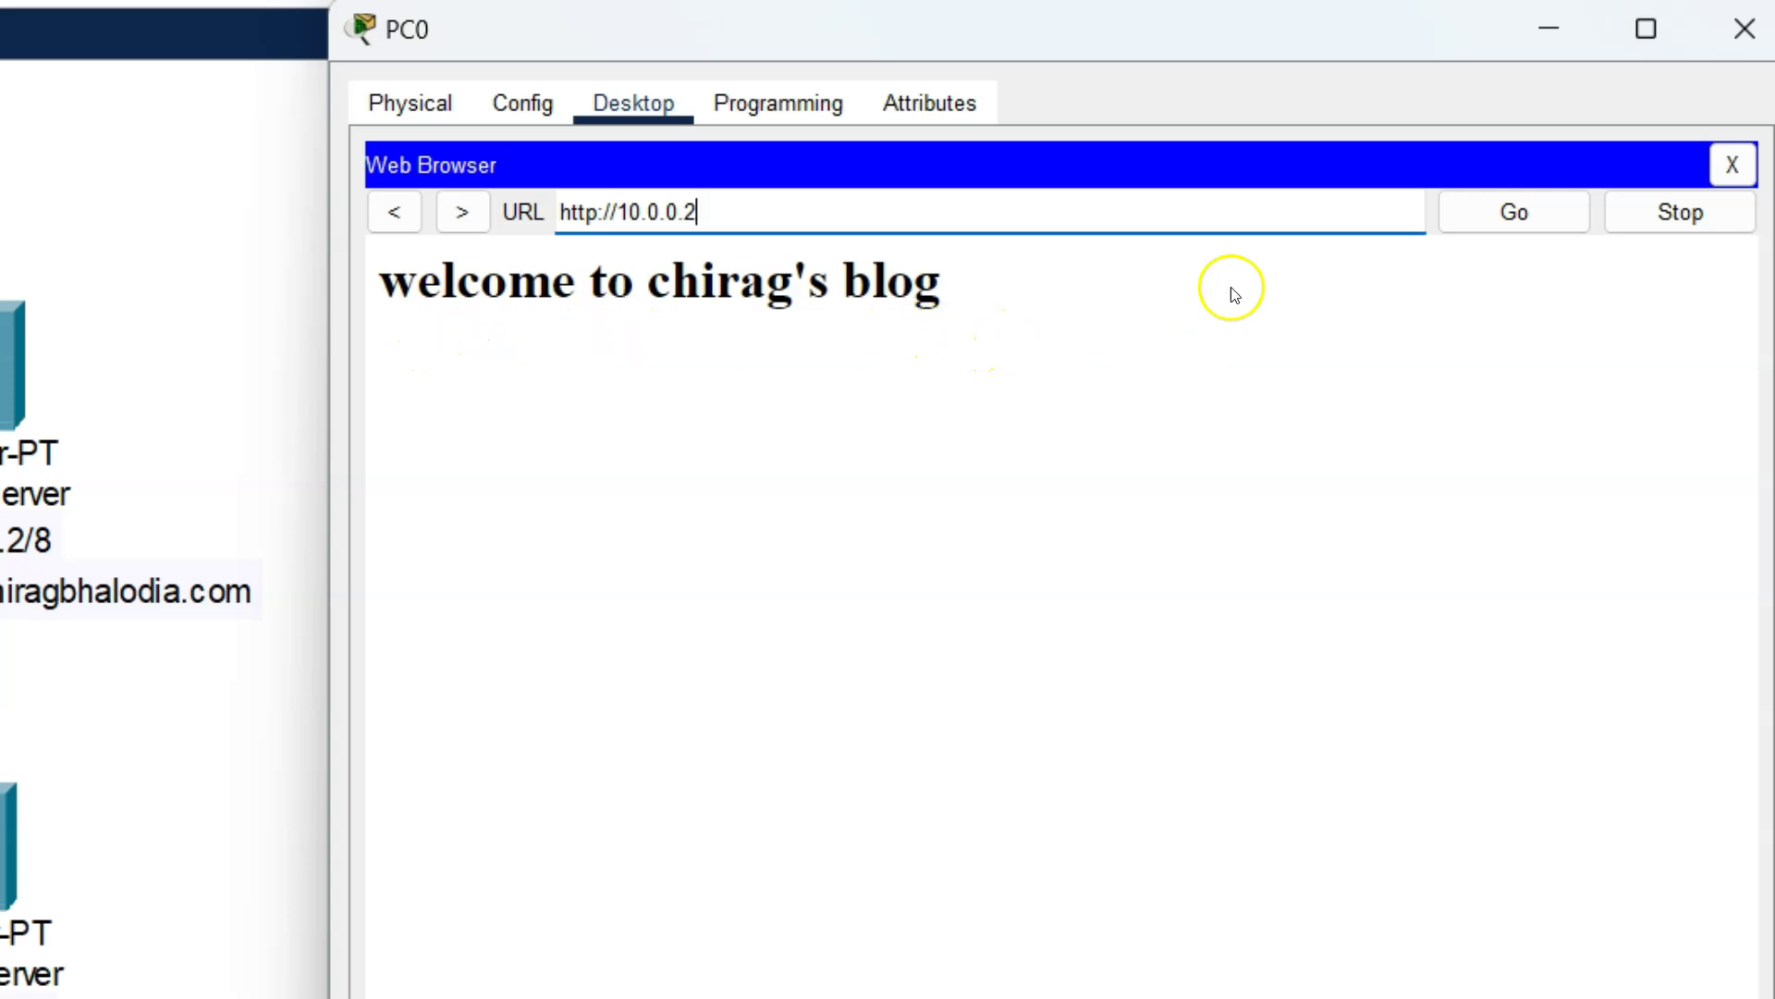
pyautogui.click(1733, 167)
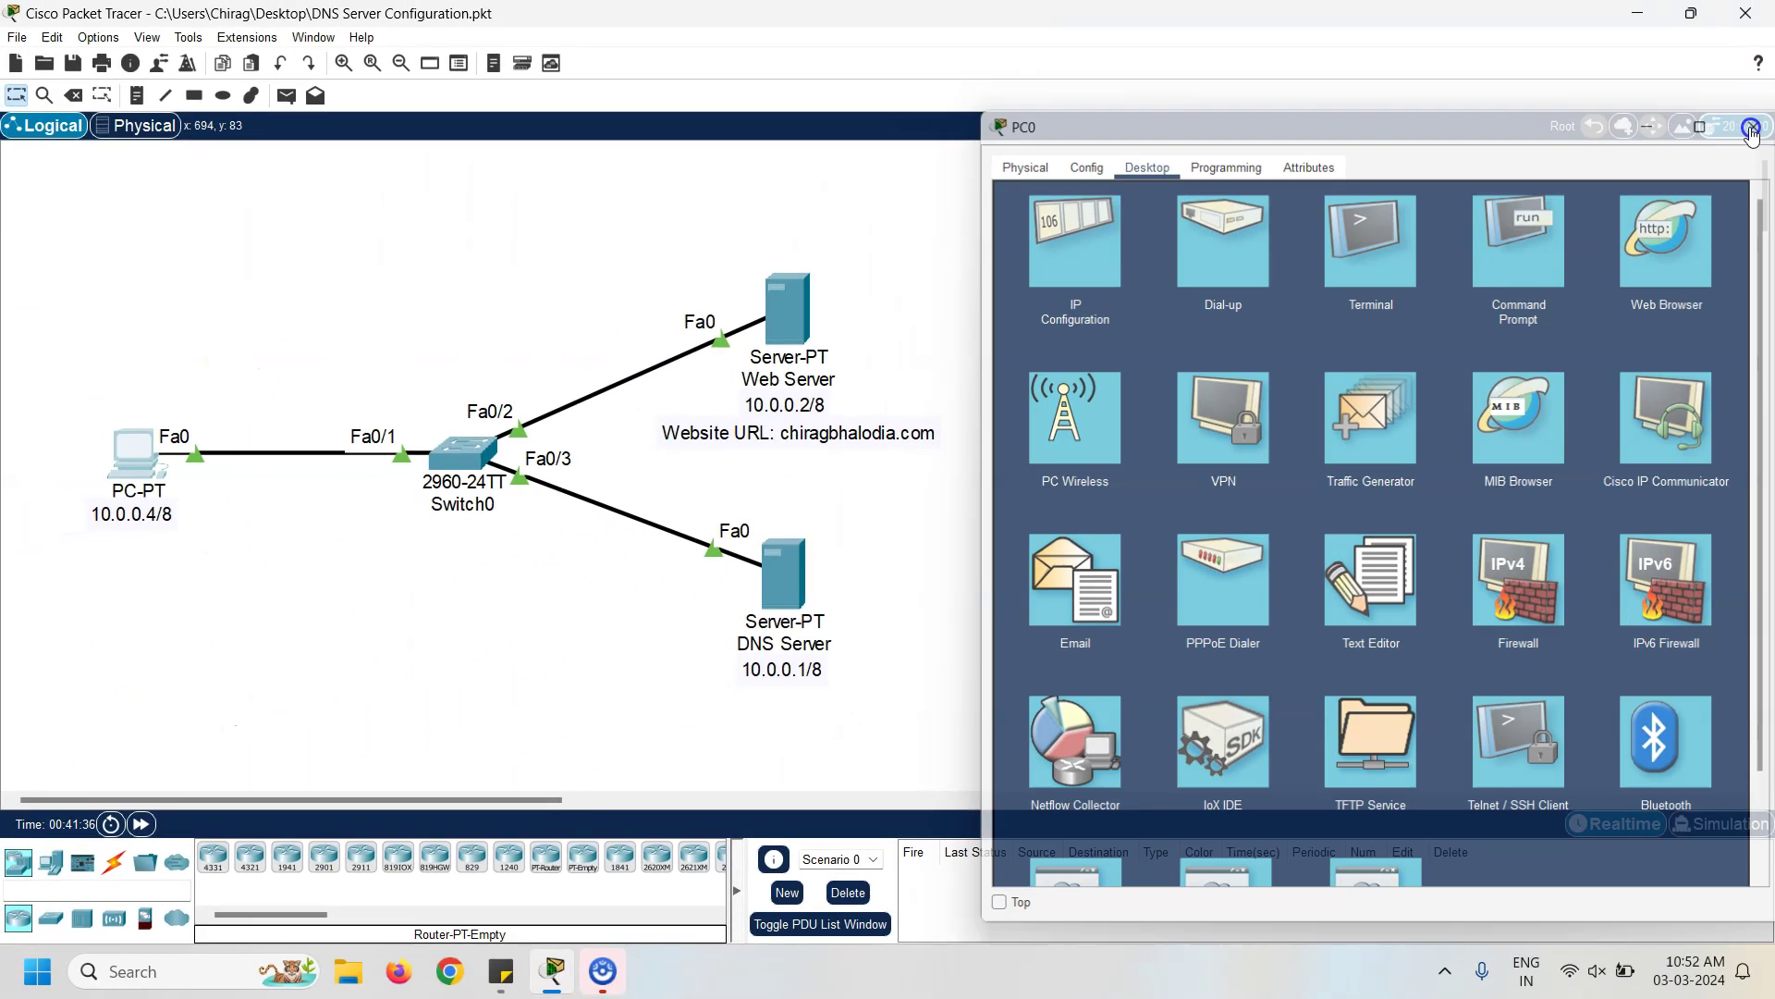
pyautogui.click(1751, 131)
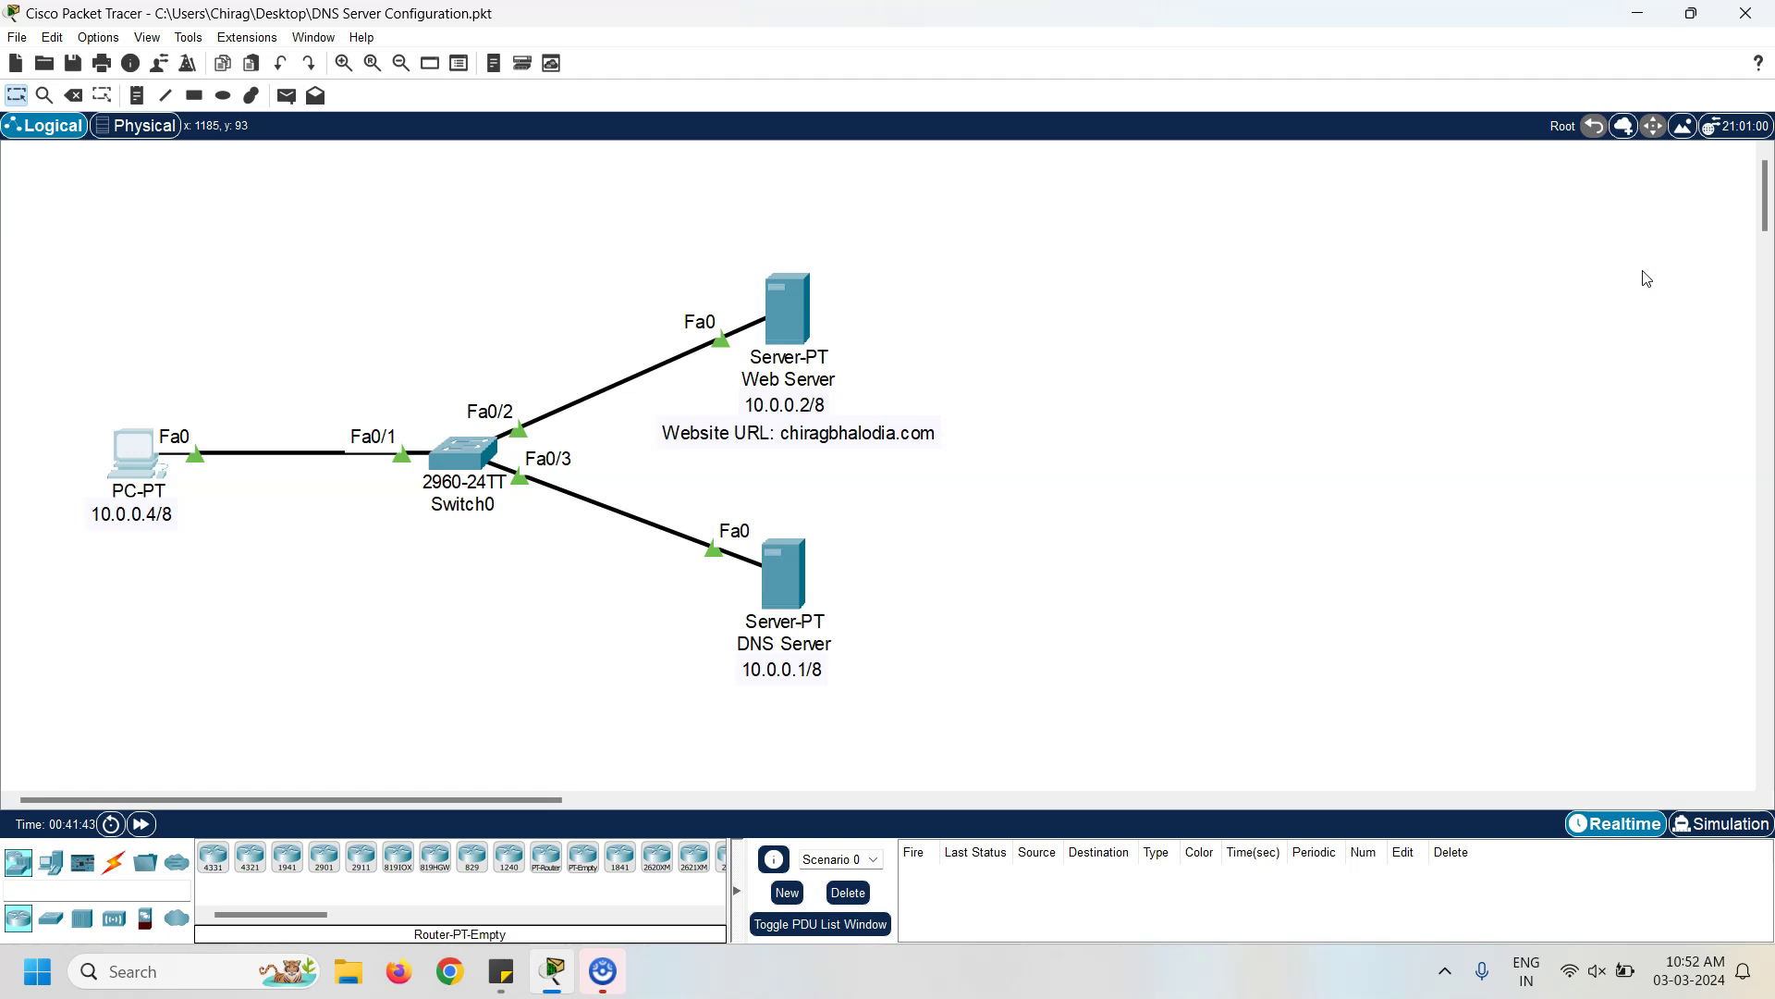
# Open the DNS Server's DNS service settings and make sure the service is on
pyautogui.click(786, 569)
pyautogui.moveTo(1133, 198); pyautogui.dragTo(1464, 167)
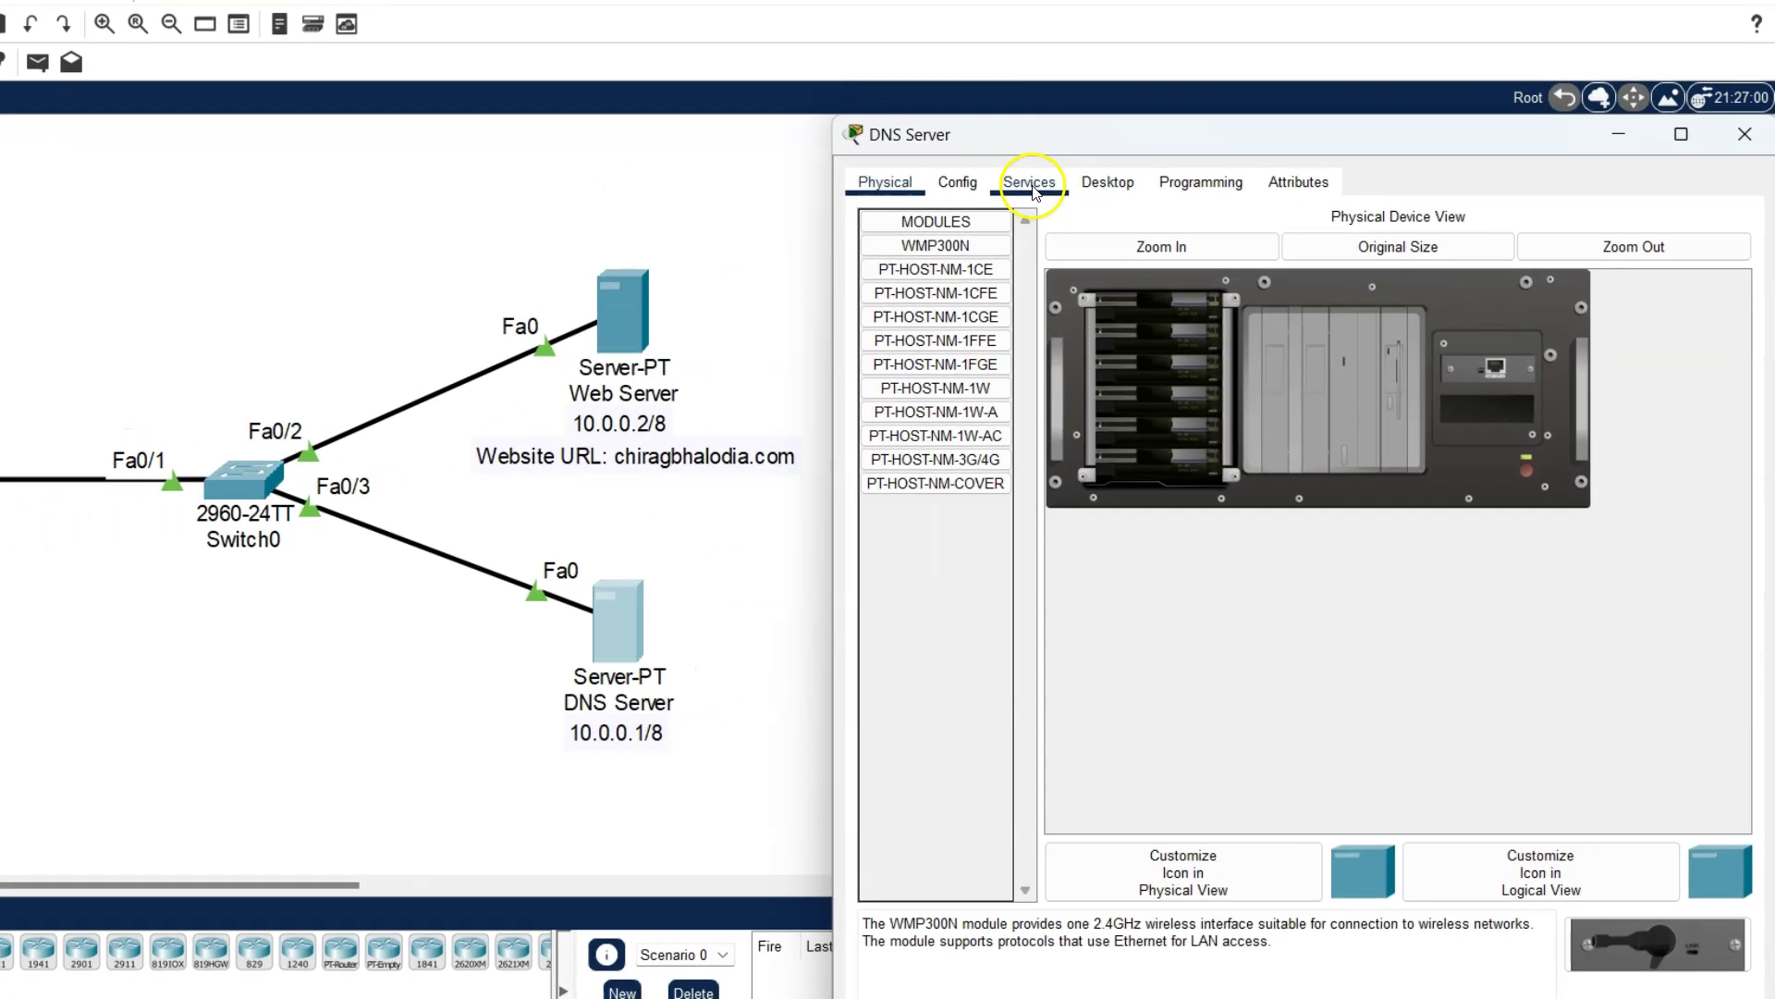
pyautogui.click(1125, 205)
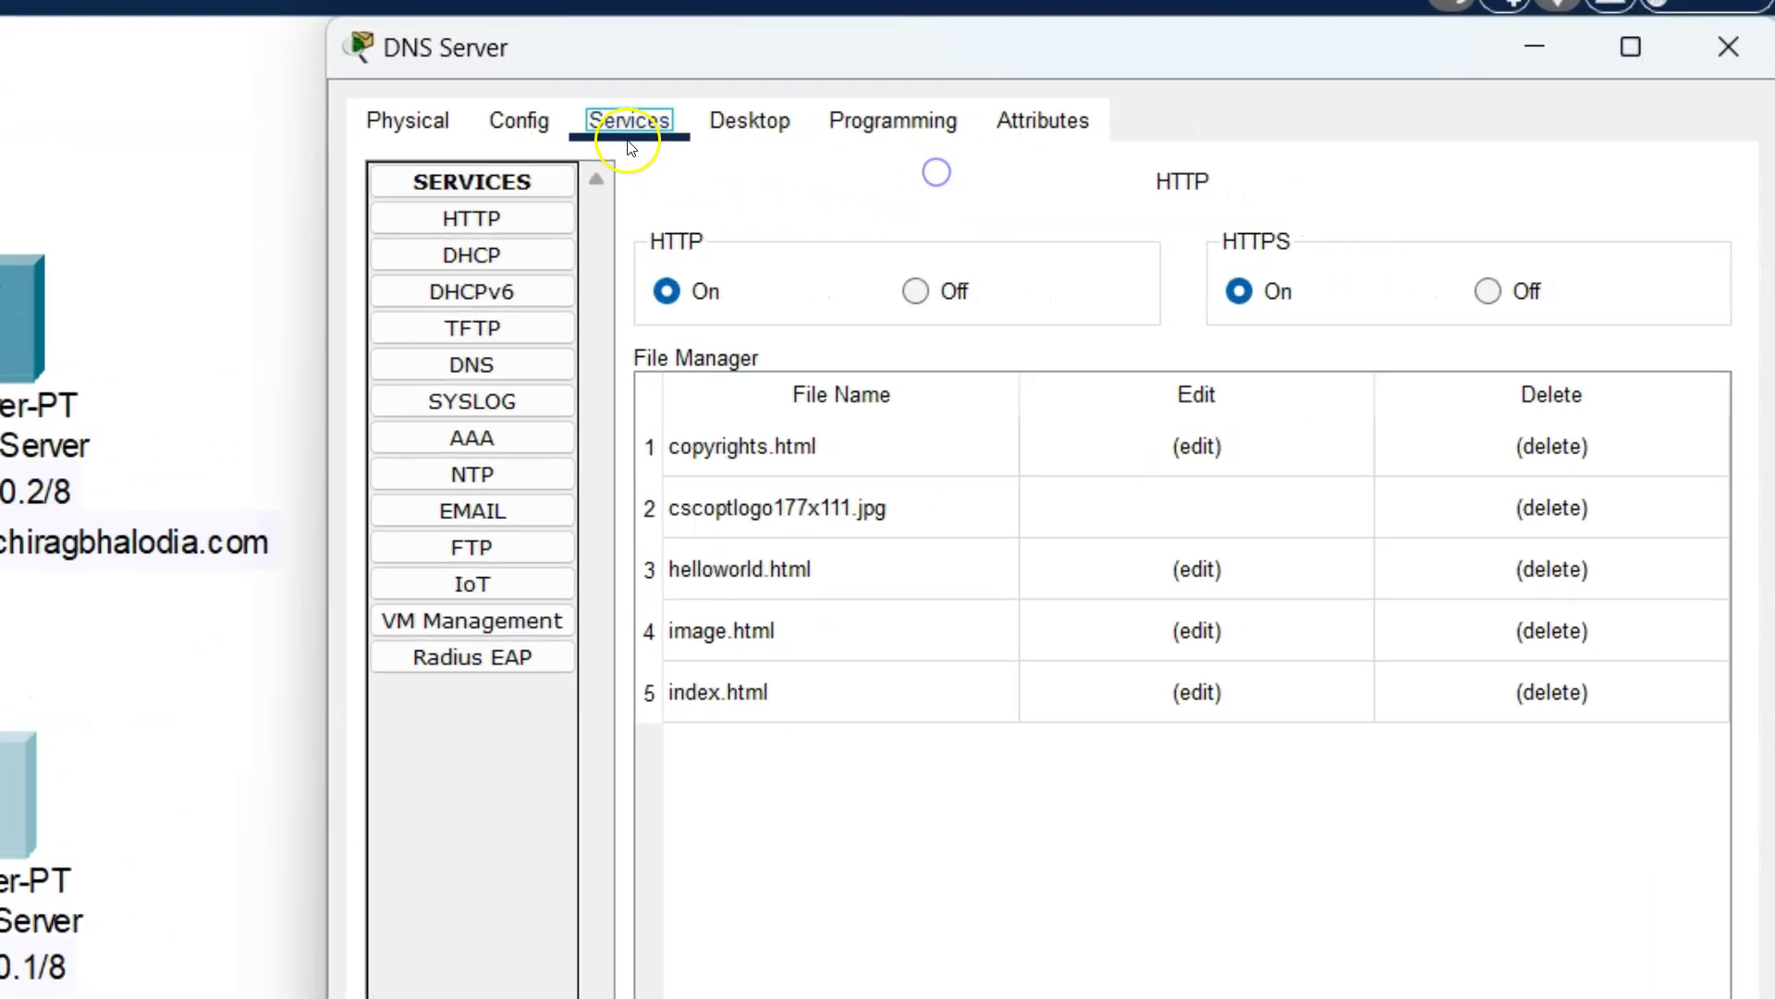
pyautogui.click(467, 365)
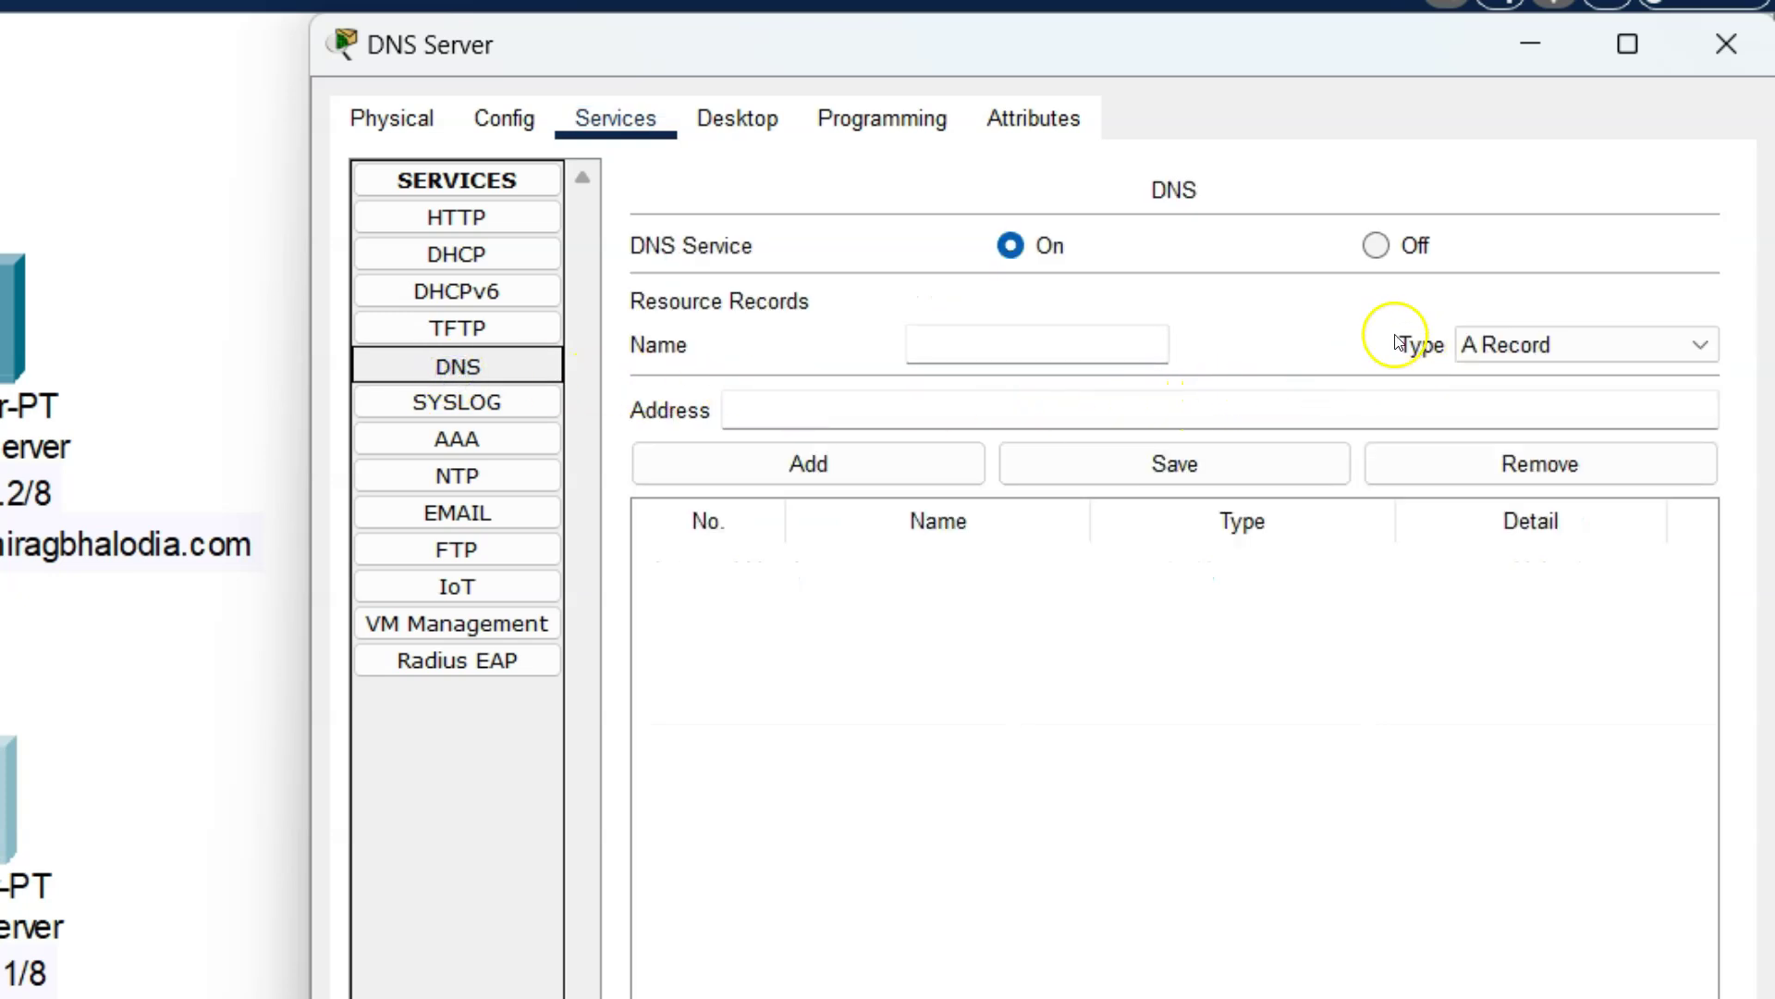
pyautogui.click(1007, 243)
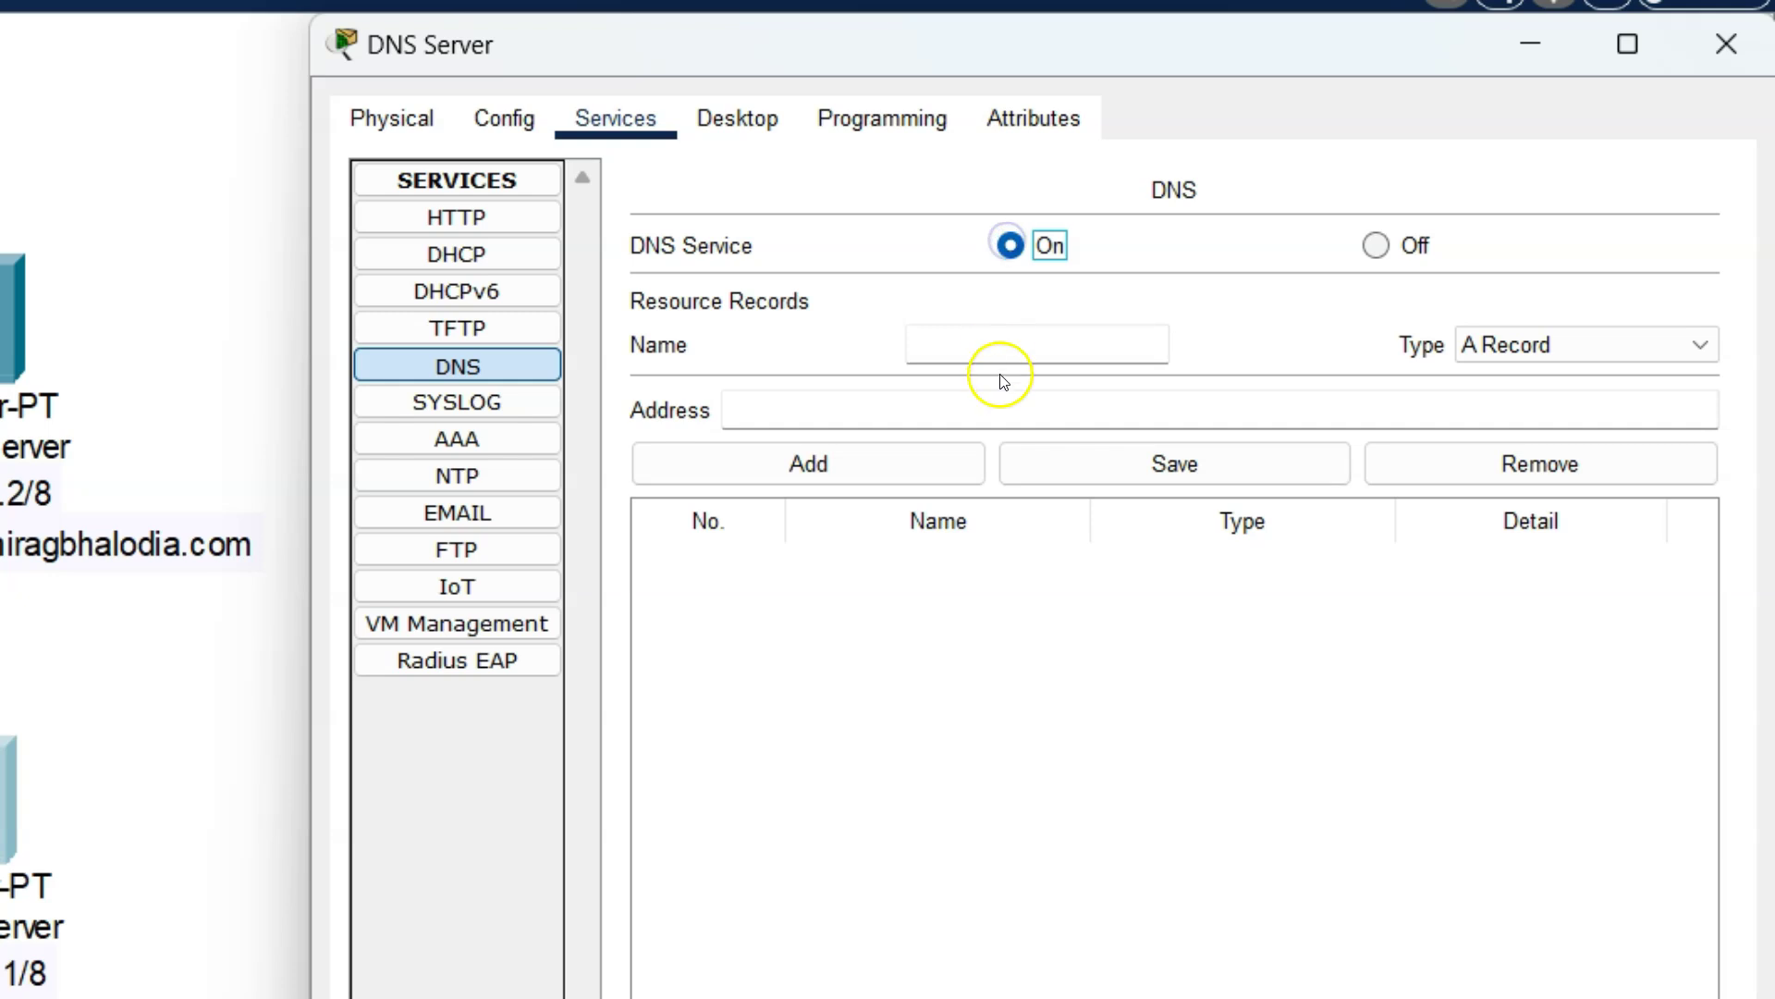
# Add an A record mapping the site's domain to 10.0.0.2
pyautogui.click(1000, 344)
pyautogui.write('chir')
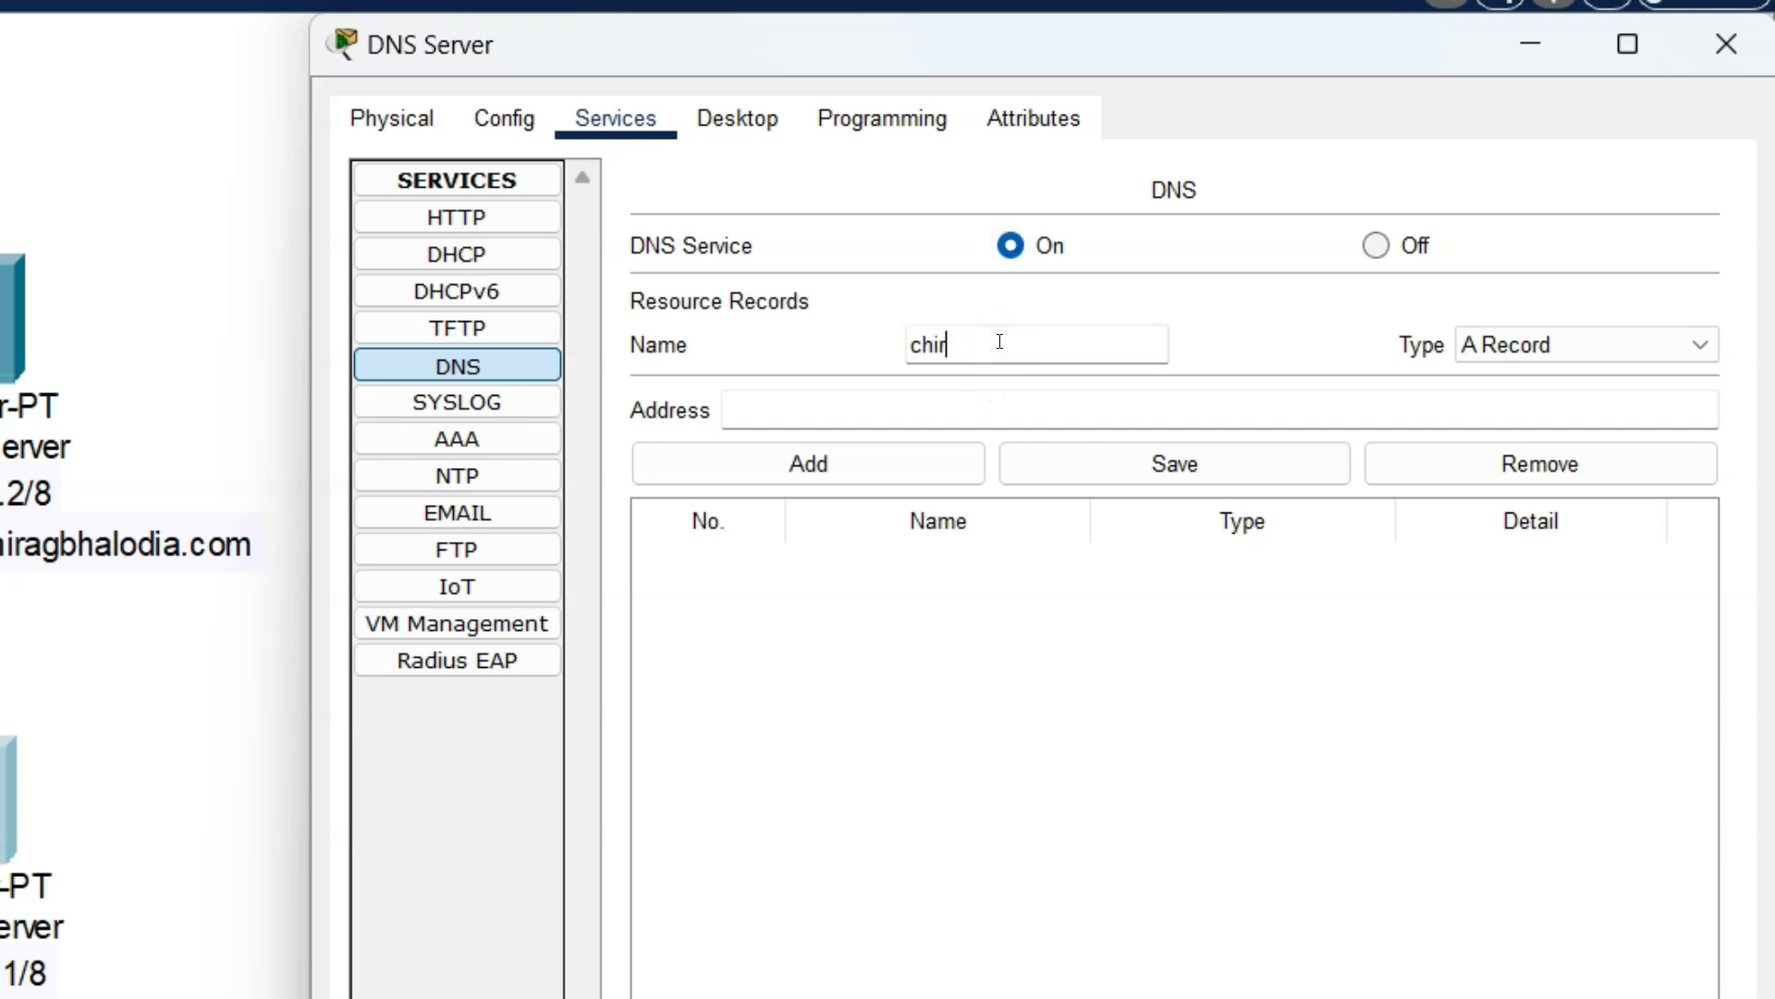
pyautogui.write('agbhalodia.com')
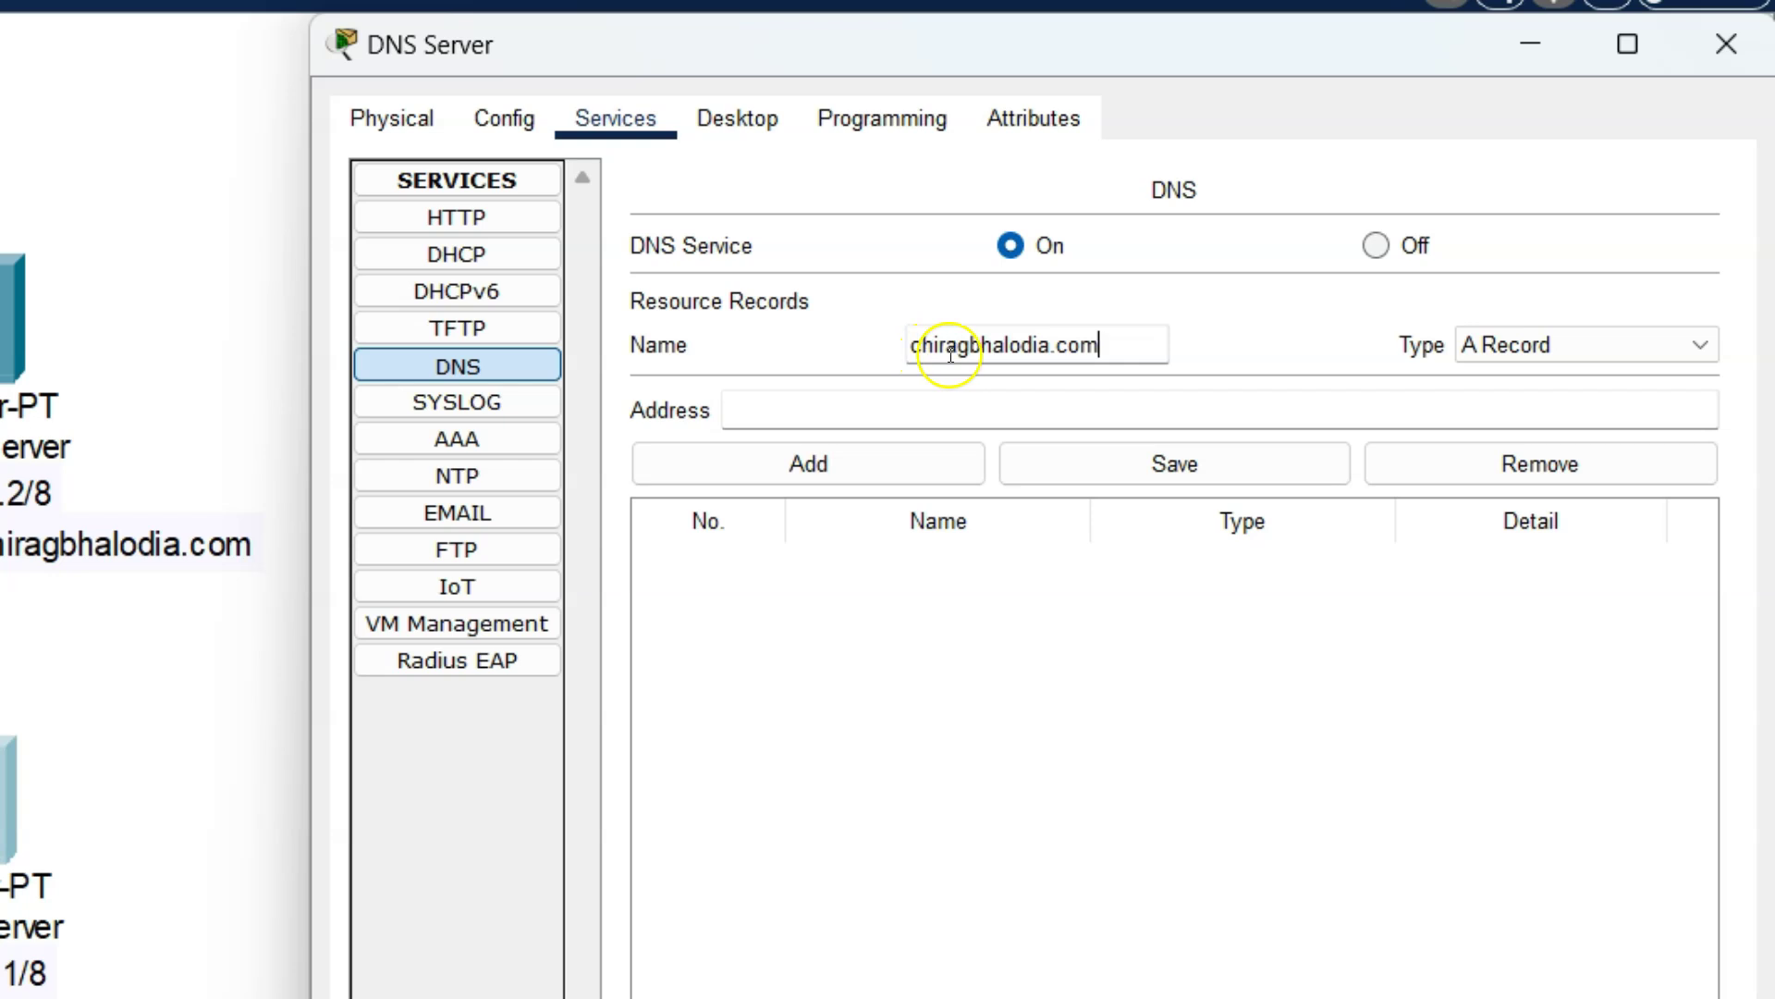
pyautogui.click(1095, 360)
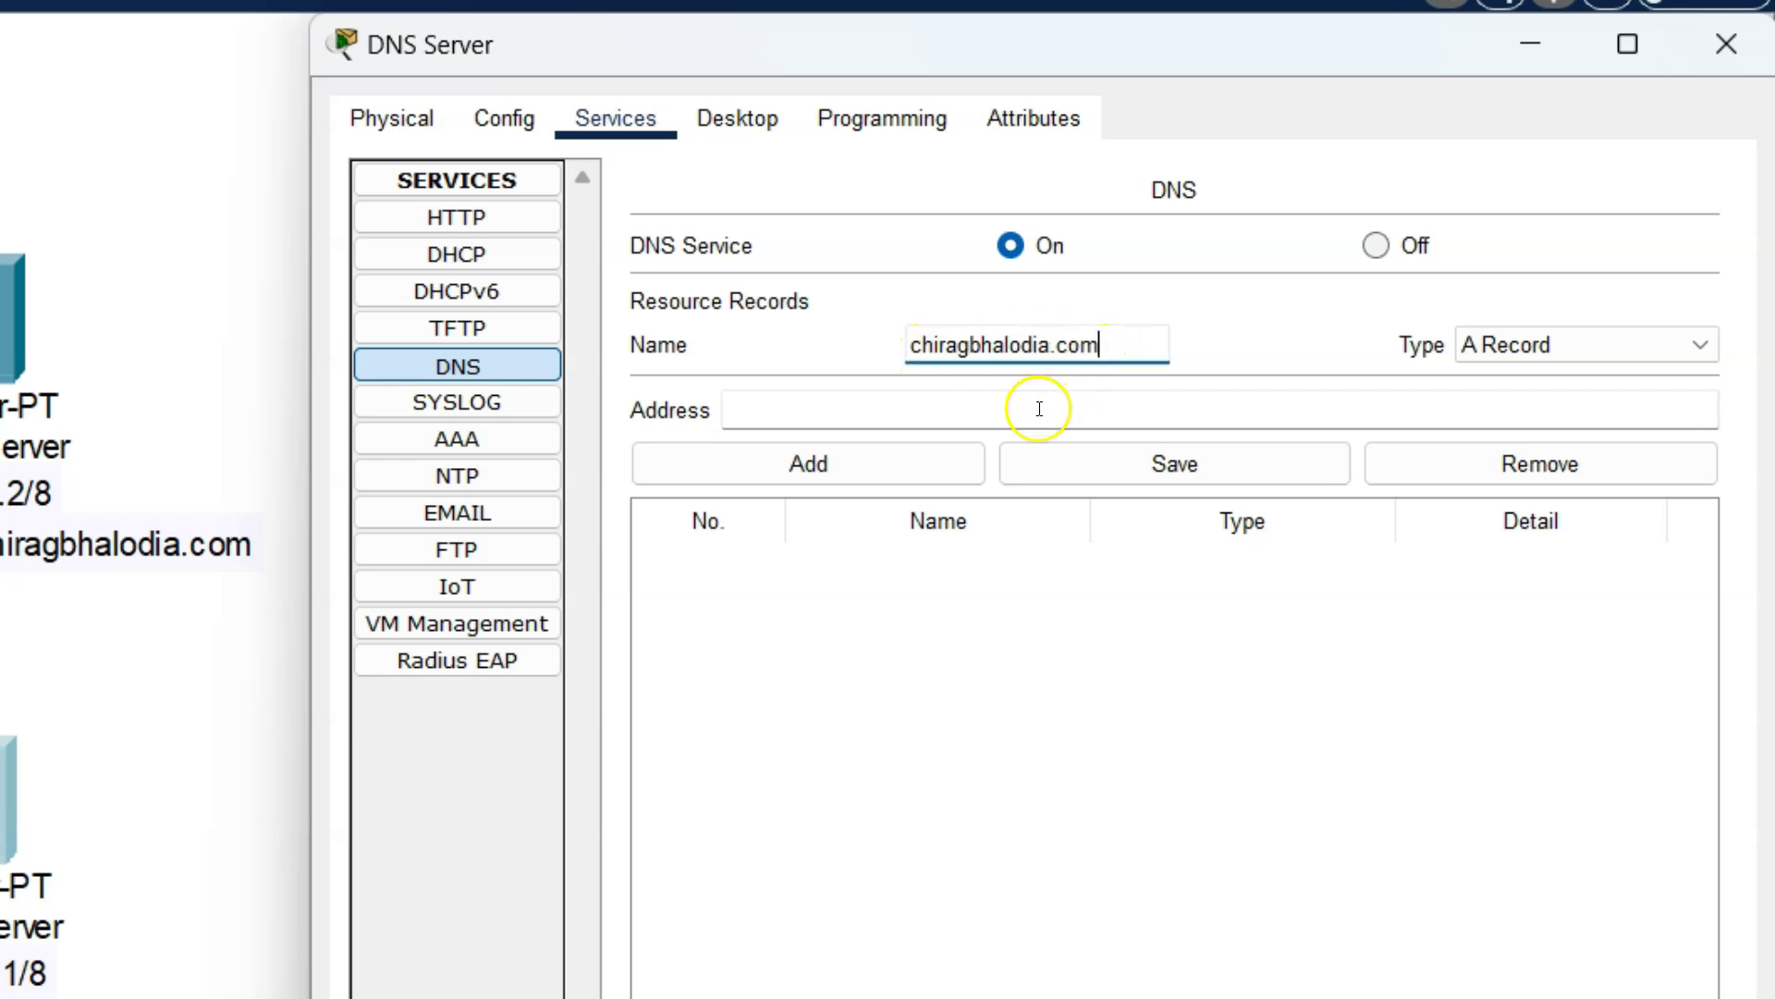
pyautogui.click(1039, 409)
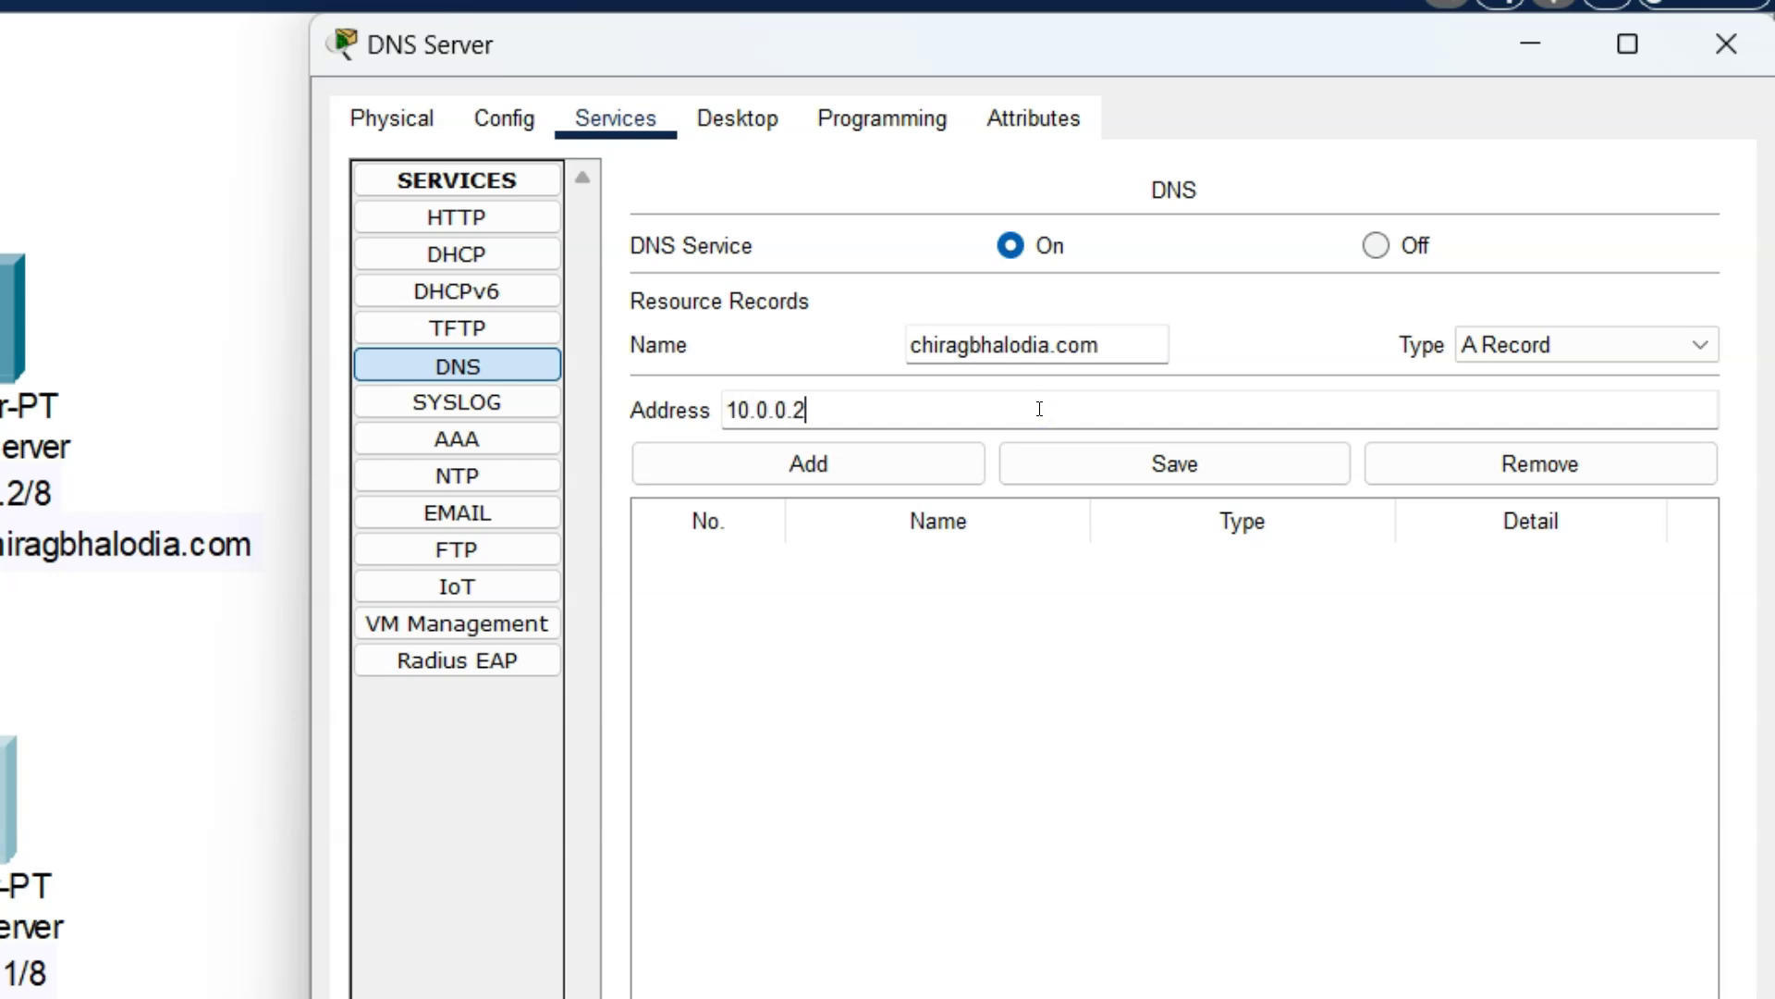
pyautogui.click(895, 464)
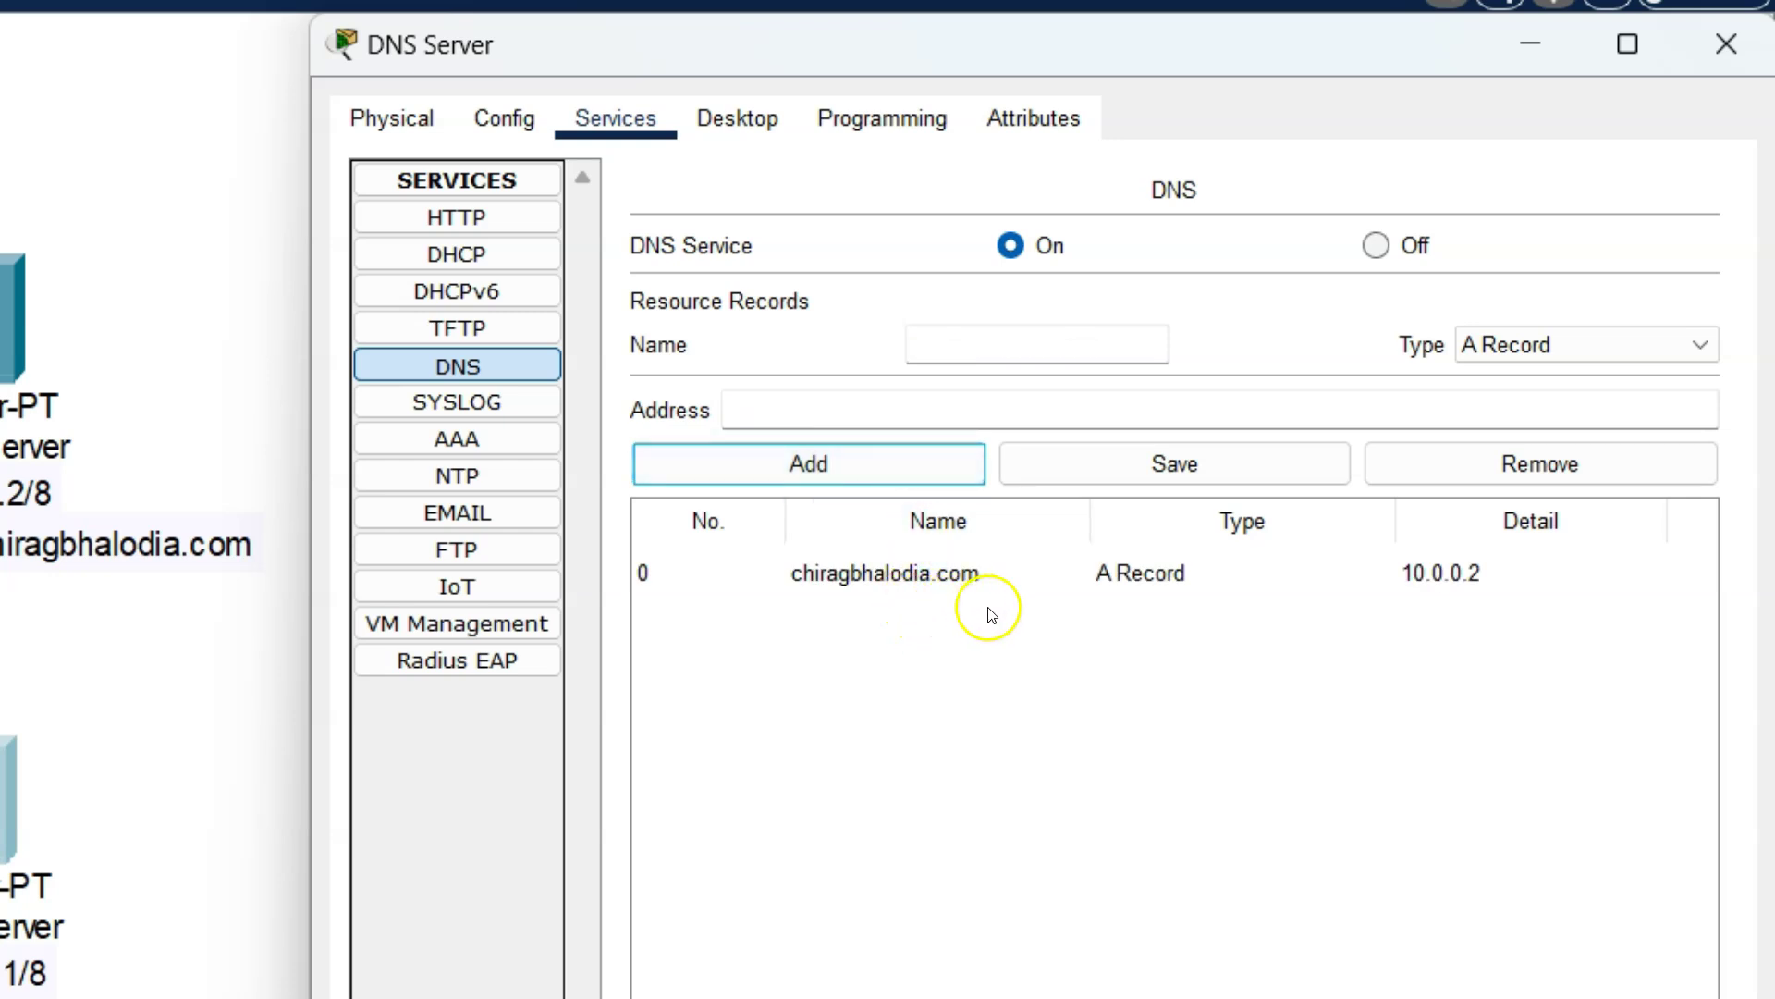
pyautogui.click(976, 579)
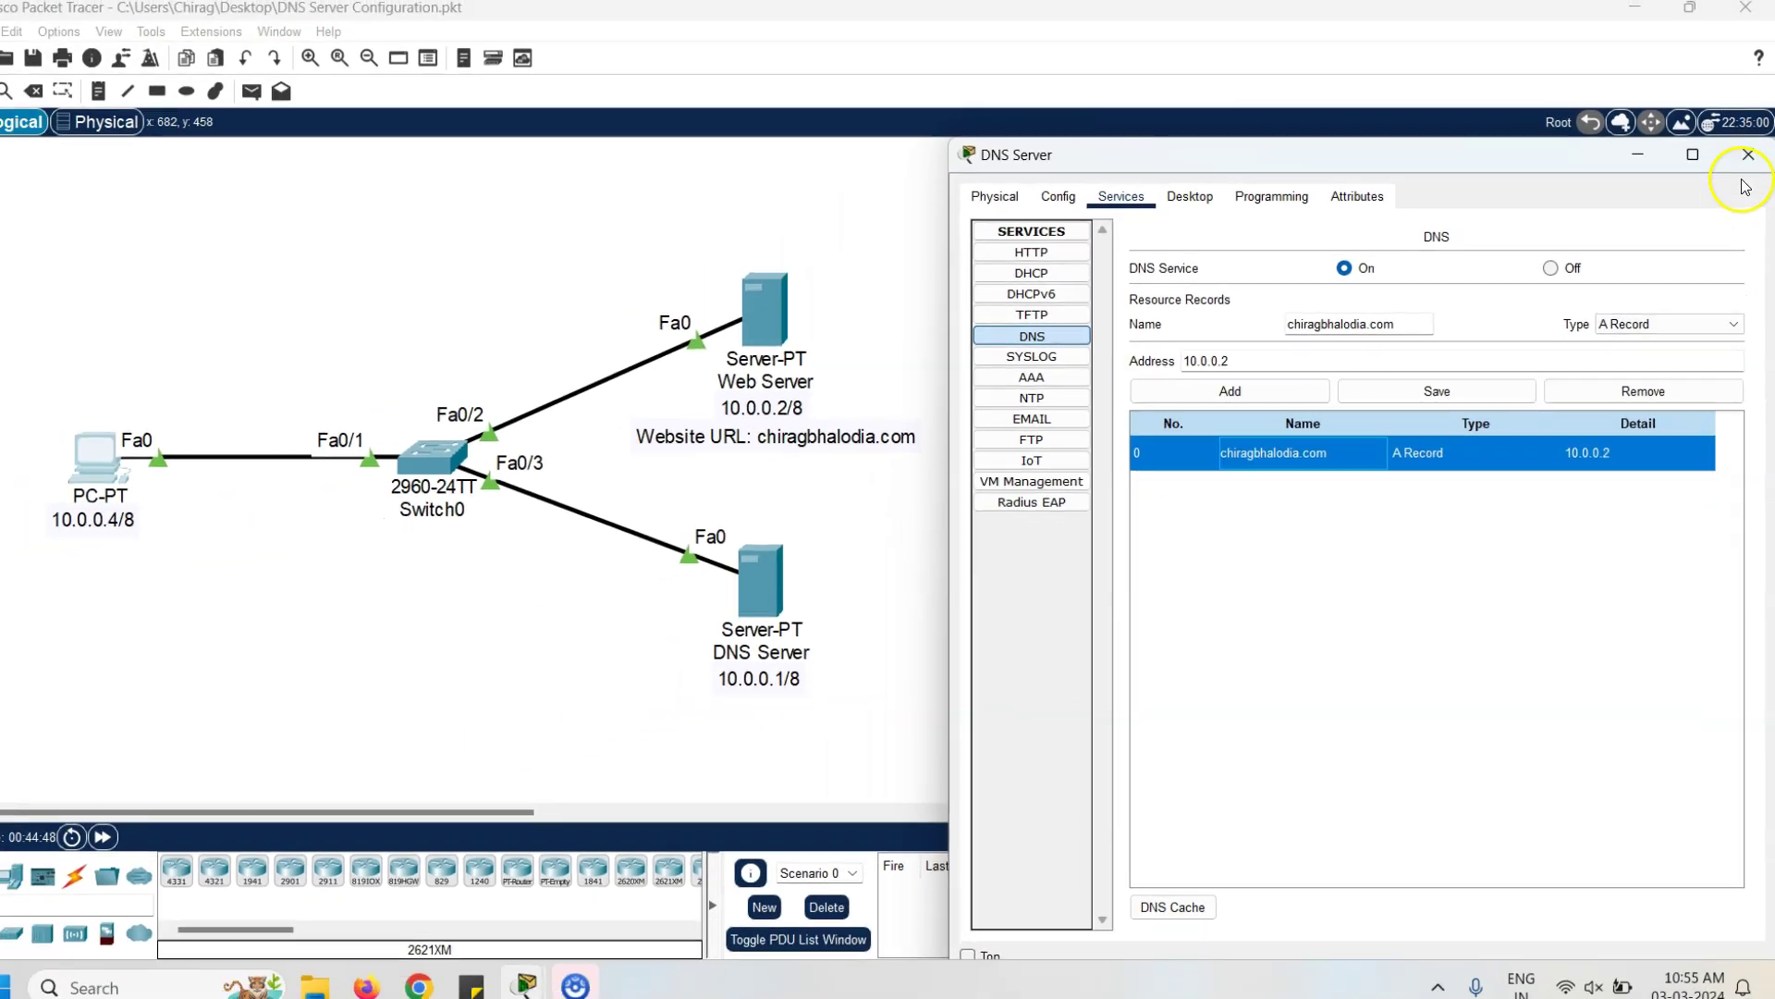
# Close the DNS Server and open PC0's web browser
pyautogui.click(1748, 161)
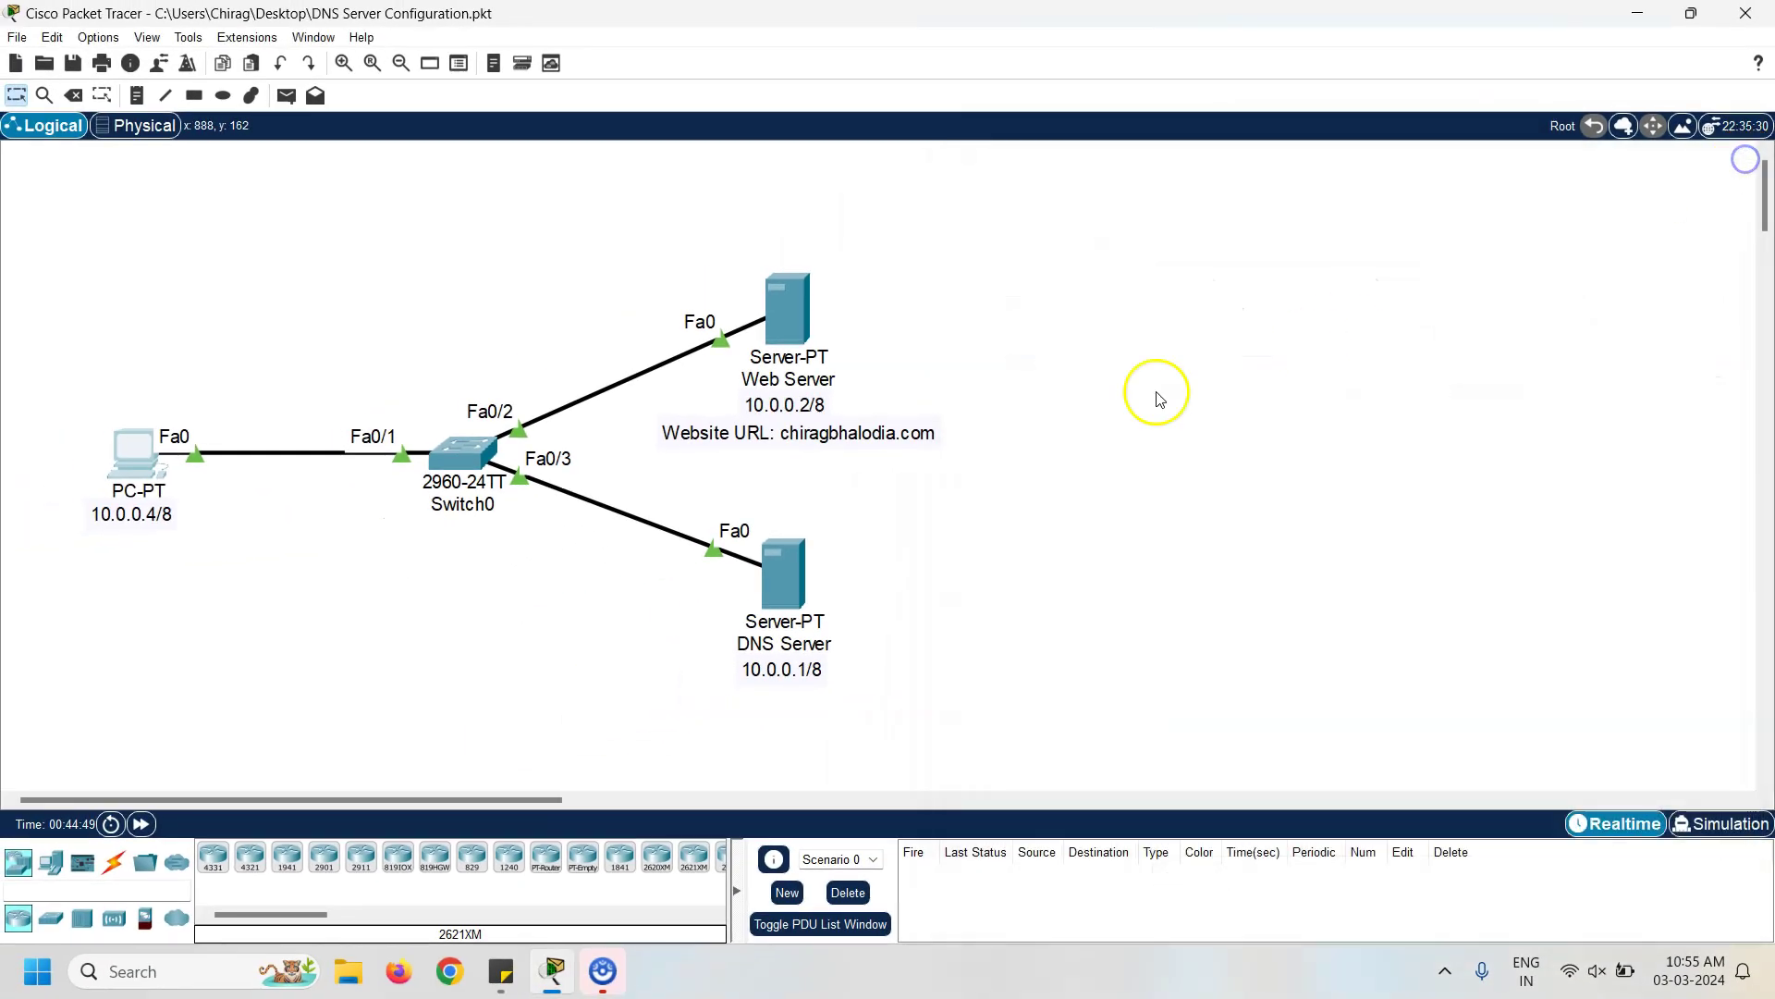
pyautogui.click(139, 442)
pyautogui.moveTo(1116, 148); pyautogui.dragTo(1472, 125)
pyautogui.click(1151, 163)
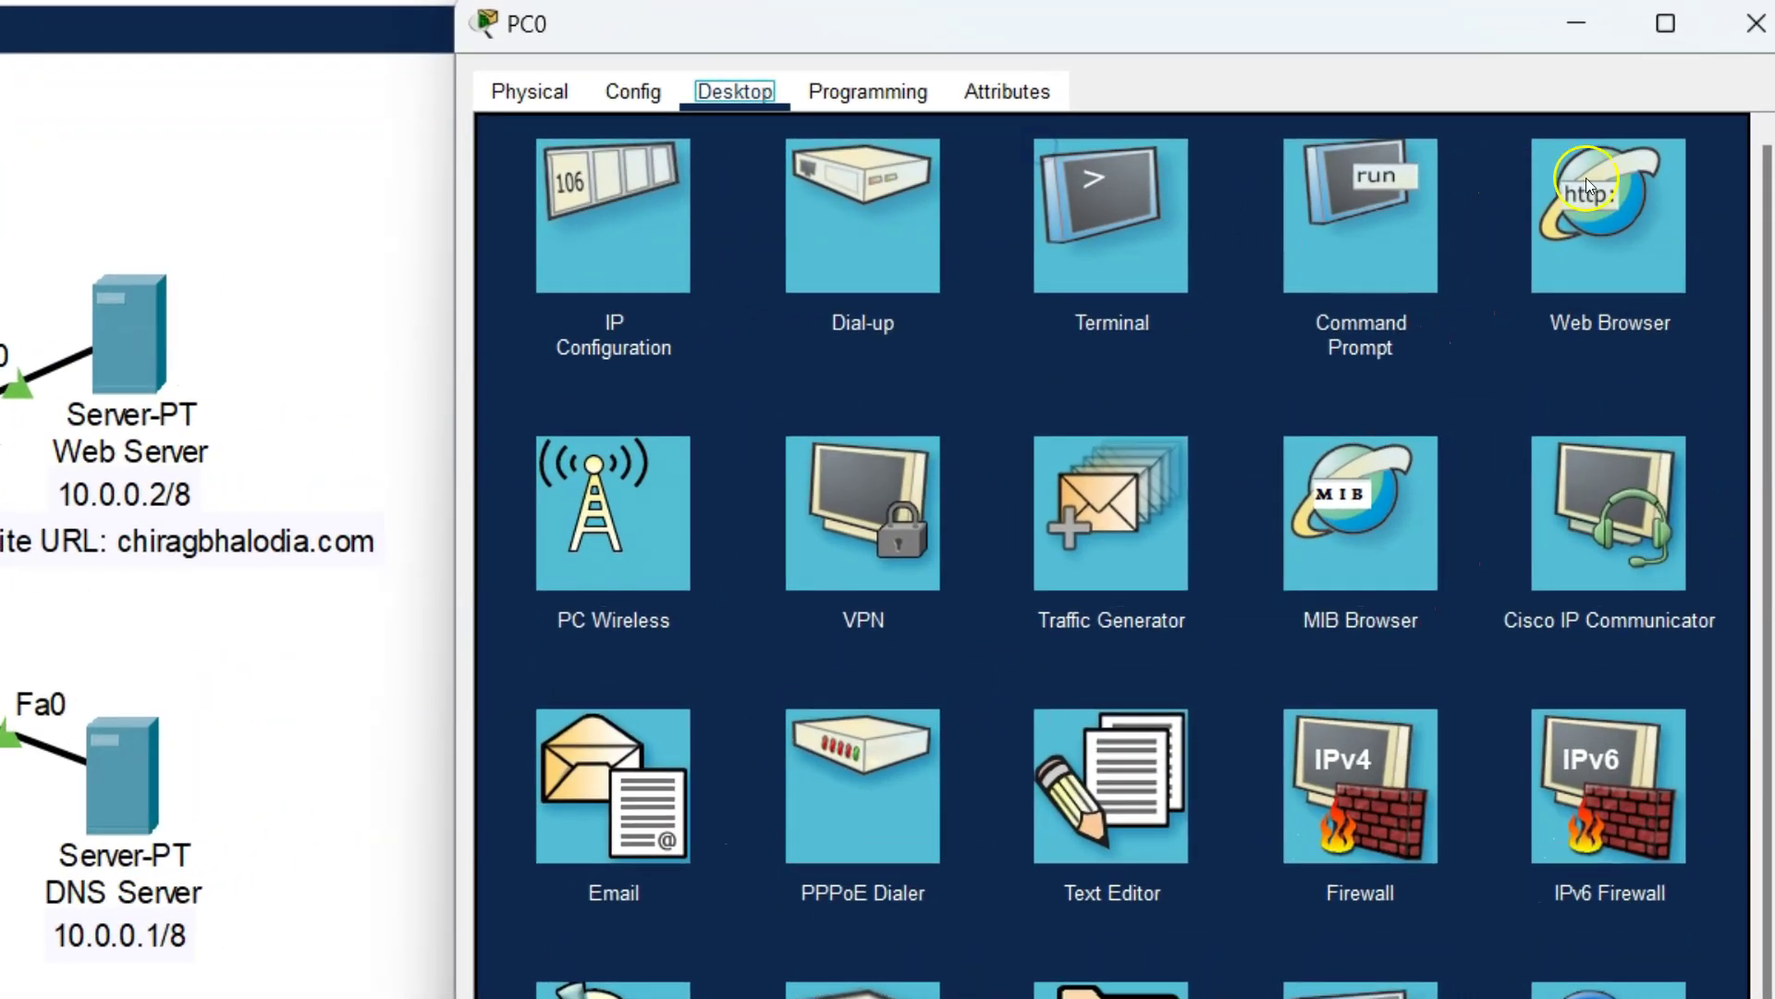
pyautogui.click(1637, 226)
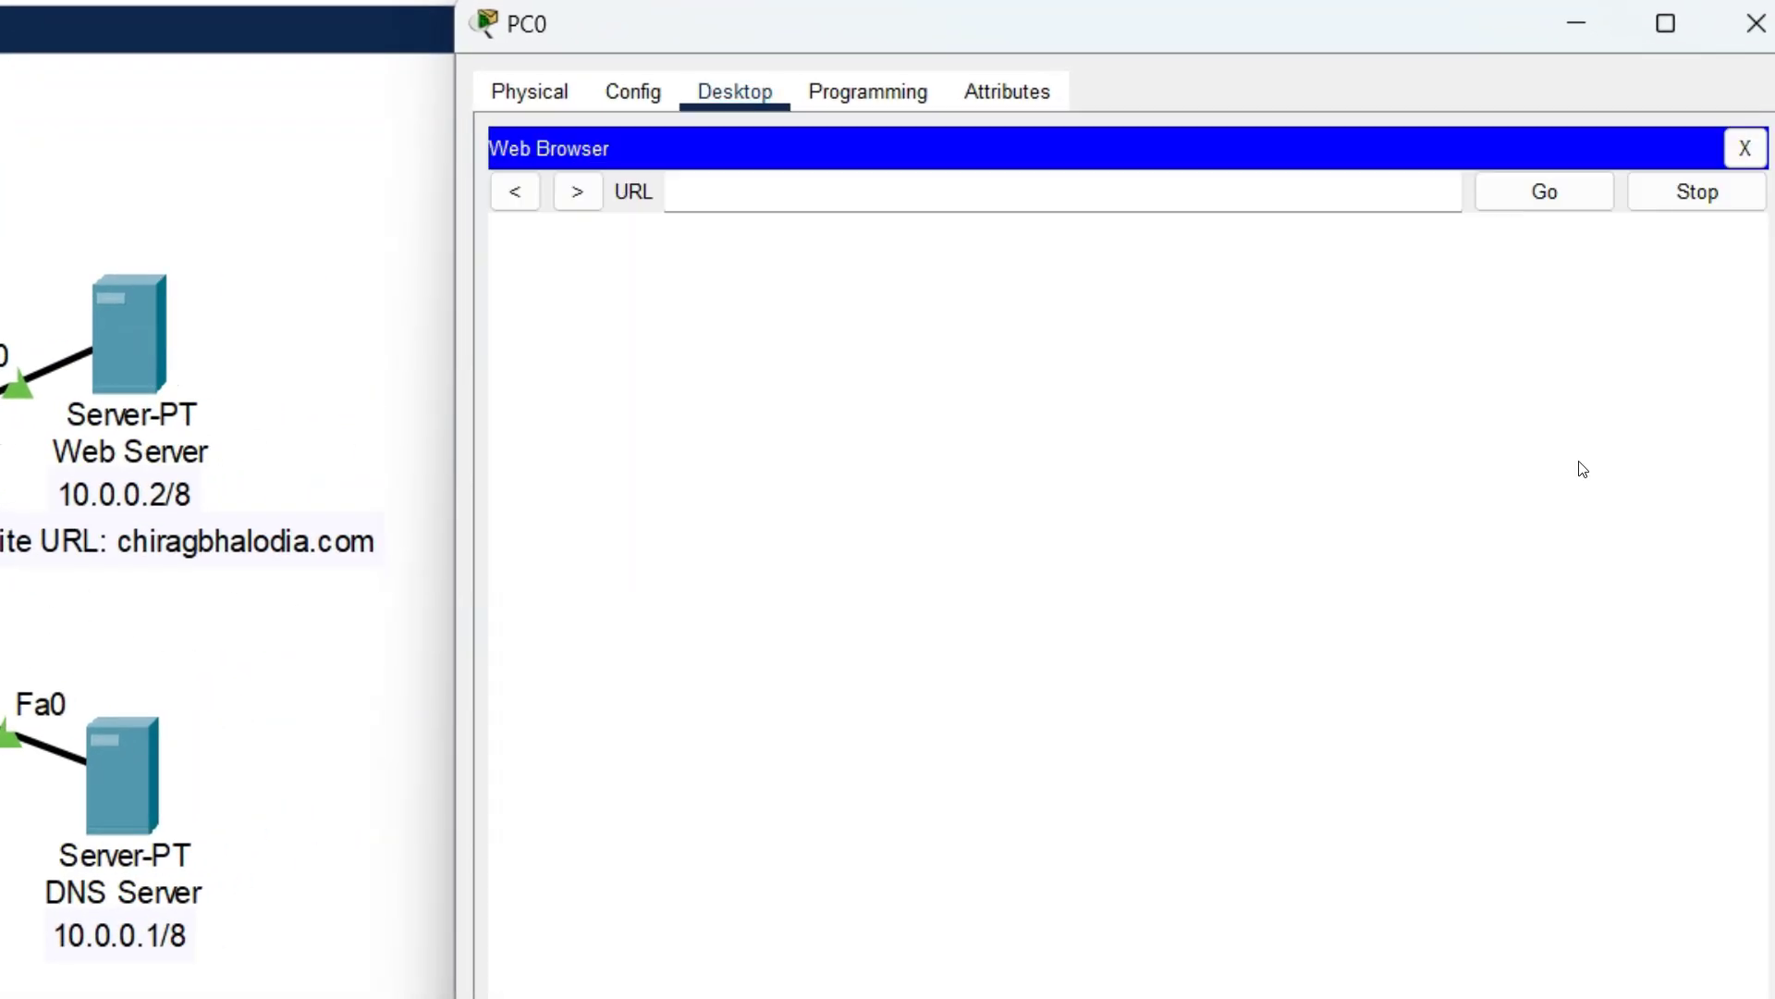
# Load the site's domain, which reports Host Name Unresolved, then close the browser
pyautogui.click(1059, 190)
pyautogui.write('chiragbhalodia.com')
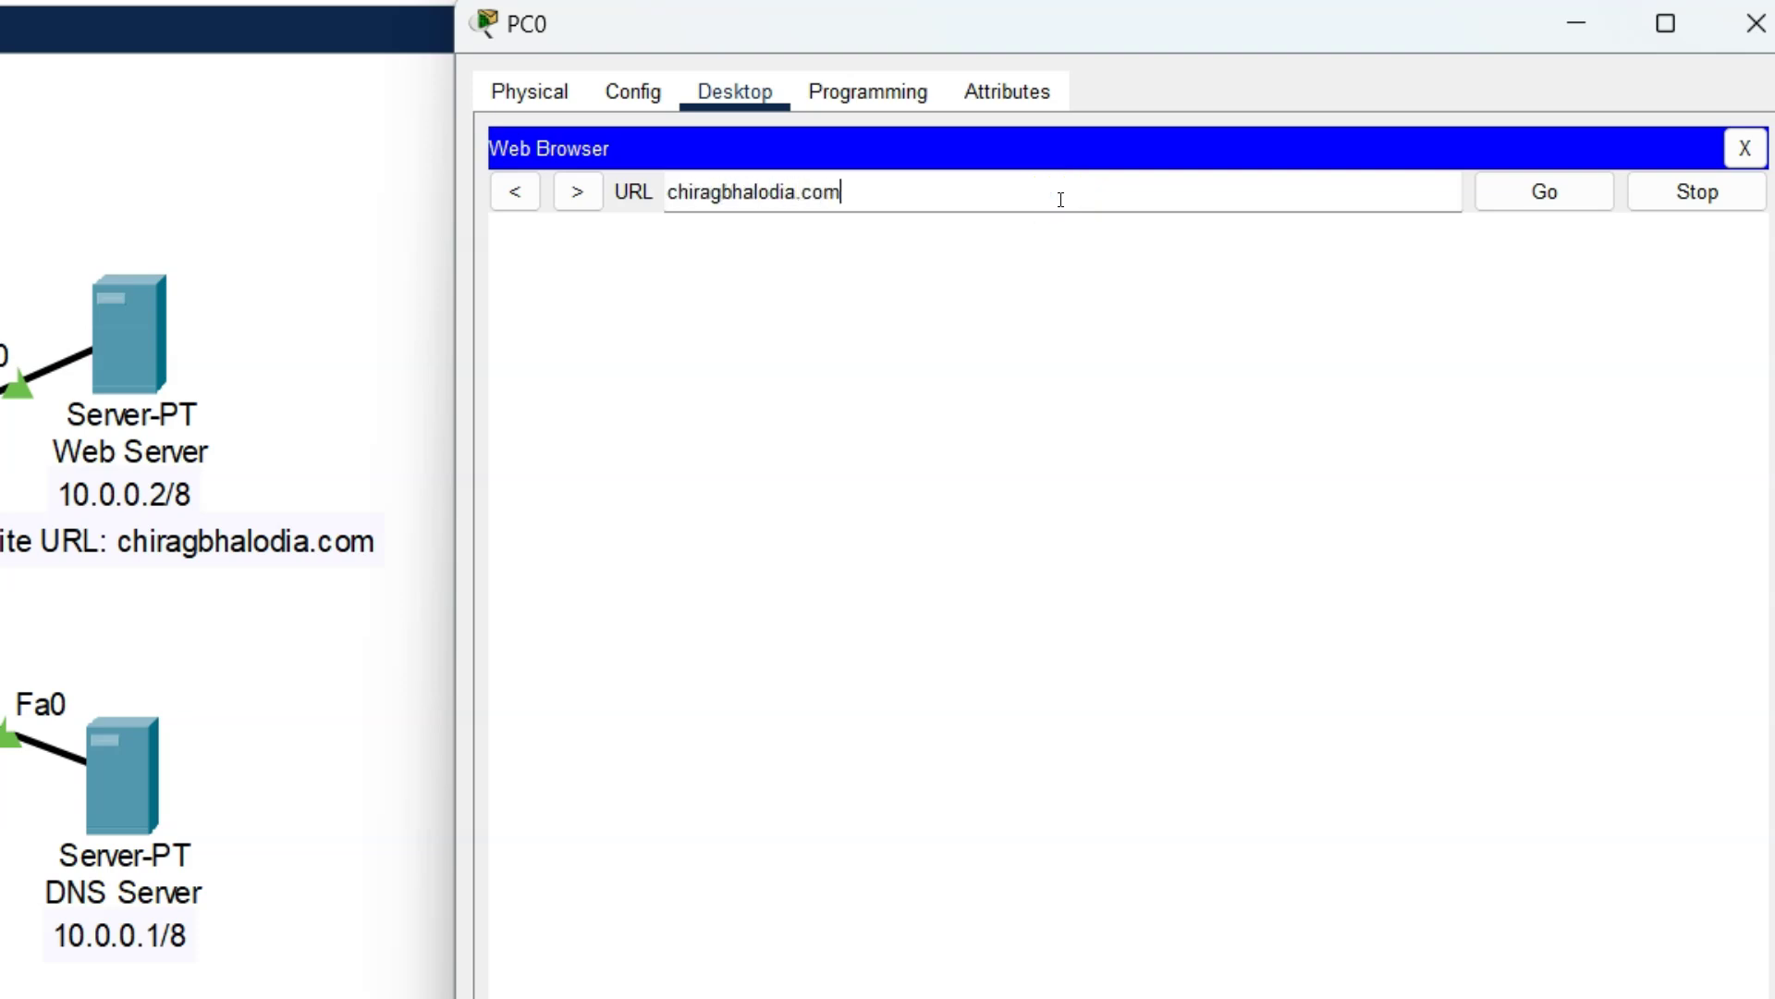
pyautogui.press('Return')
pyautogui.click(1025, 220)
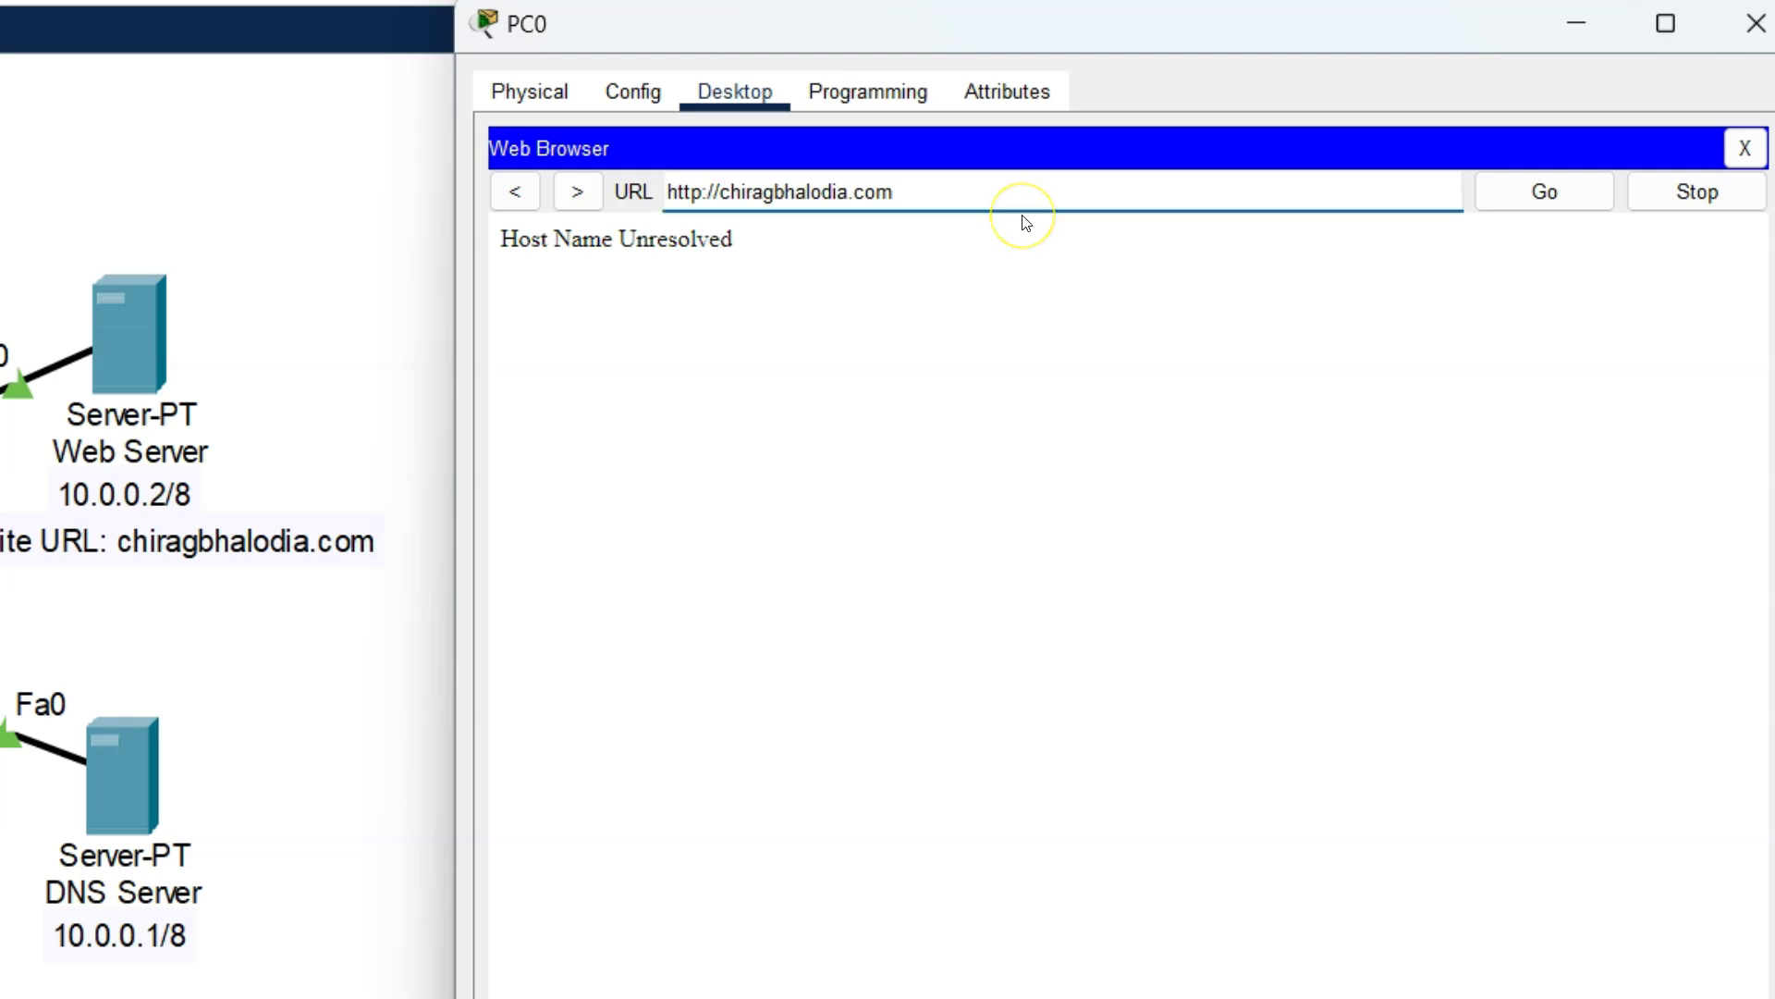
pyautogui.moveTo(740, 244); pyautogui.dragTo(510, 239)
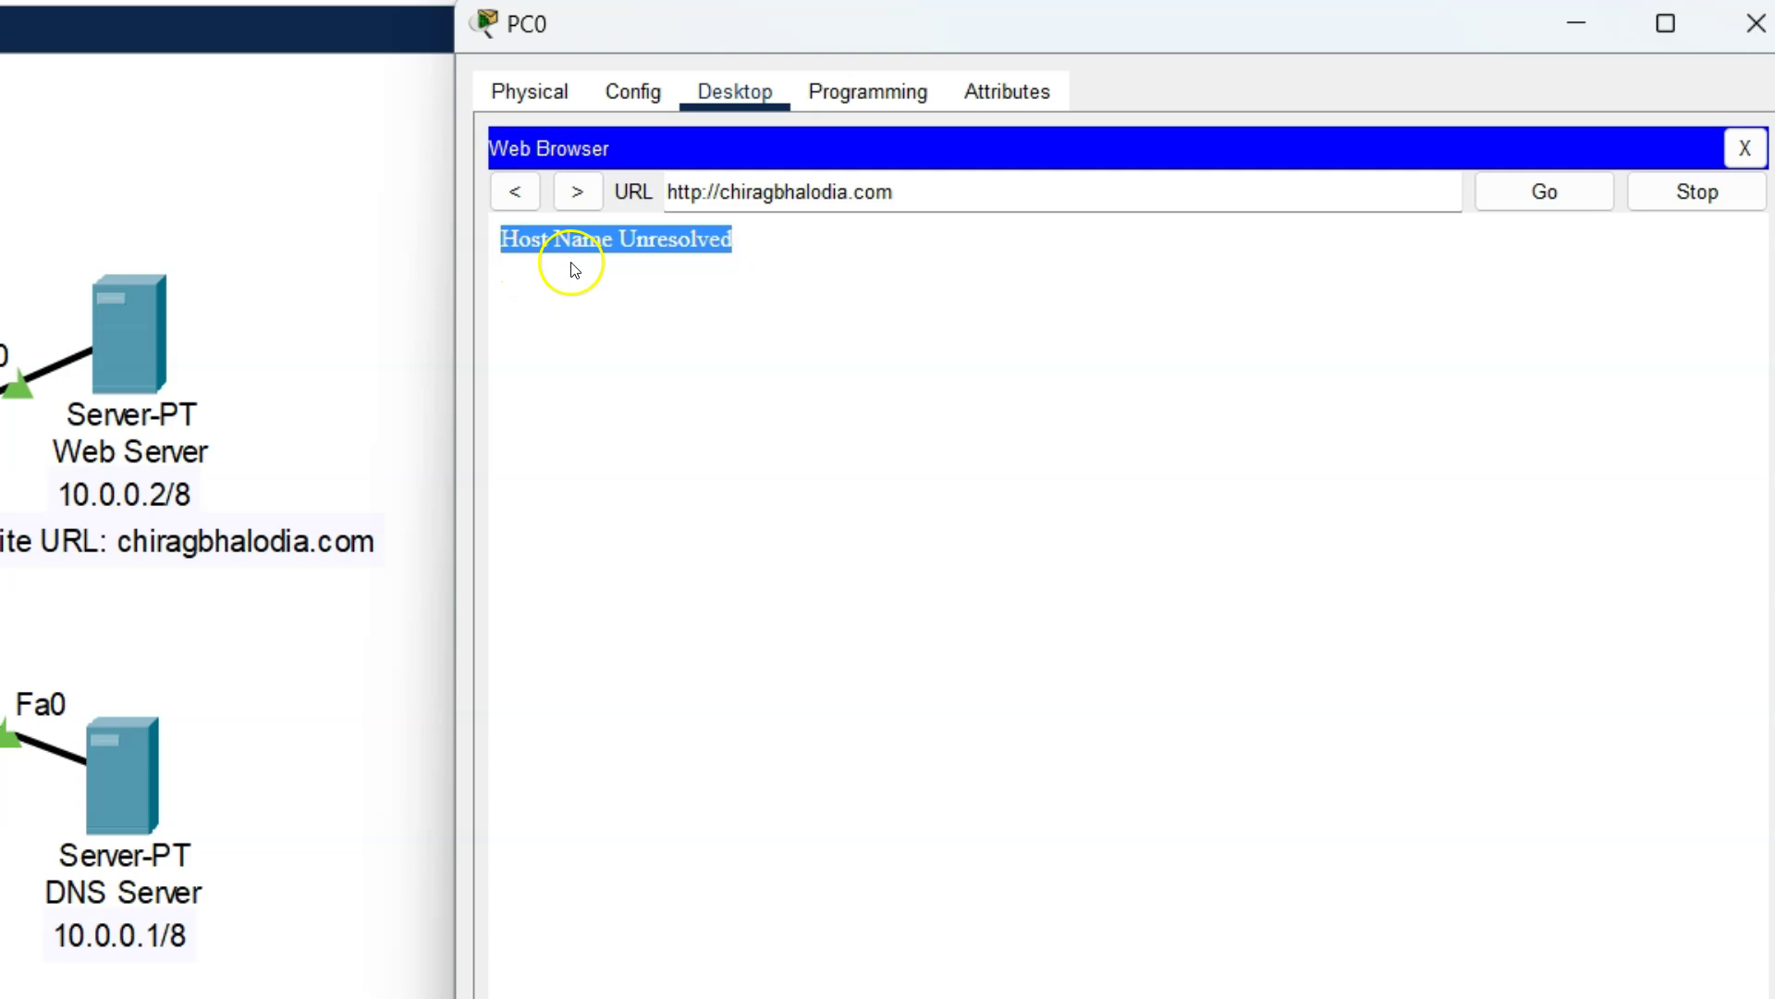
pyautogui.click(1742, 159)
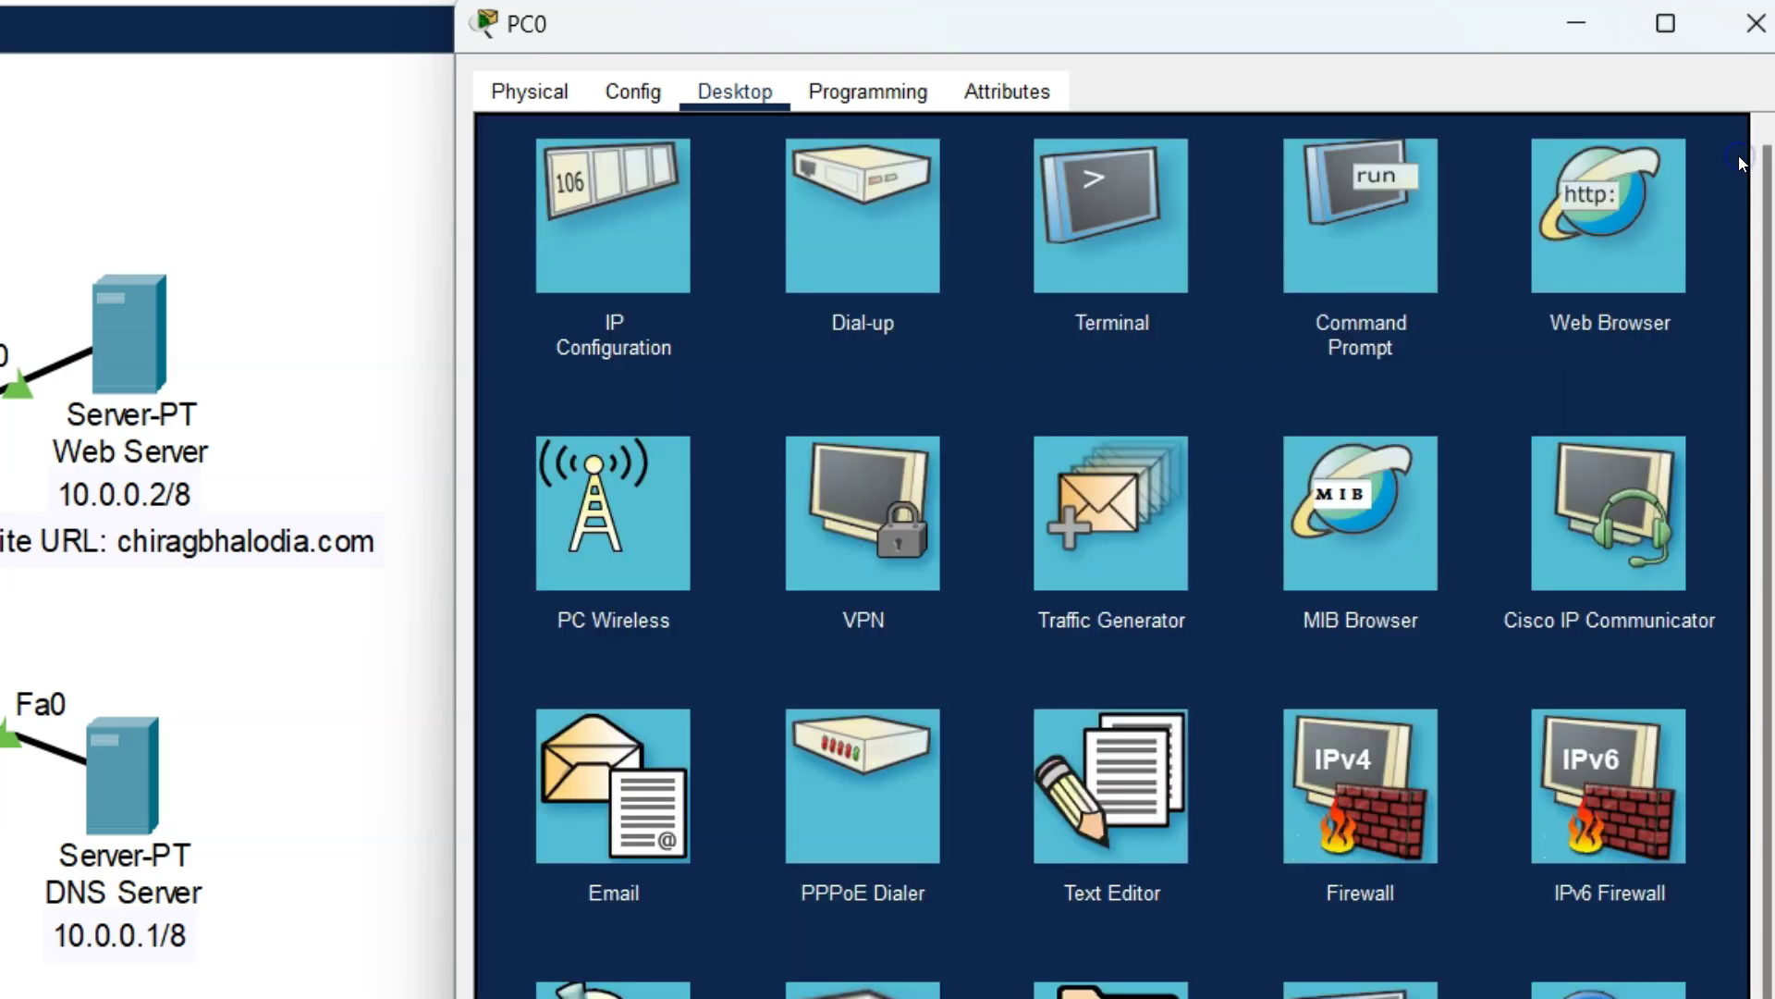
# Change PC0's DNS server from 0.0.0.0 to 10.0.0.1
pyautogui.click(562, 246)
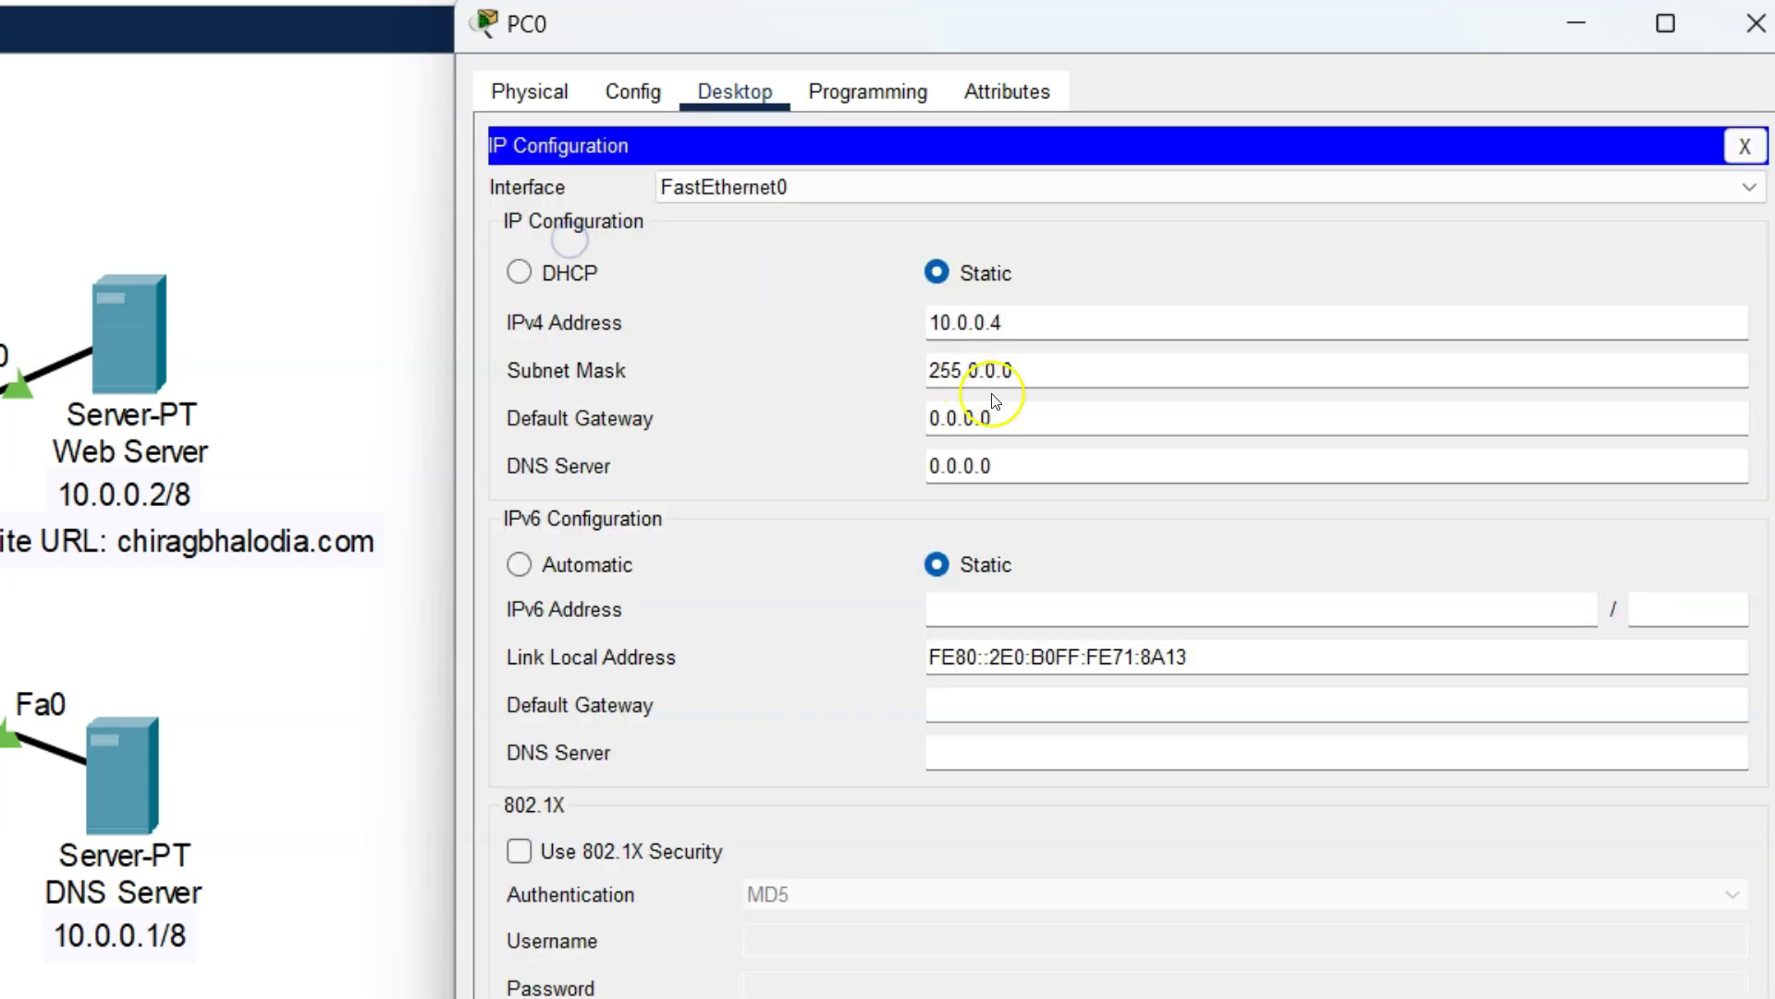
pyautogui.click(1017, 469)
pyautogui.moveTo(1017, 470); pyautogui.dragTo(914, 466)
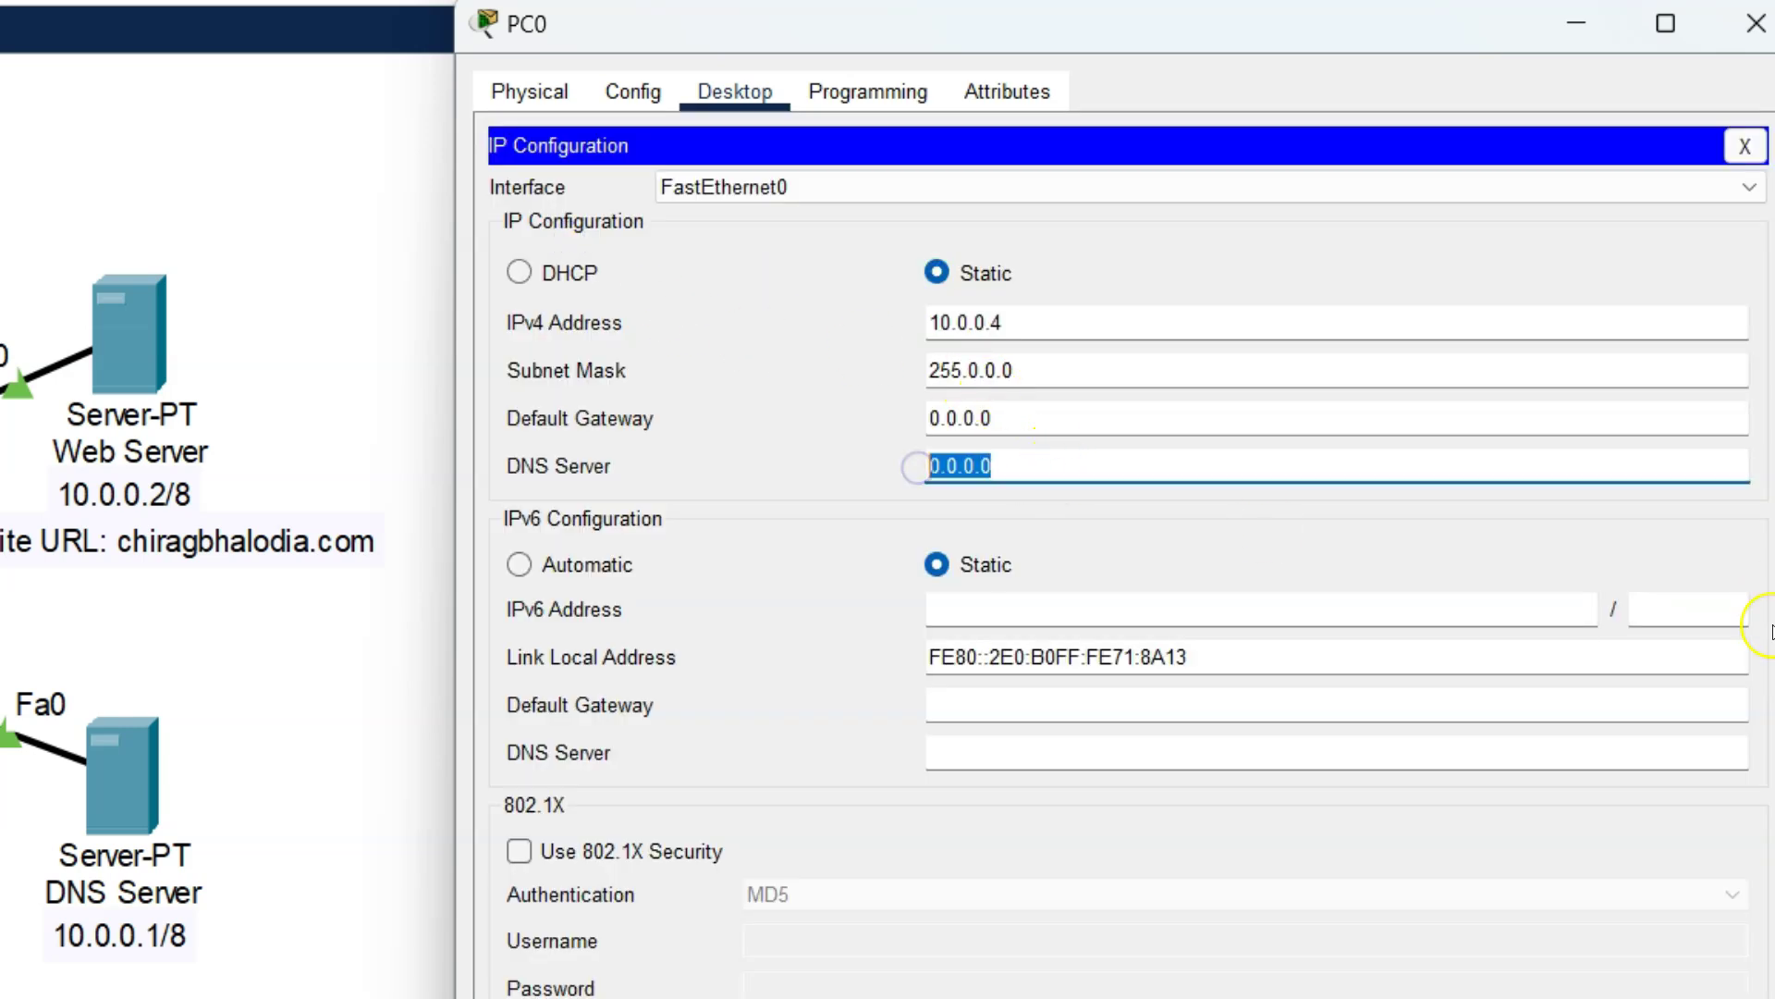
pyautogui.write('10')
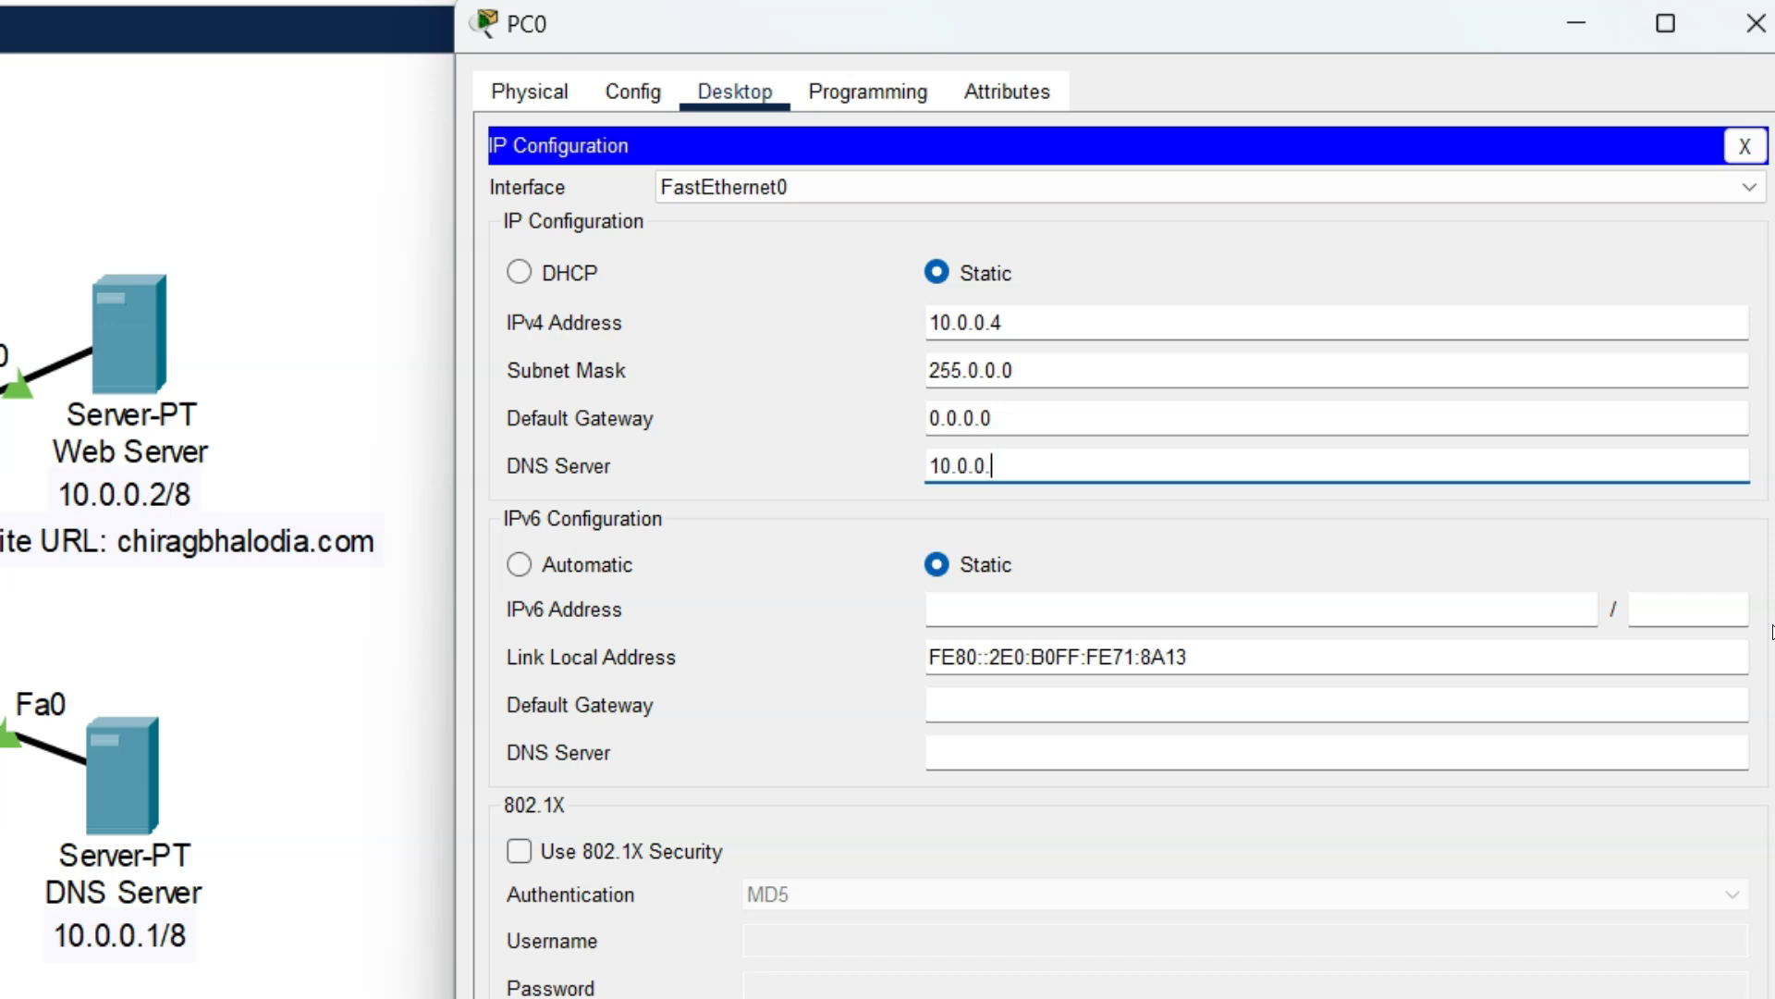
pyautogui.click(1748, 148)
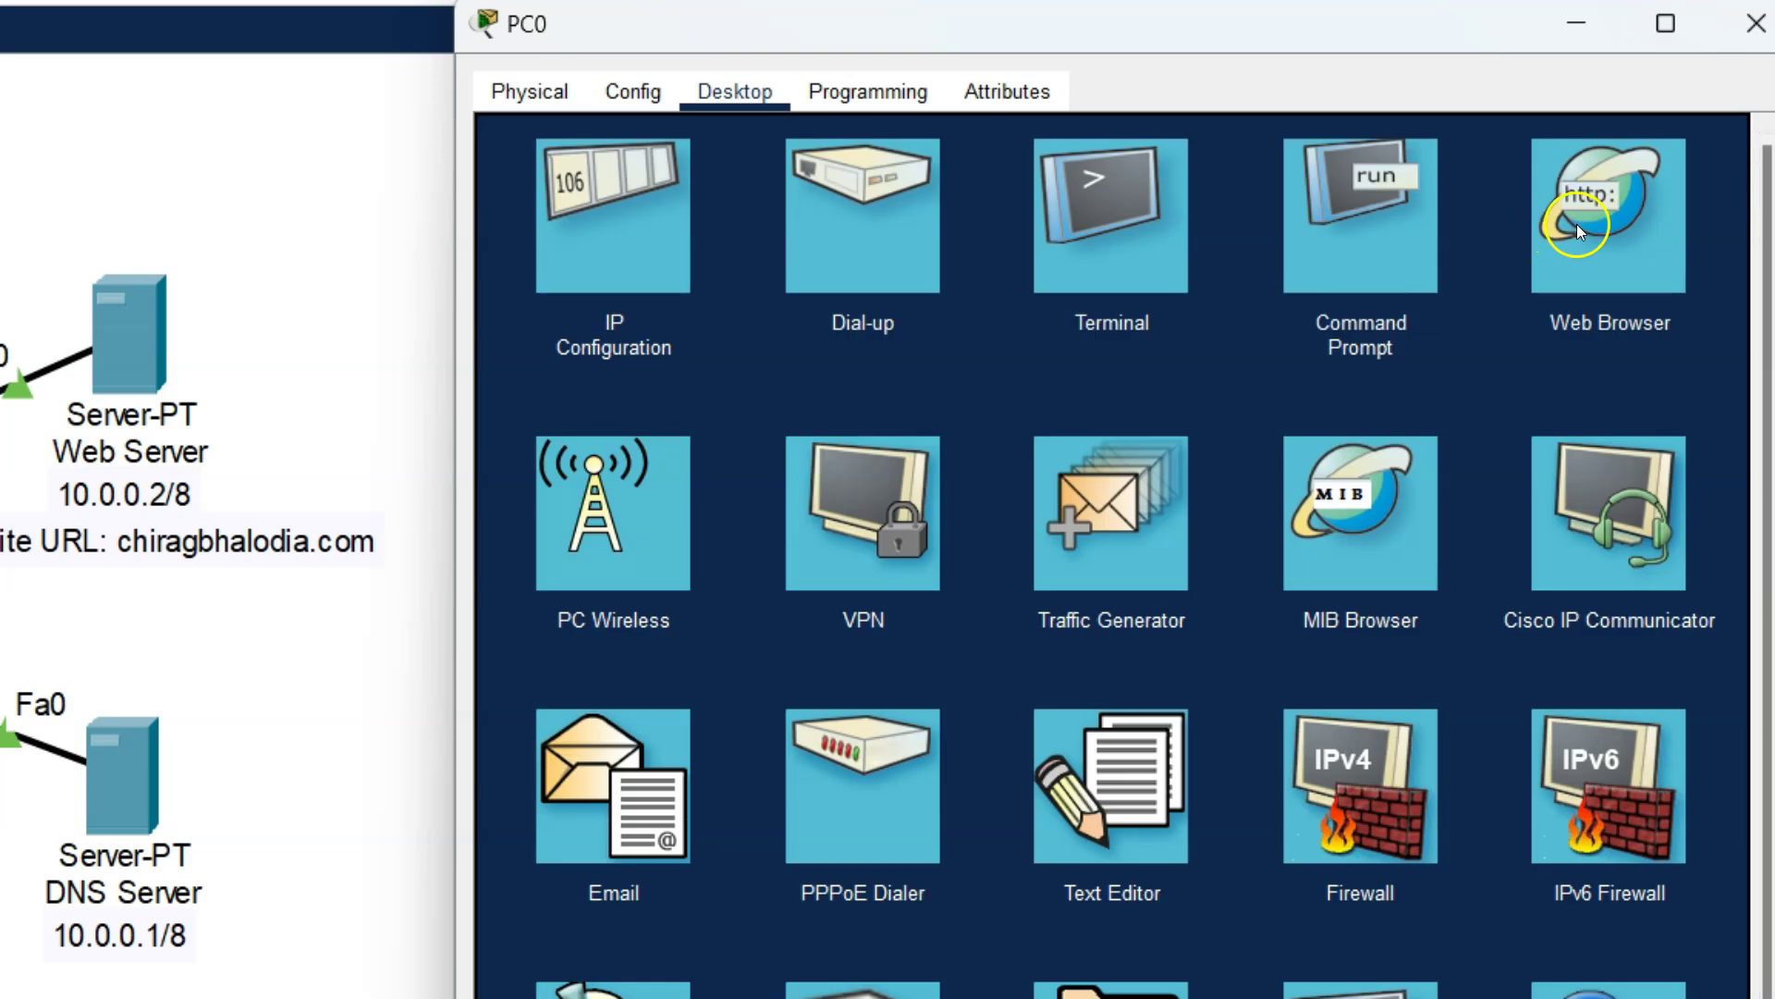
# Load the site's domain in PC0's browser, now showing the blog welcome page, then close PC0
pyautogui.click(1579, 224)
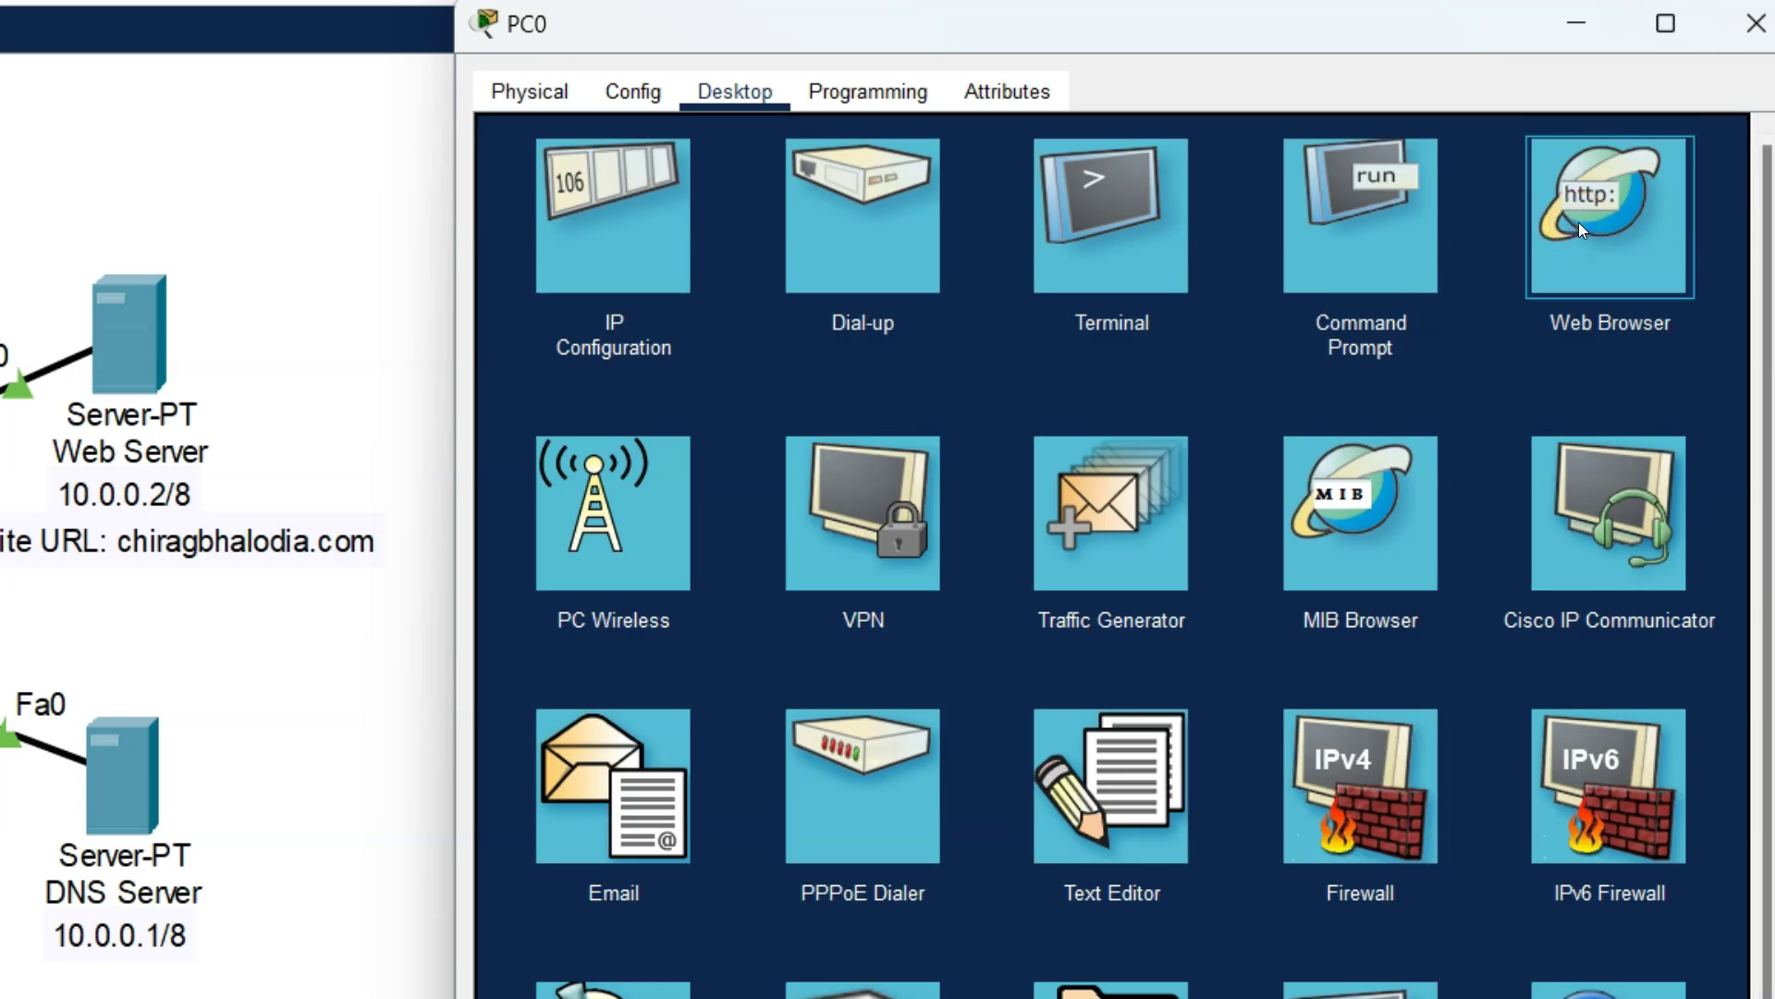
pyautogui.click(892, 206)
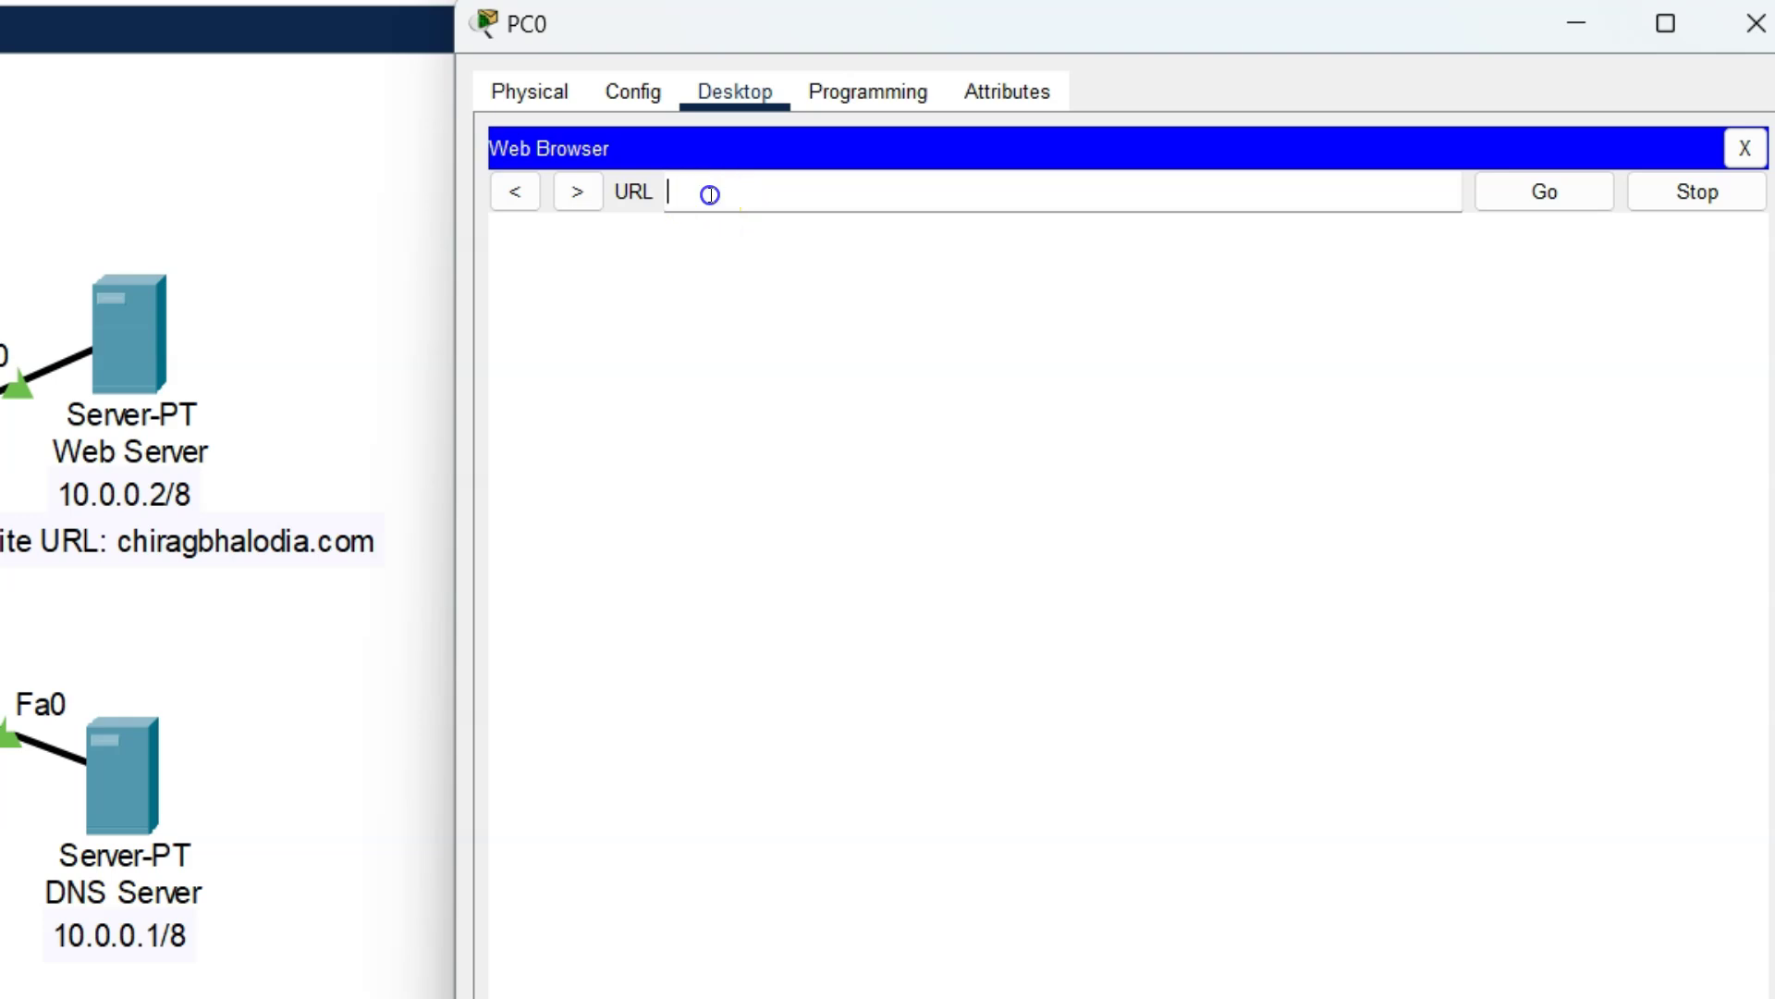
pyautogui.write('chiragbhalodia.com')
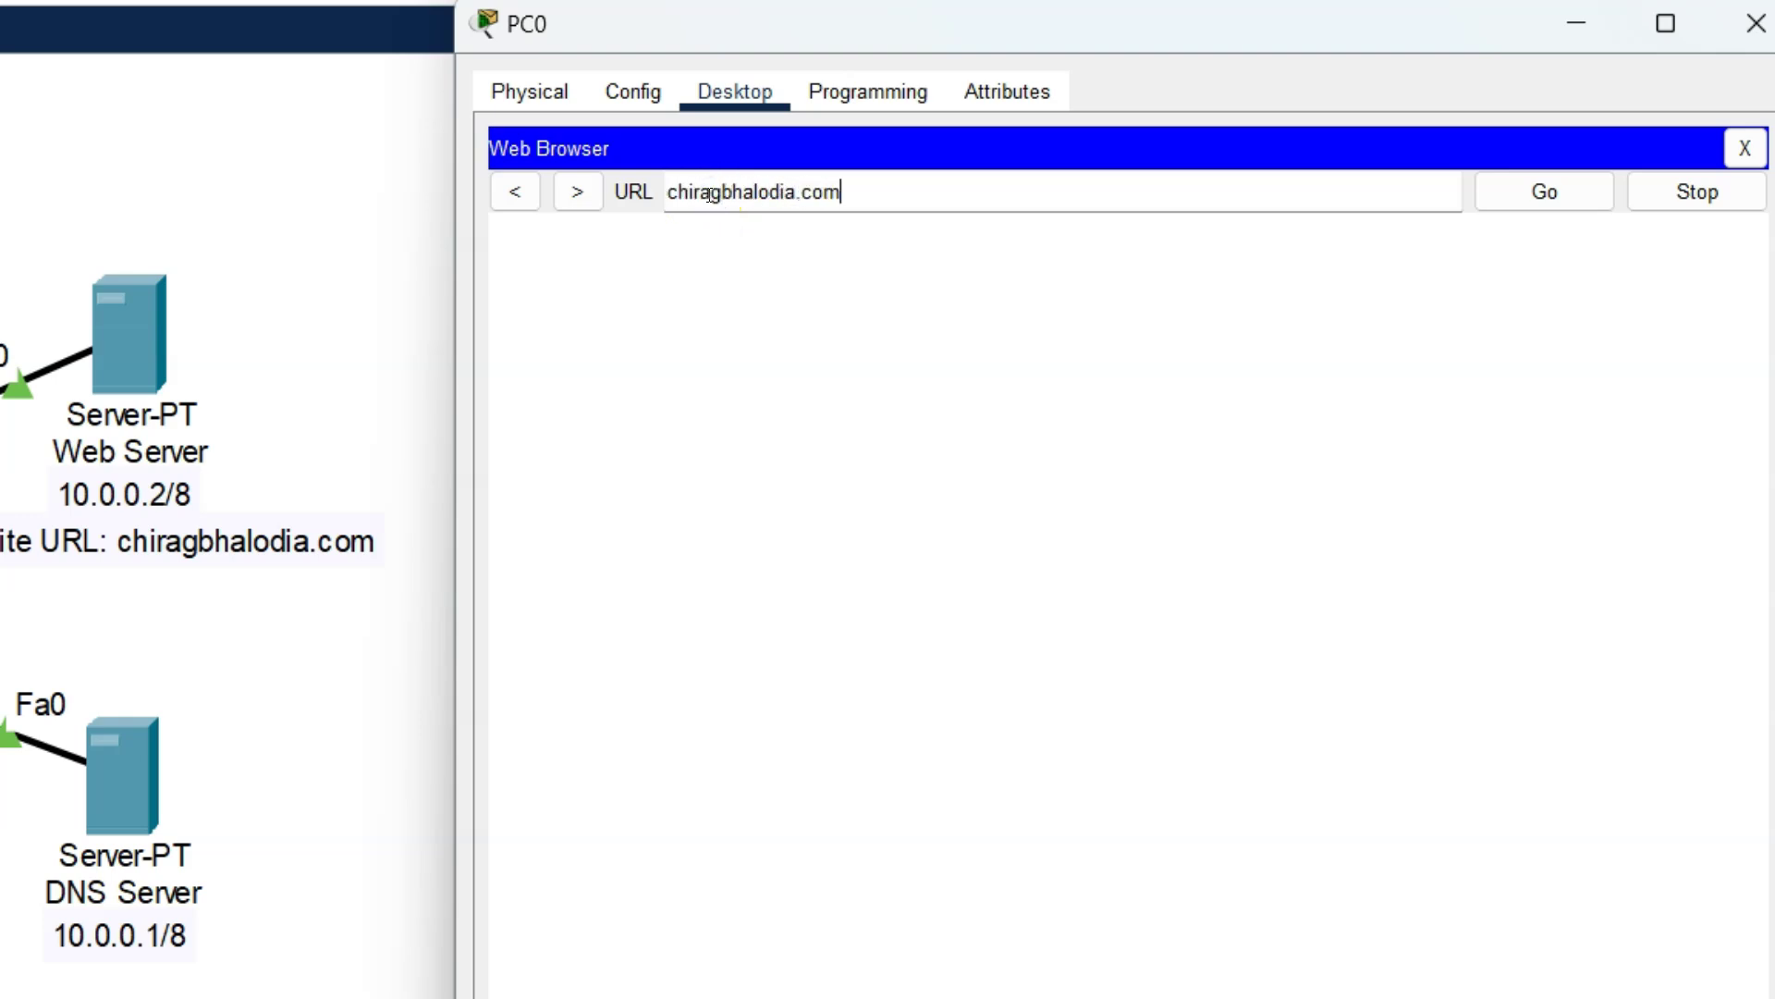
pyautogui.press('Return')
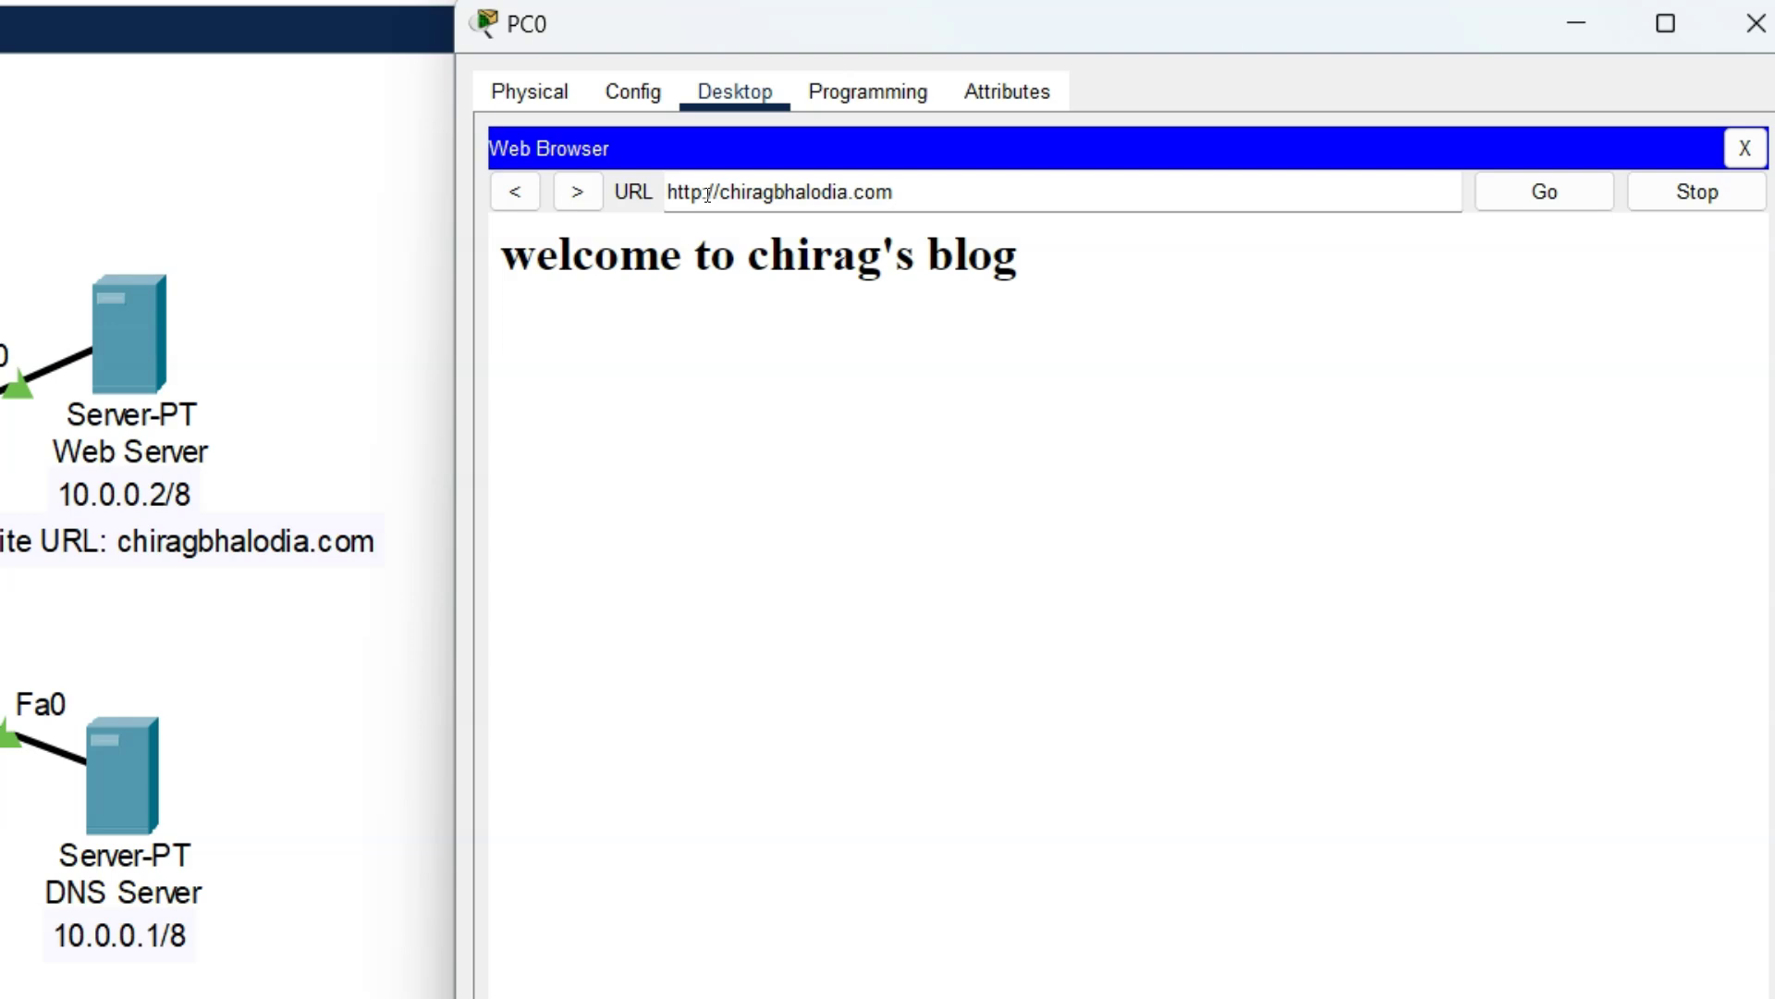
pyautogui.click(681, 190)
pyautogui.click(1756, 23)
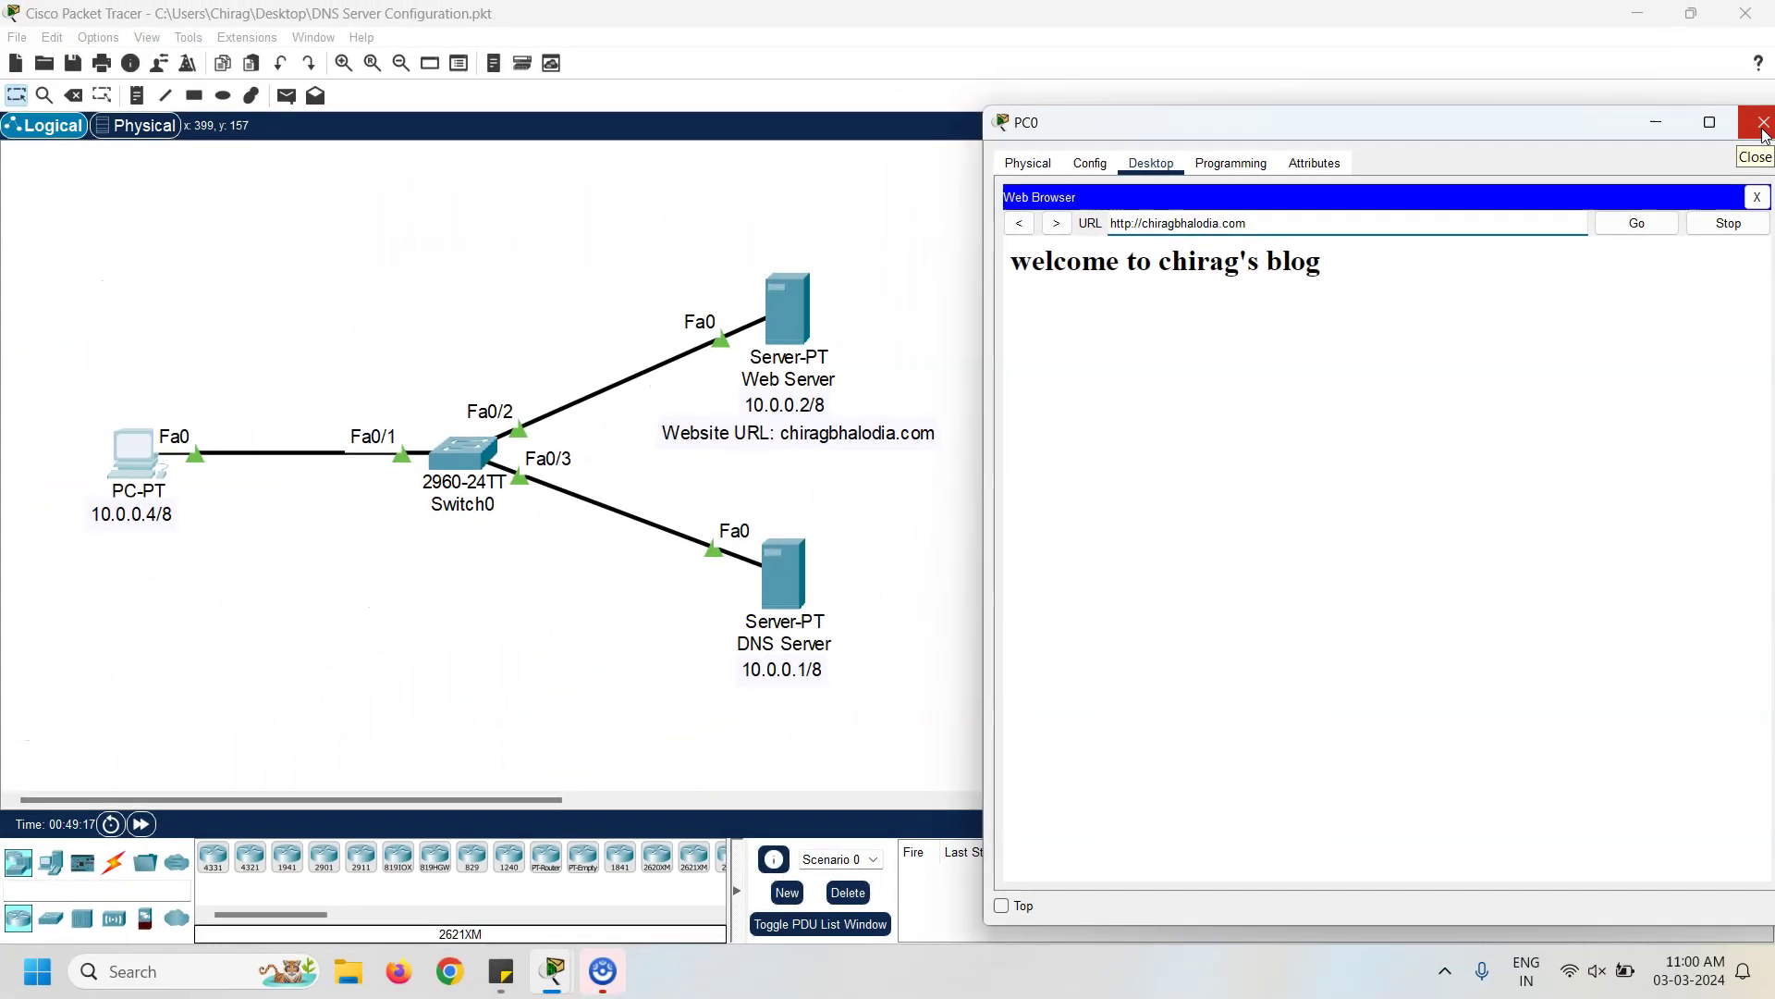
pyautogui.click(1764, 122)
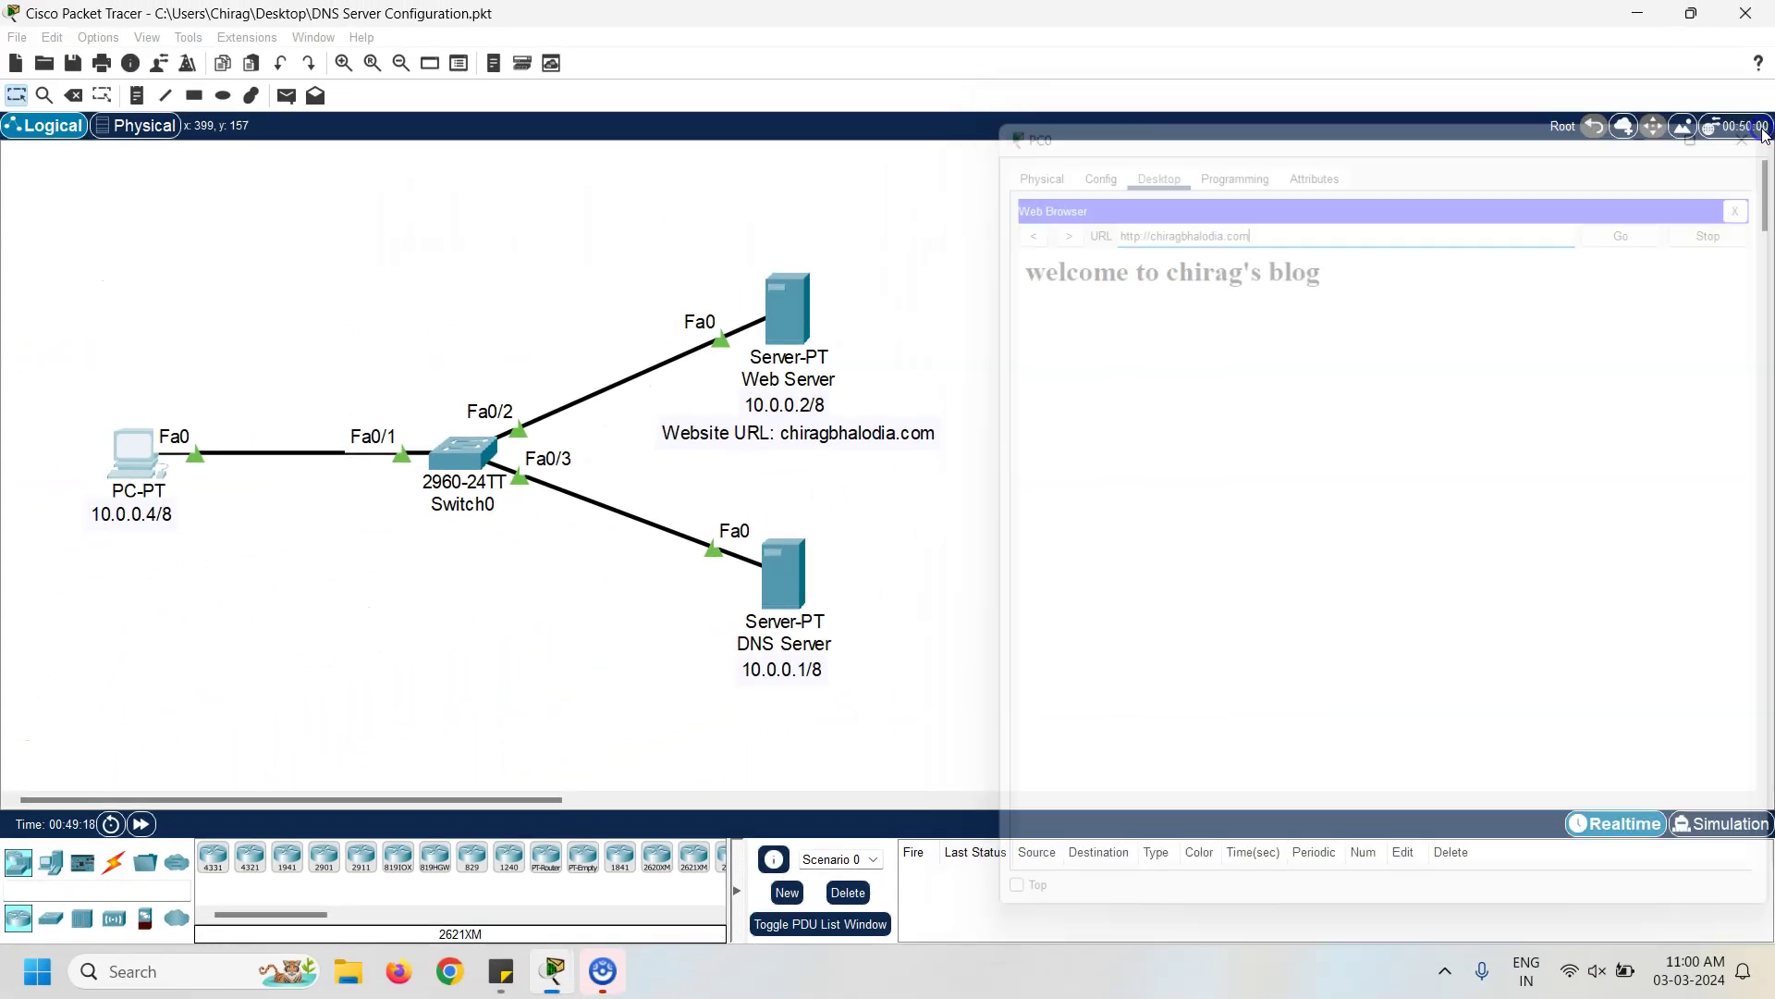
# Place a new PC1 below PC0 and auto-cable it to Switch0's Fa0/4
pyautogui.click(51, 862)
pyautogui.moveTo(212, 858); pyautogui.dragTo(139, 646)
pyautogui.click(114, 862)
pyautogui.click(212, 857)
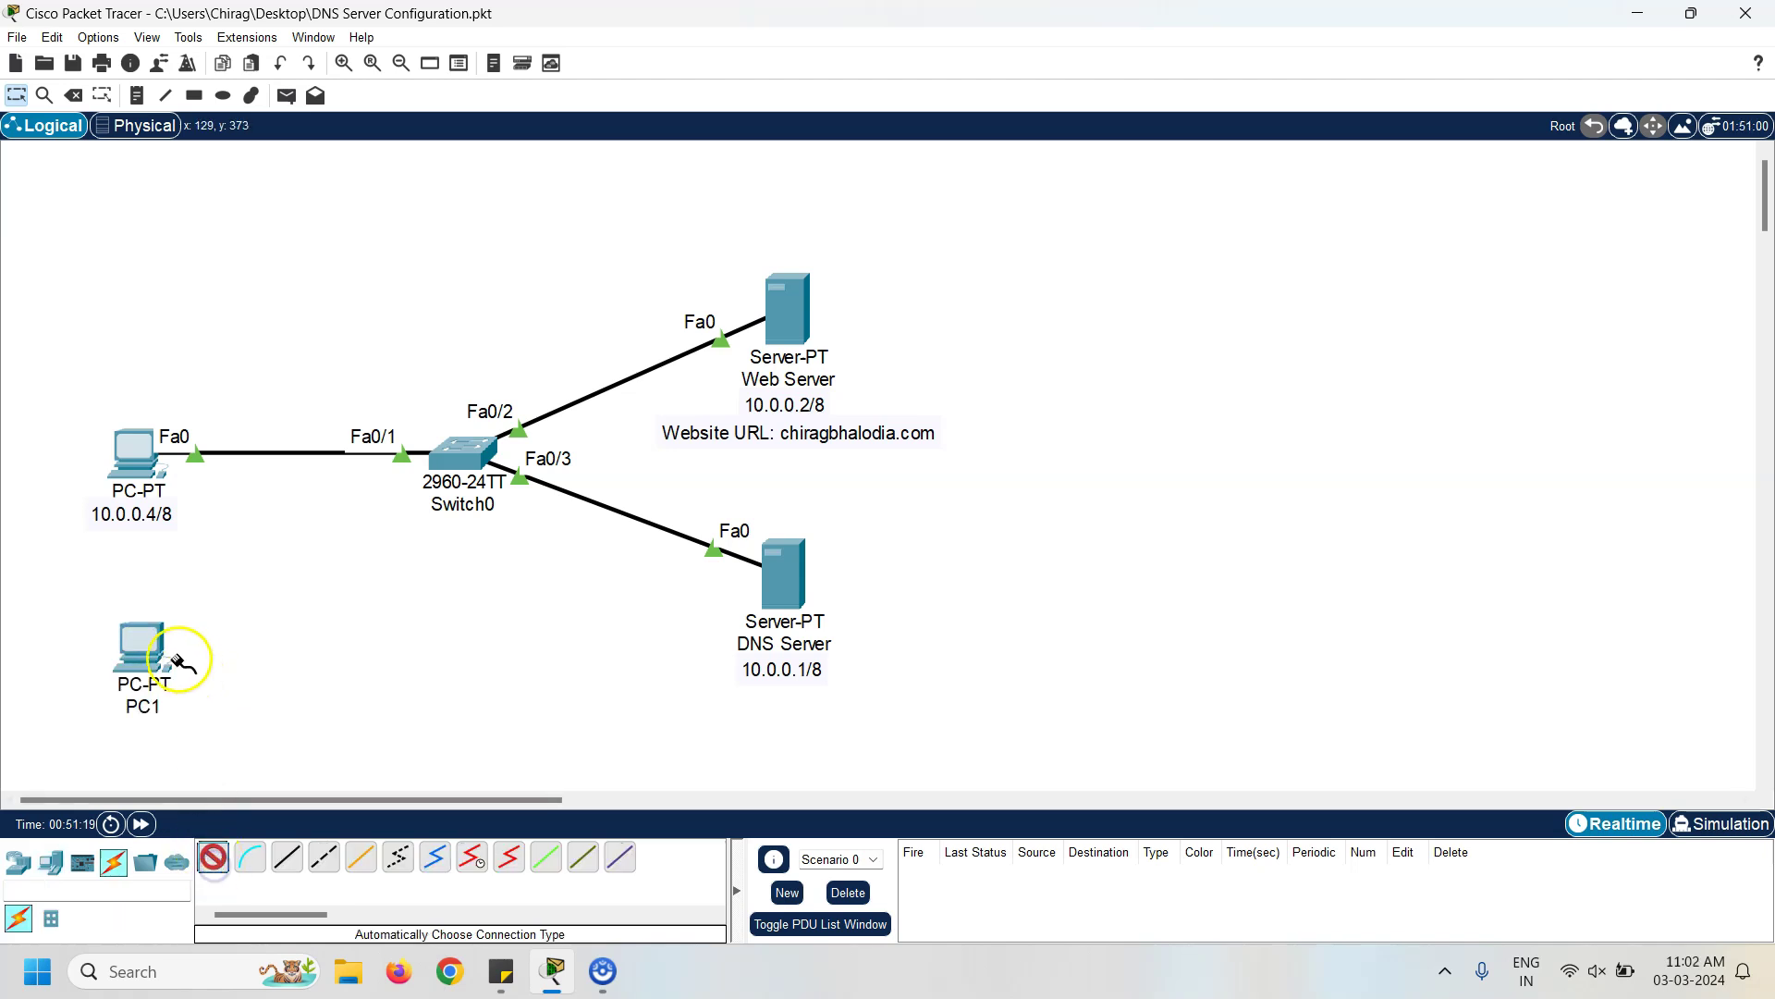
pyautogui.click(140, 645)
pyautogui.click(451, 459)
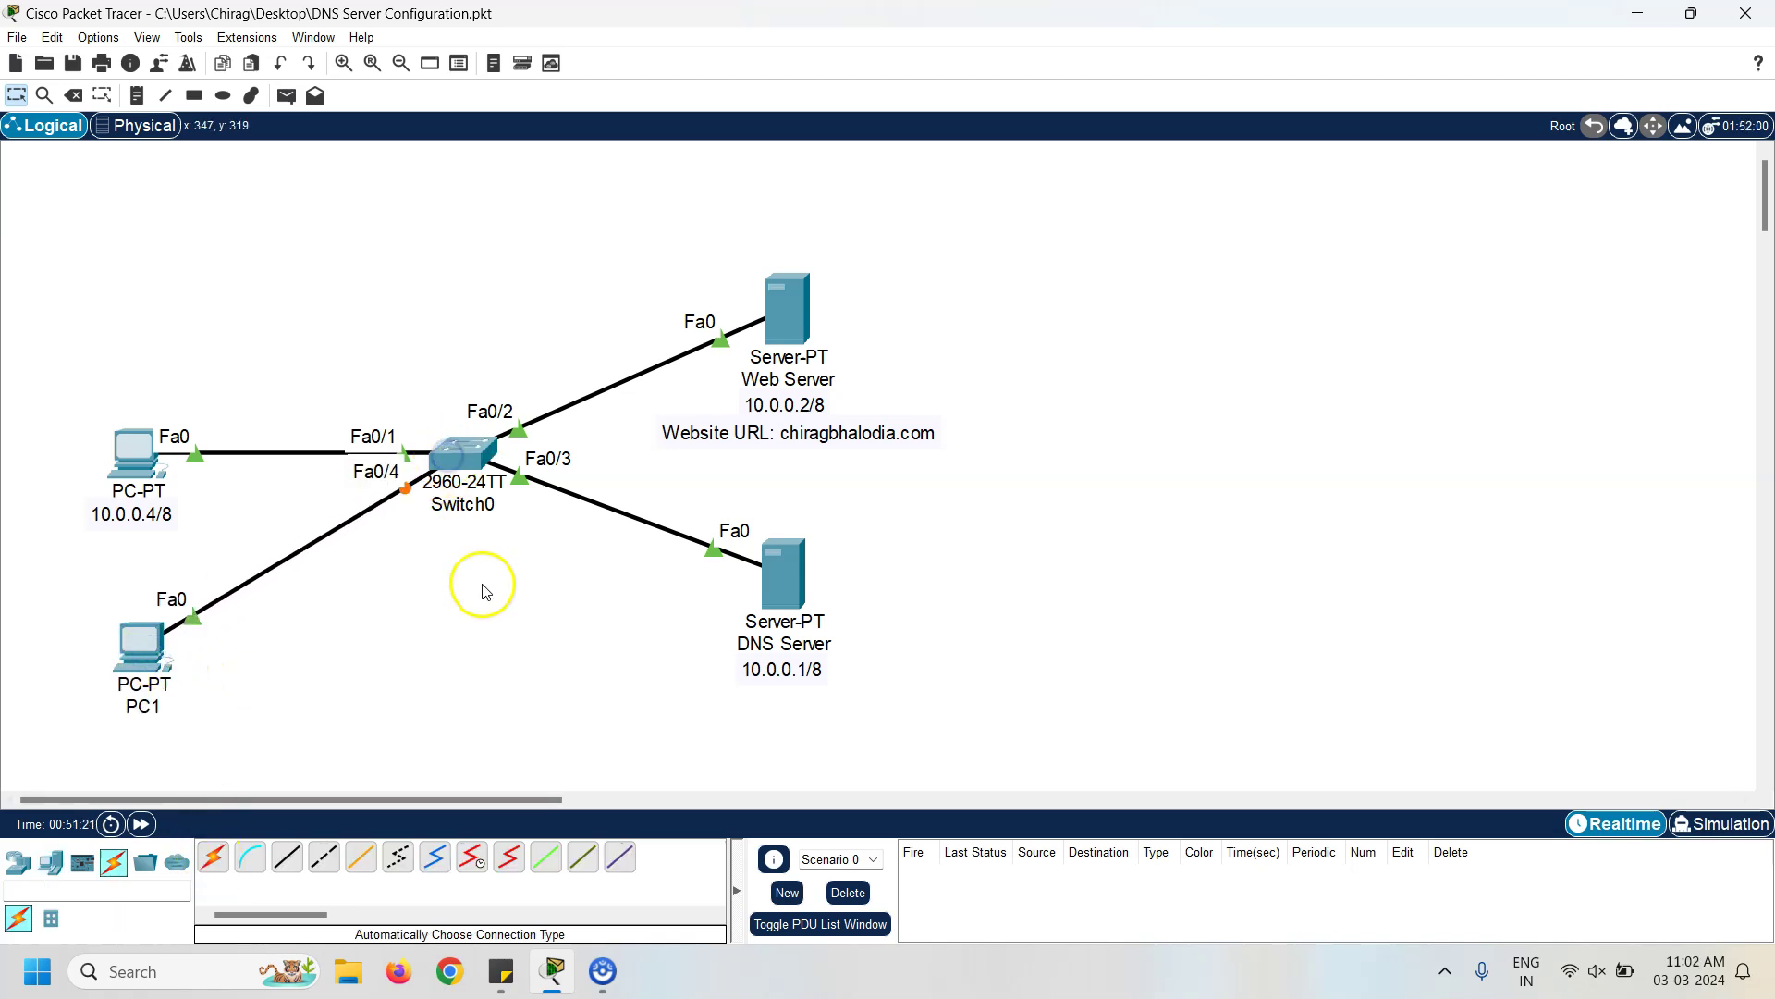
# Add a note reading 10.0.0.5/8 beneath PC1
pyautogui.click(137, 96)
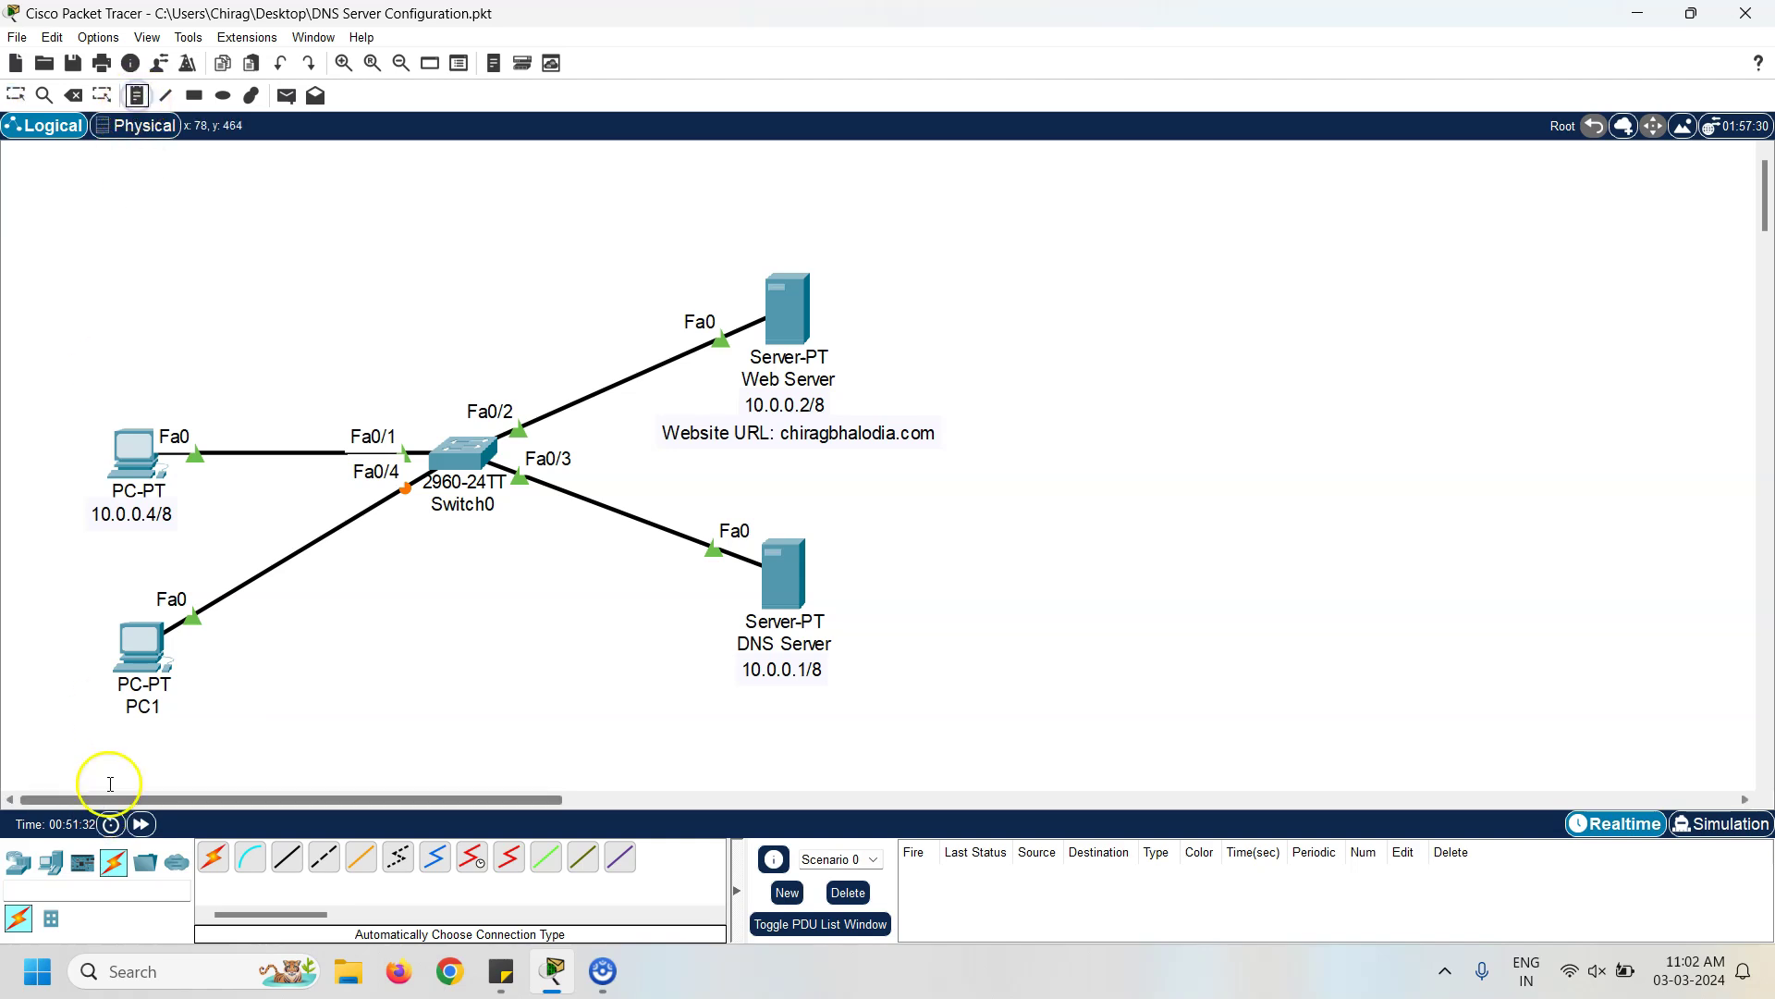
pyautogui.click(95, 733)
pyautogui.write('10.0.0.5/8')
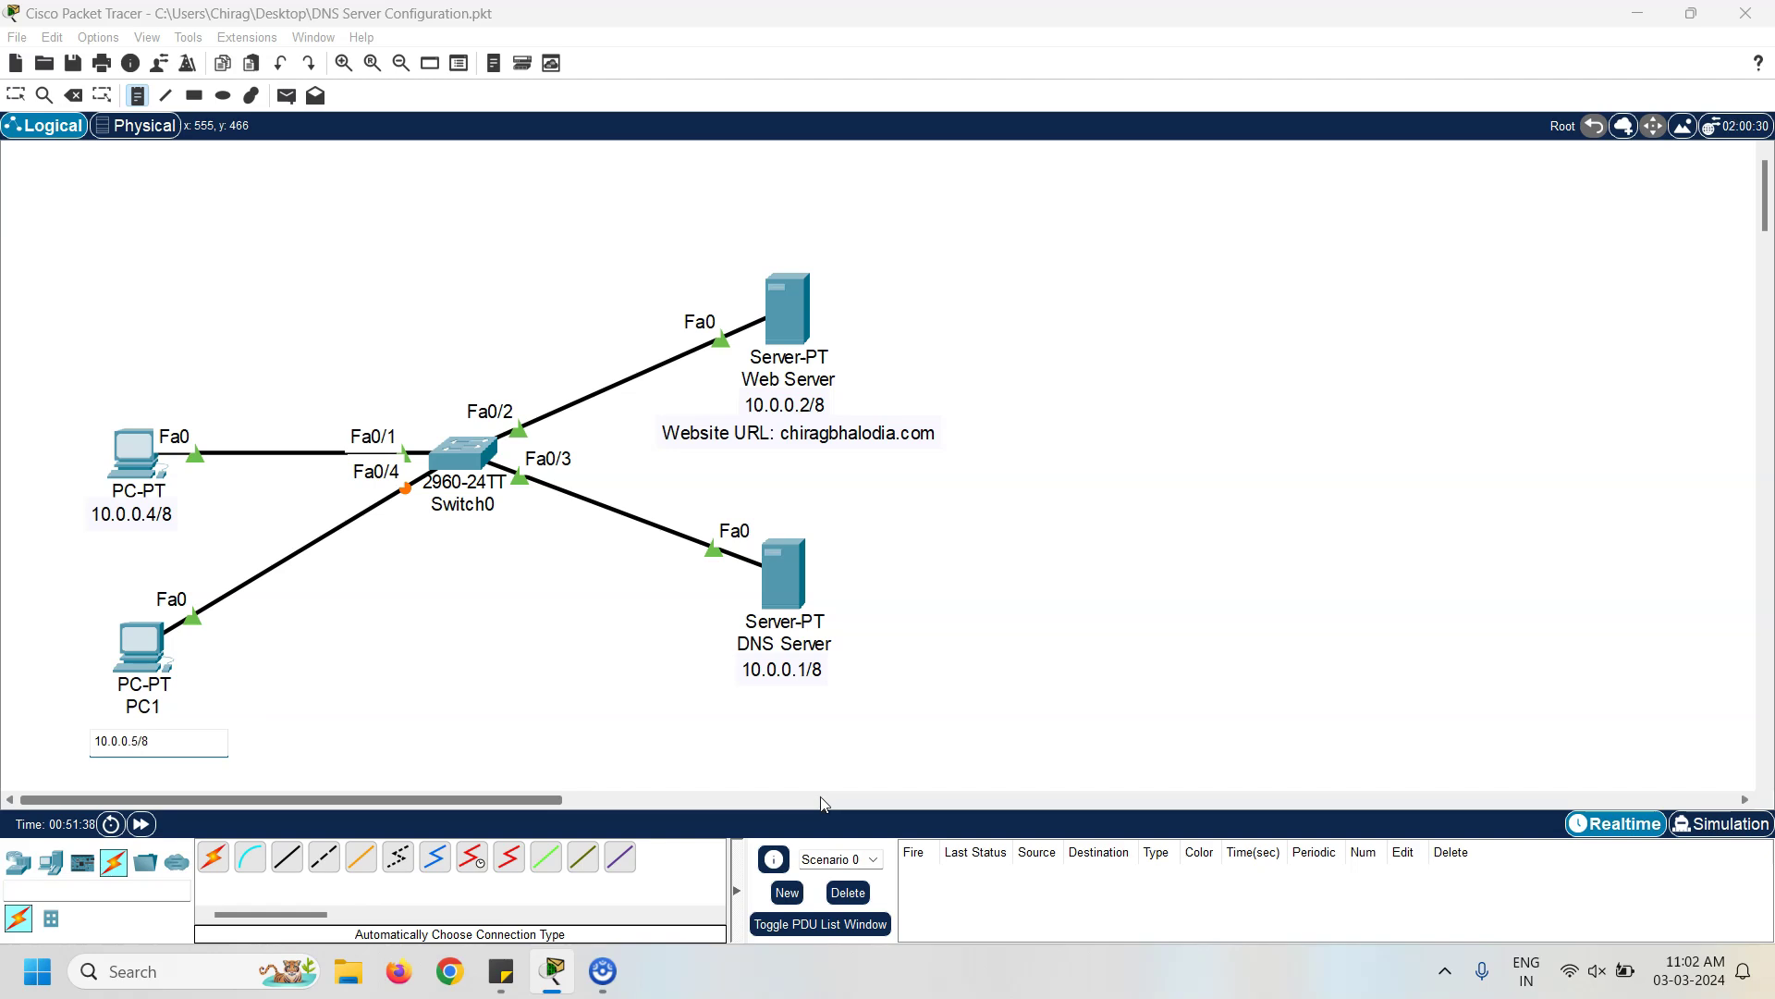
pyautogui.click(200, 715)
pyautogui.click(123, 735)
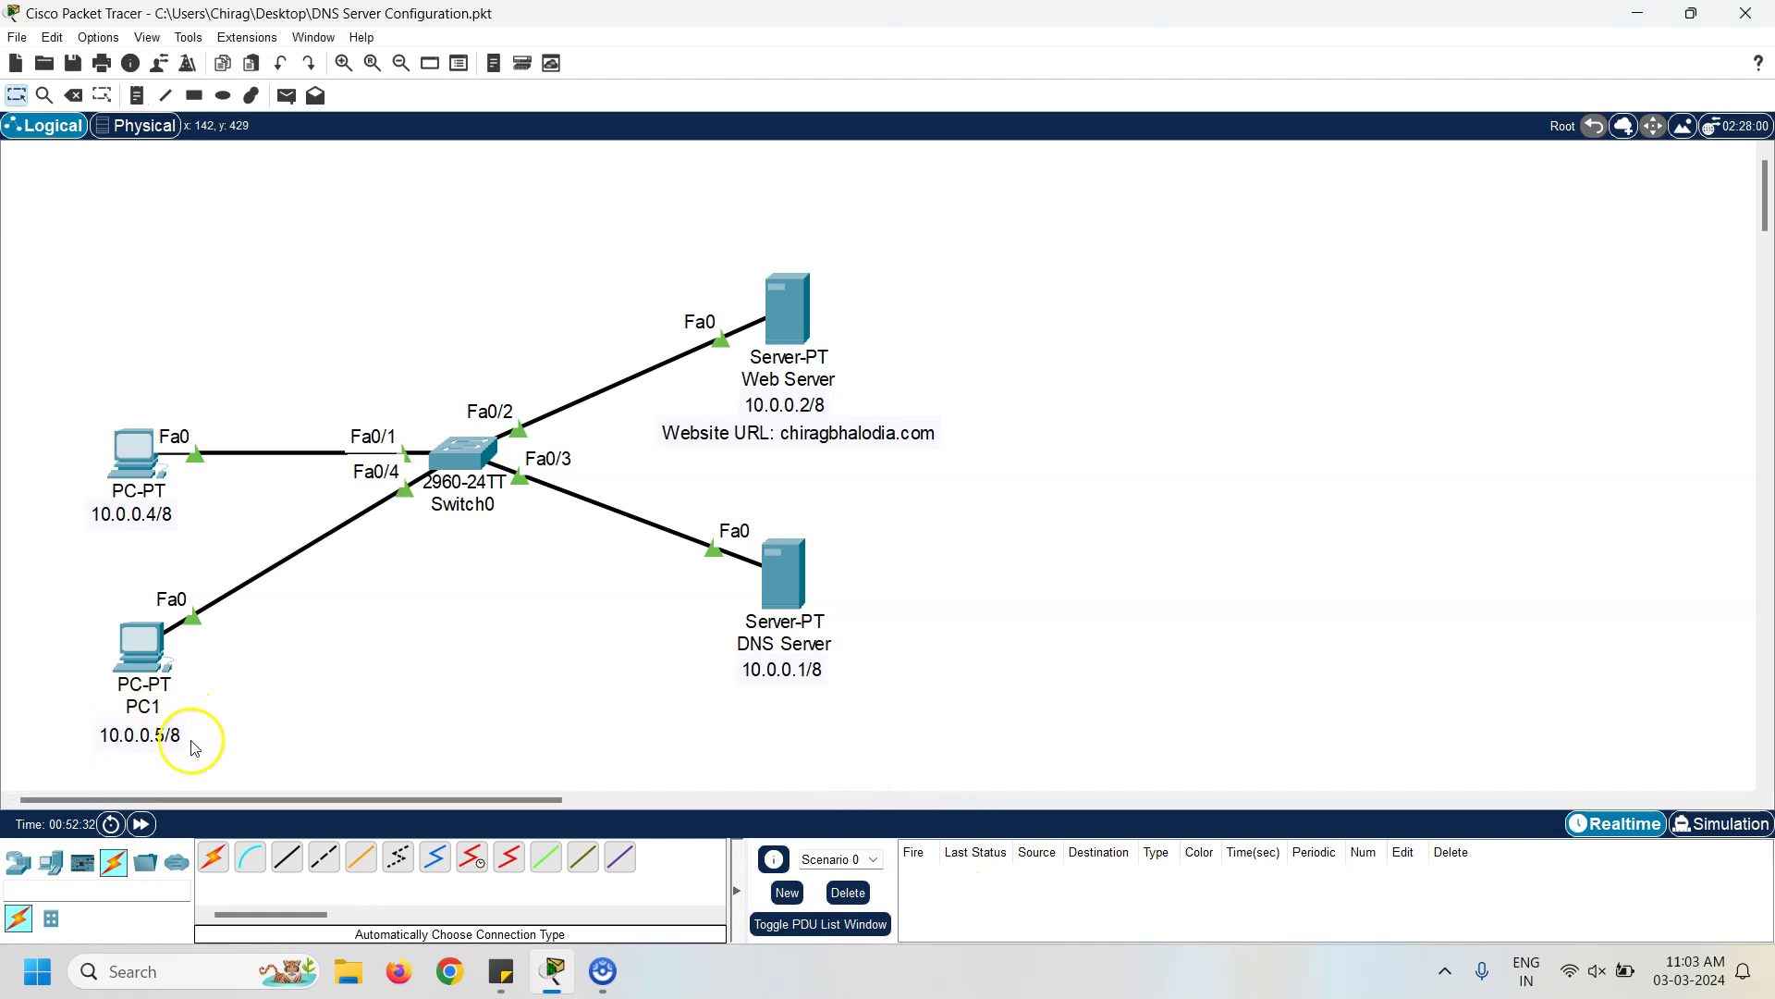
# Give PC1 the static IPv4 address 10.0.0.5 with subnet mask 255.0.0.0
pyautogui.click(143, 645)
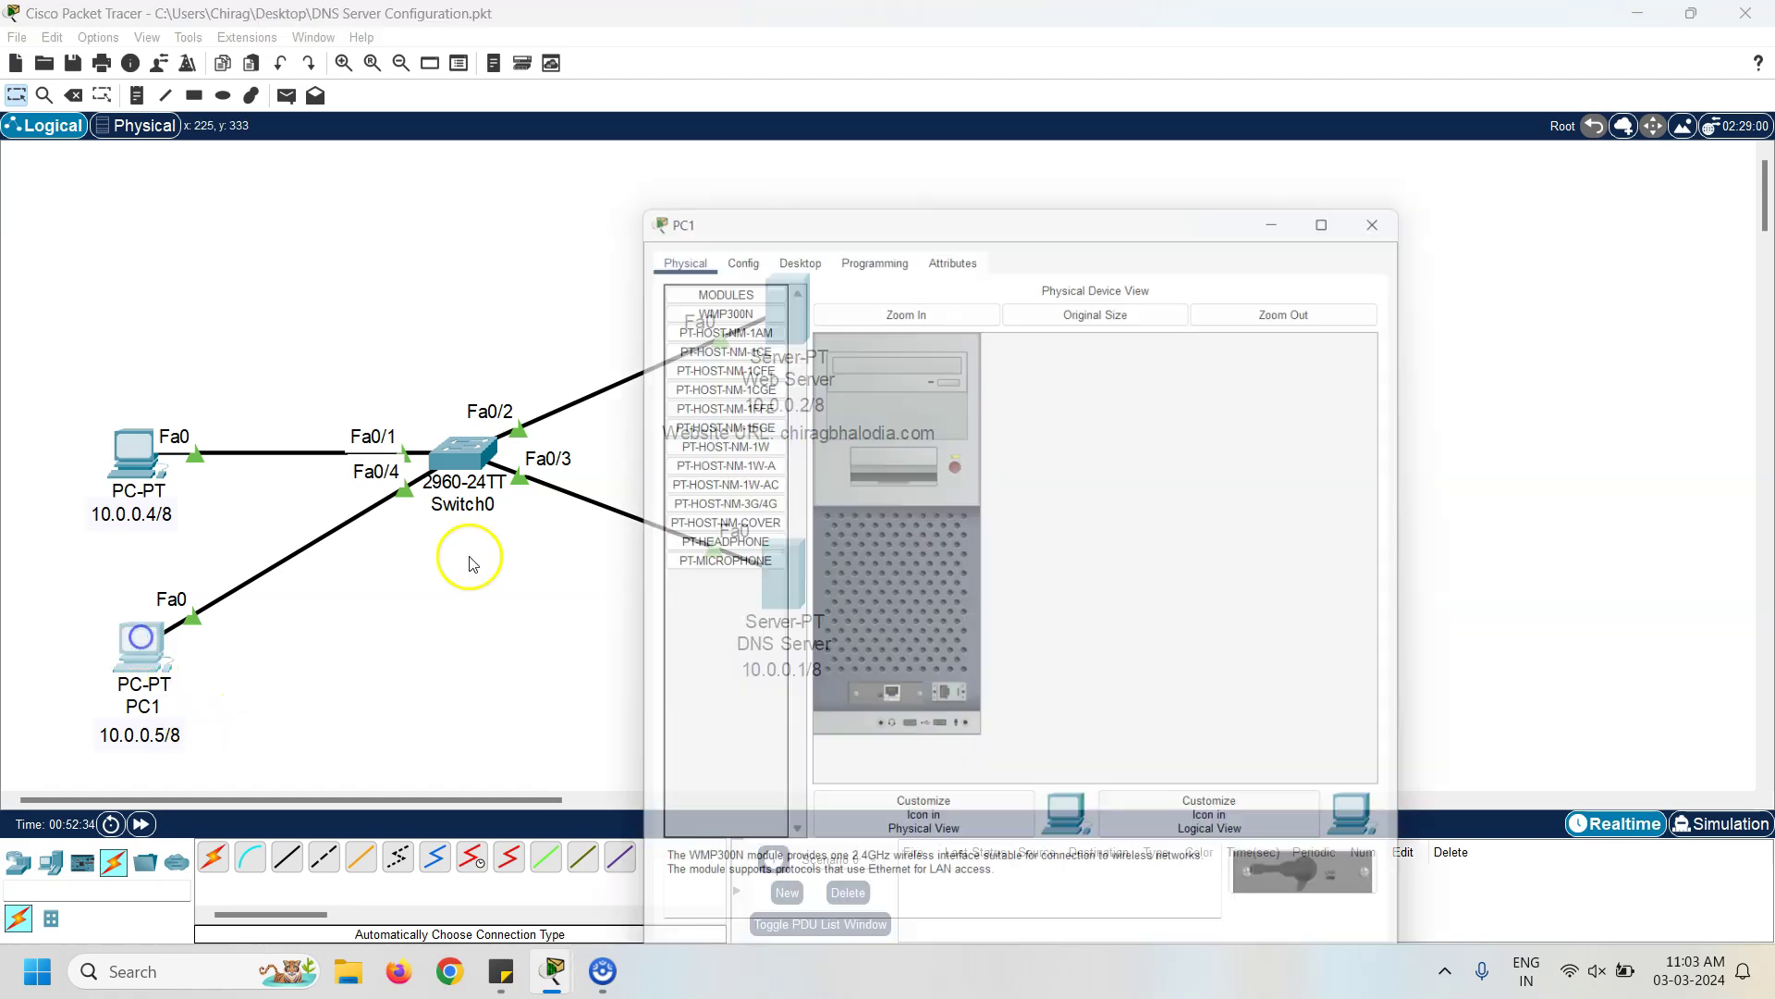
pyautogui.moveTo(998, 127); pyautogui.dragTo(1307, 123)
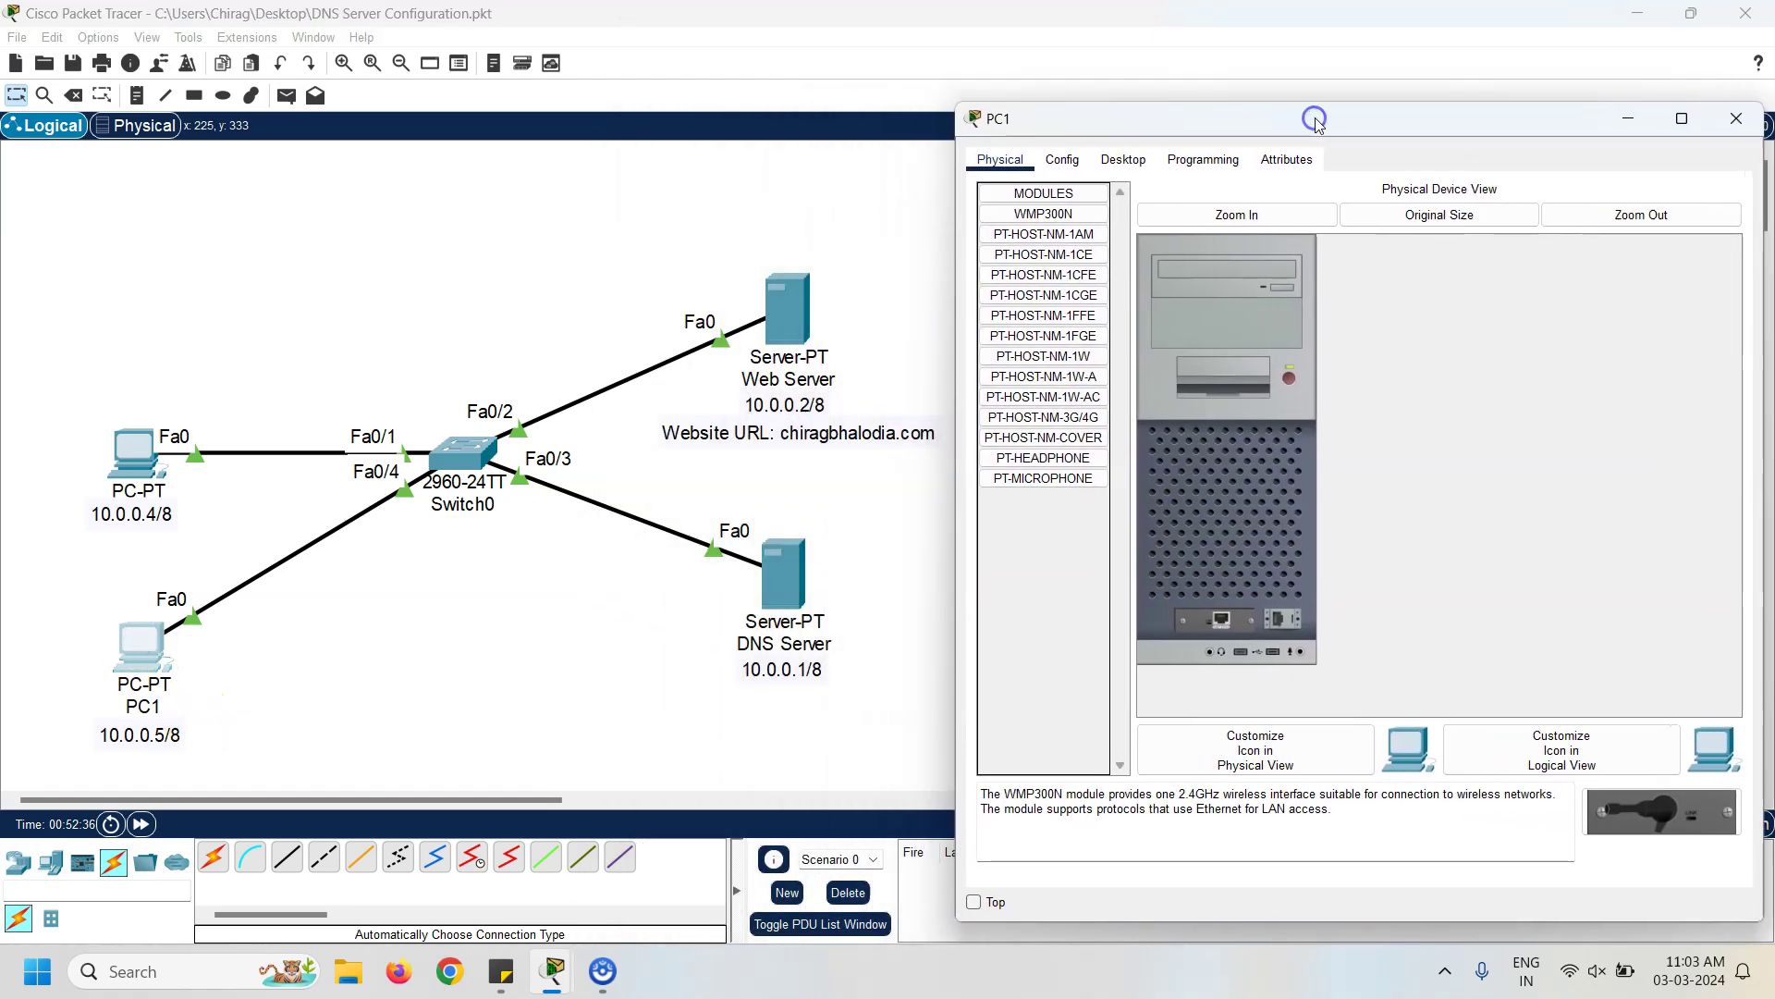
pyautogui.click(1114, 159)
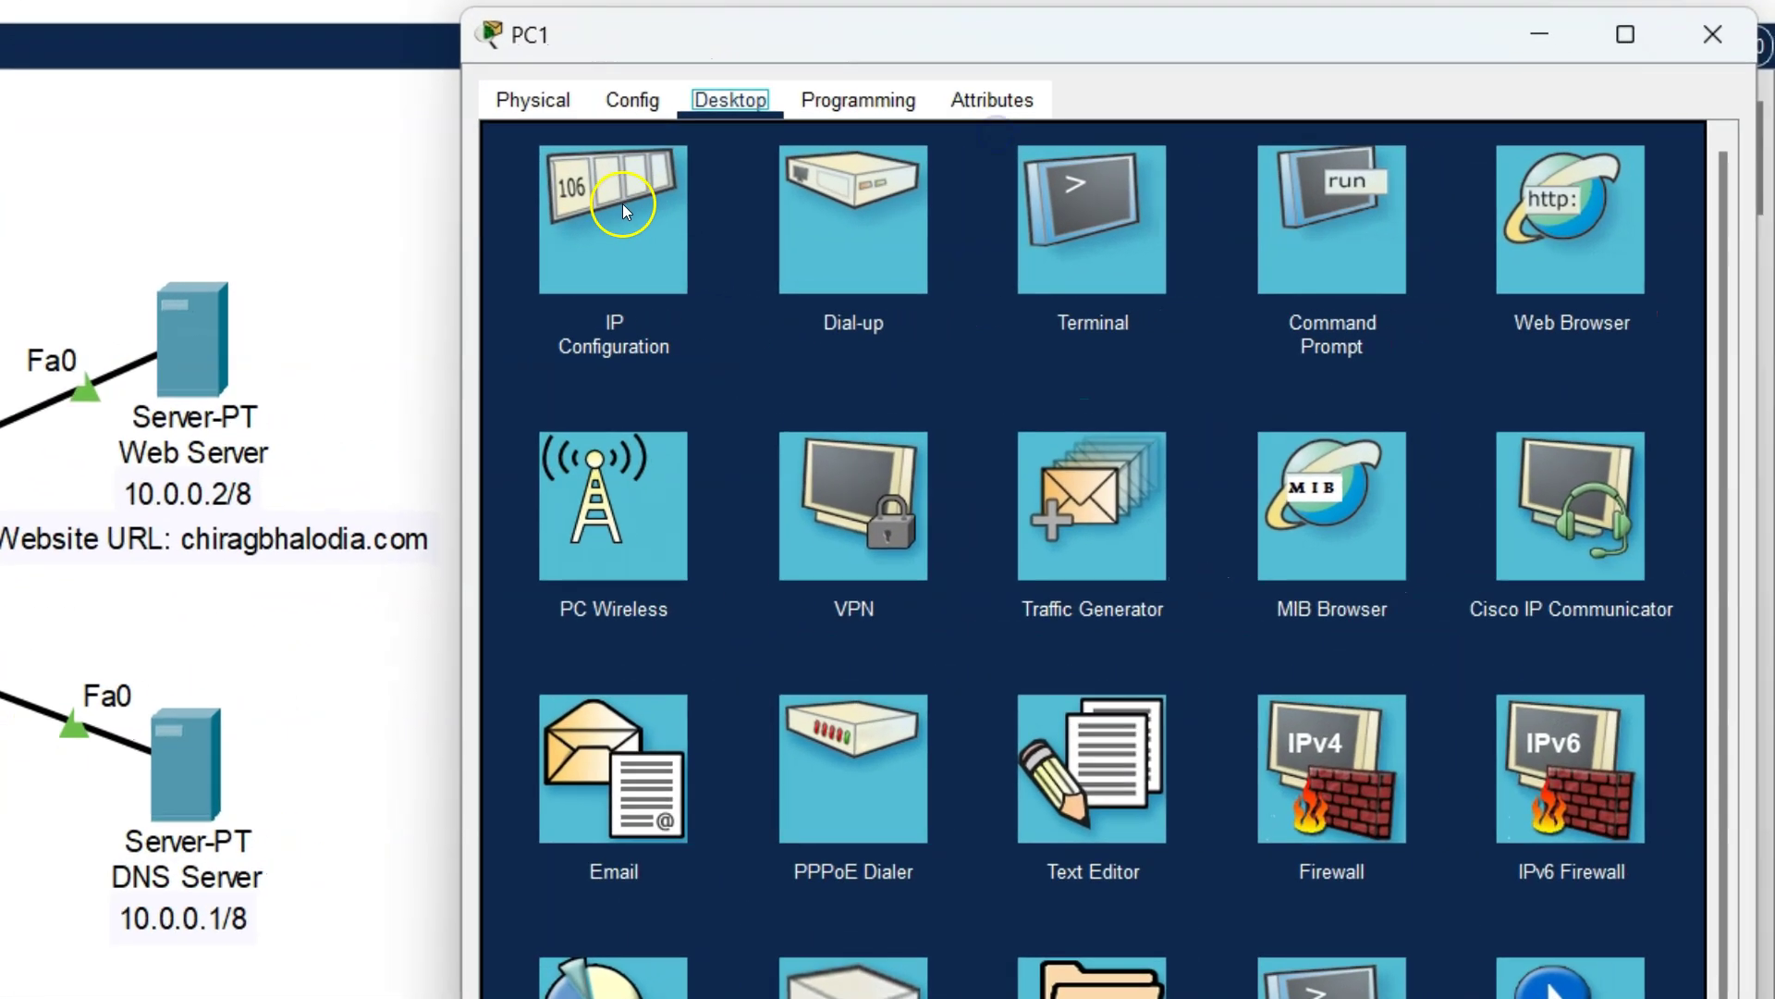
pyautogui.click(624, 203)
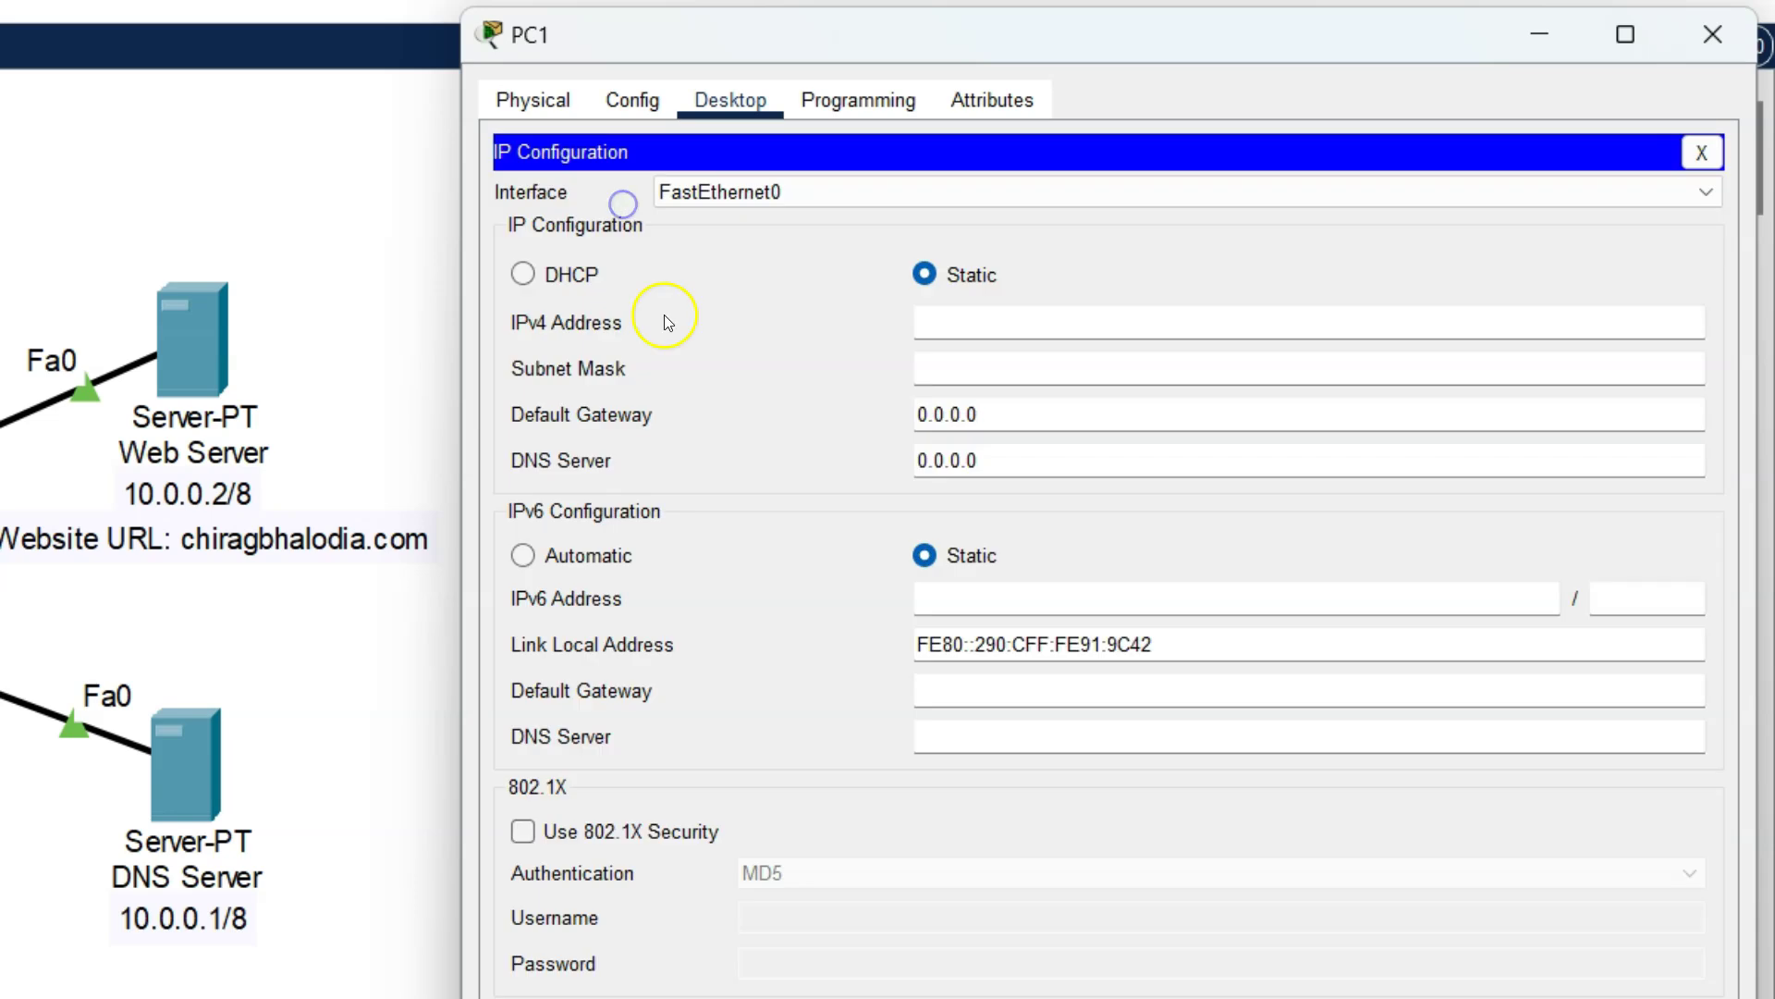
pyautogui.click(957, 325)
pyautogui.write('10')
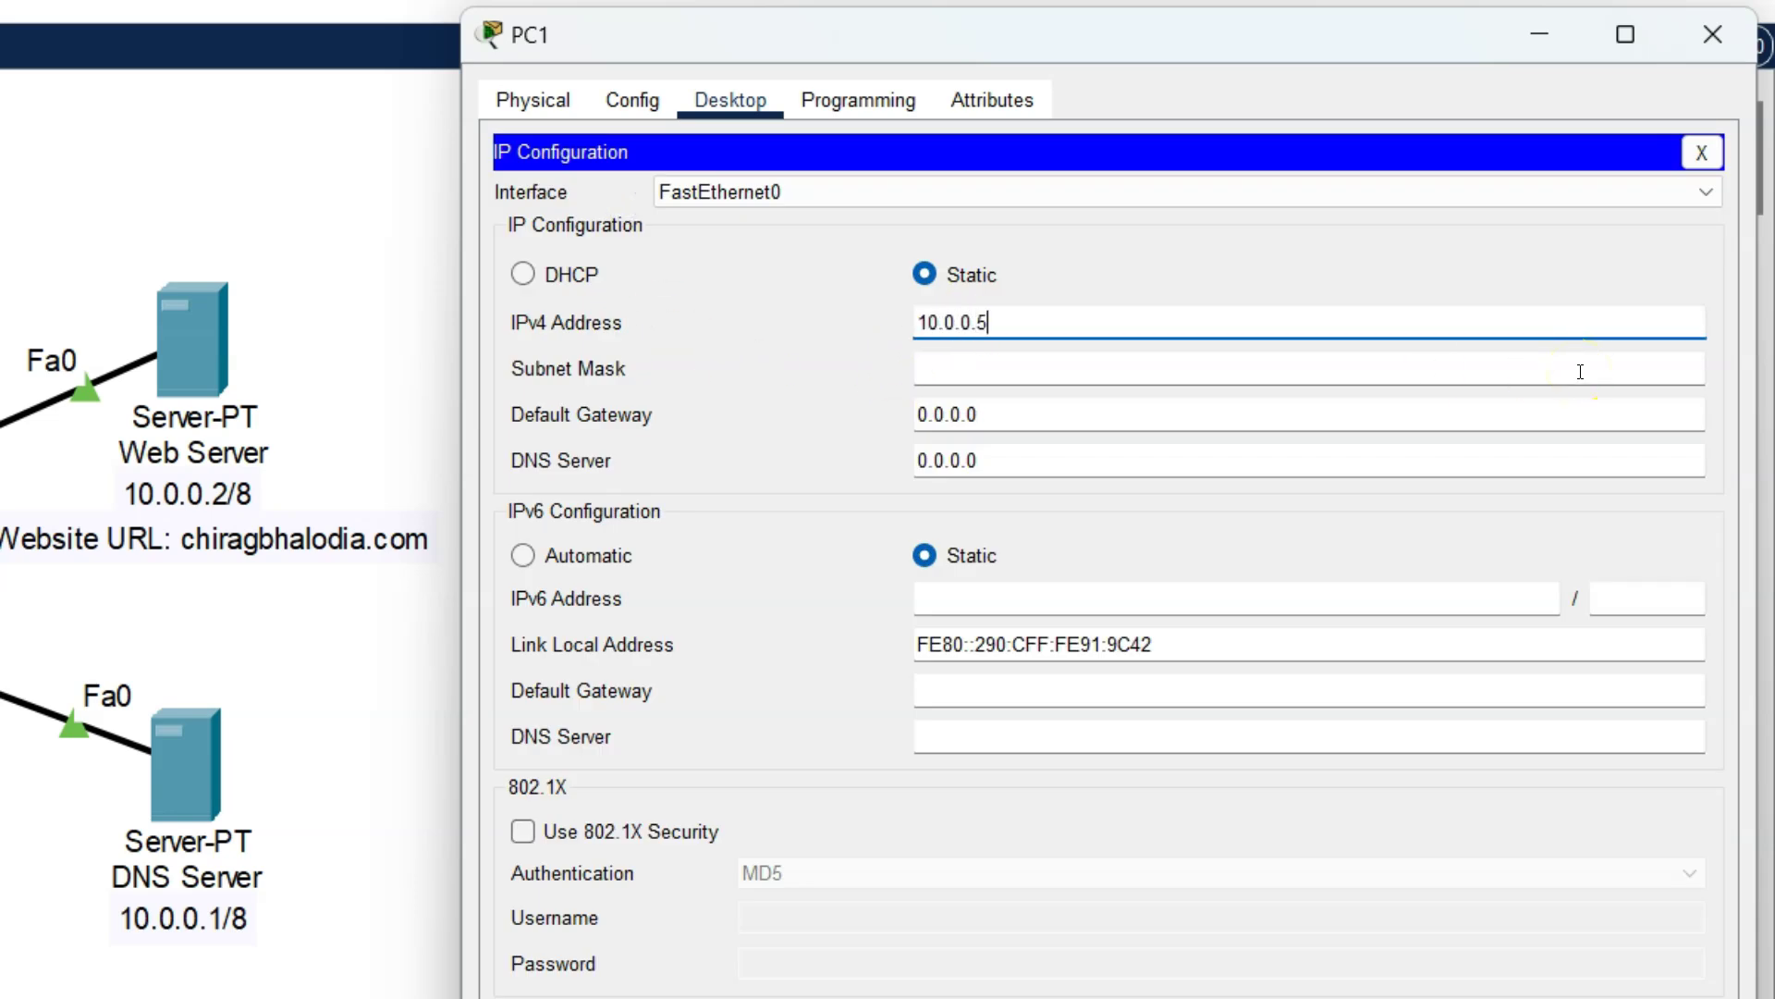
pyautogui.write('.0.0.5')
pyautogui.click(1581, 370)
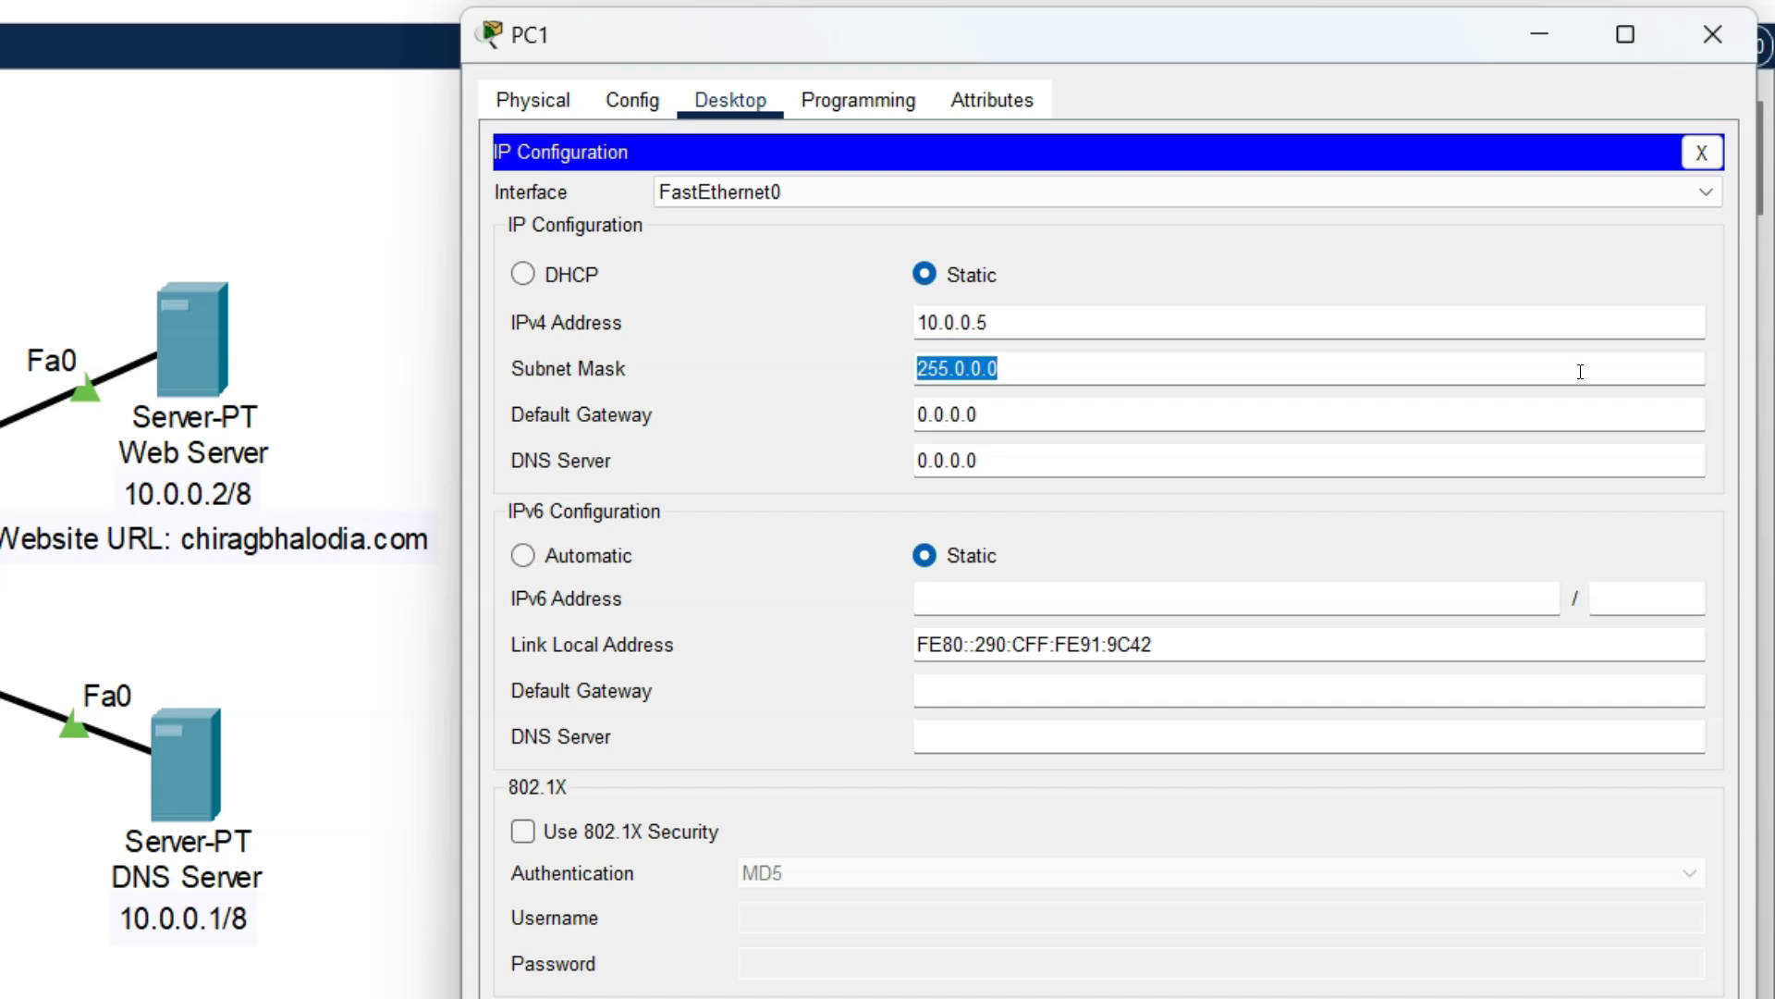
pyautogui.click(1321, 411)
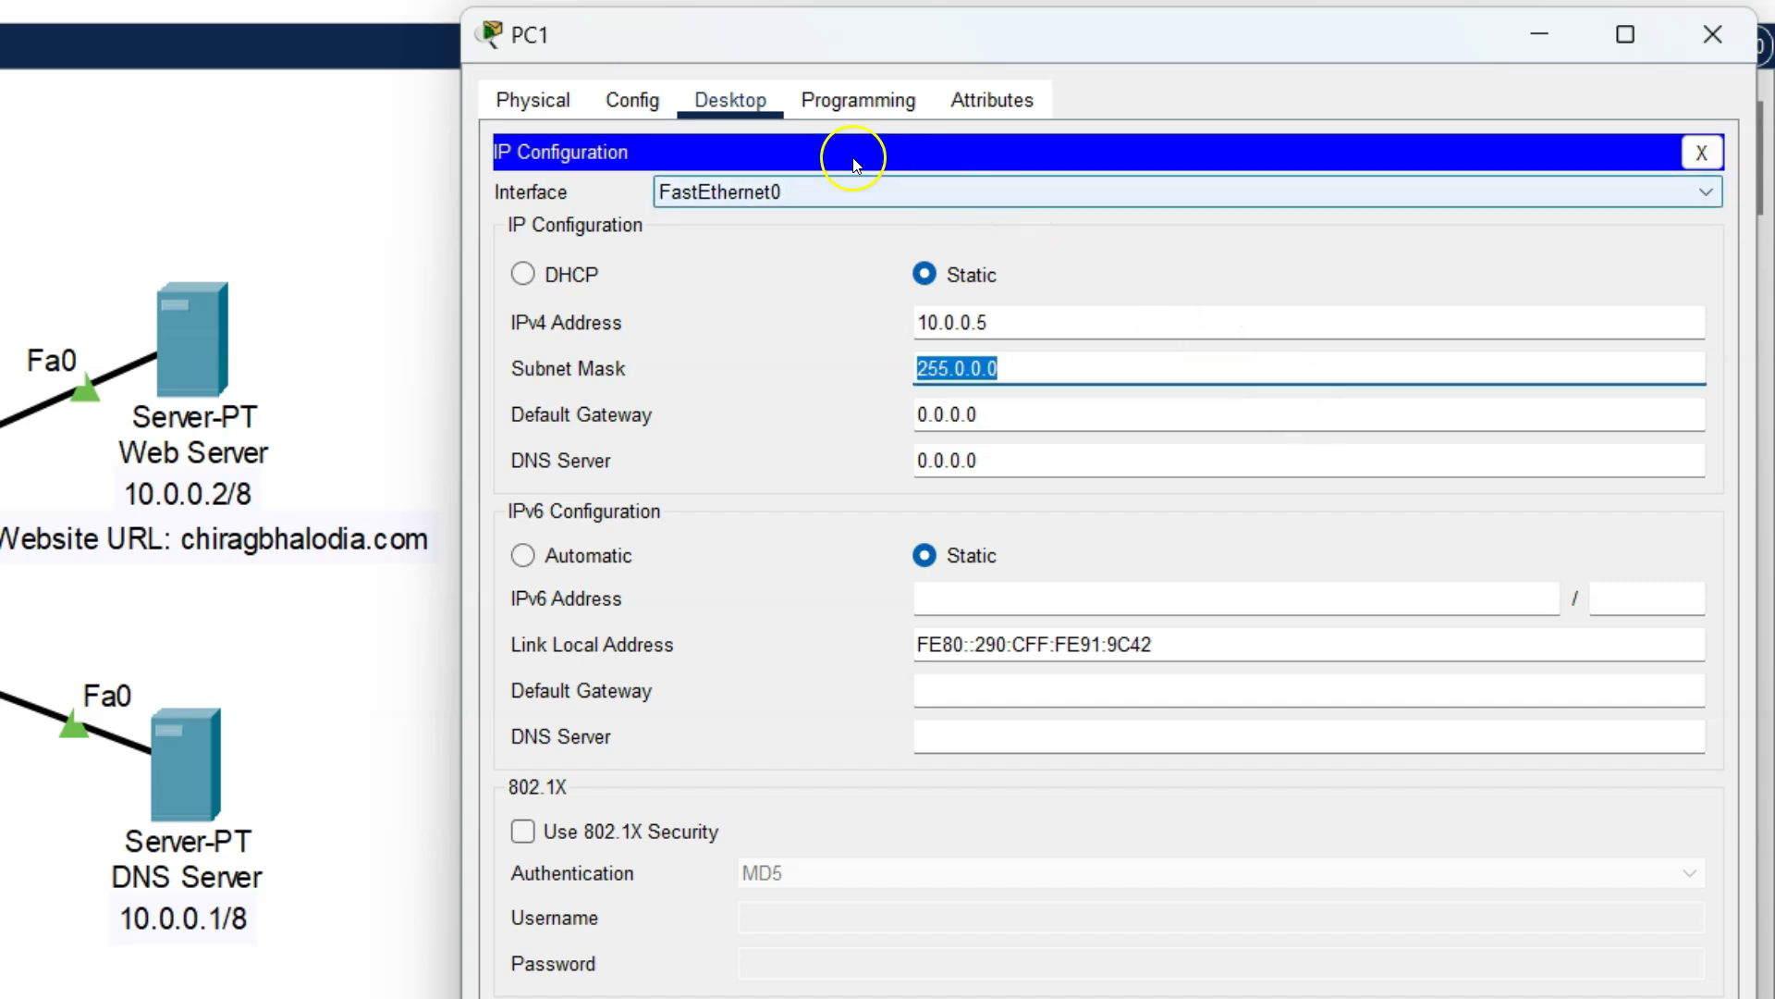
# Change PC1's display name to 'admin' and close its window
pyautogui.click(638, 97)
pyautogui.doubleClick(1038, 234)
pyautogui.write('admin')
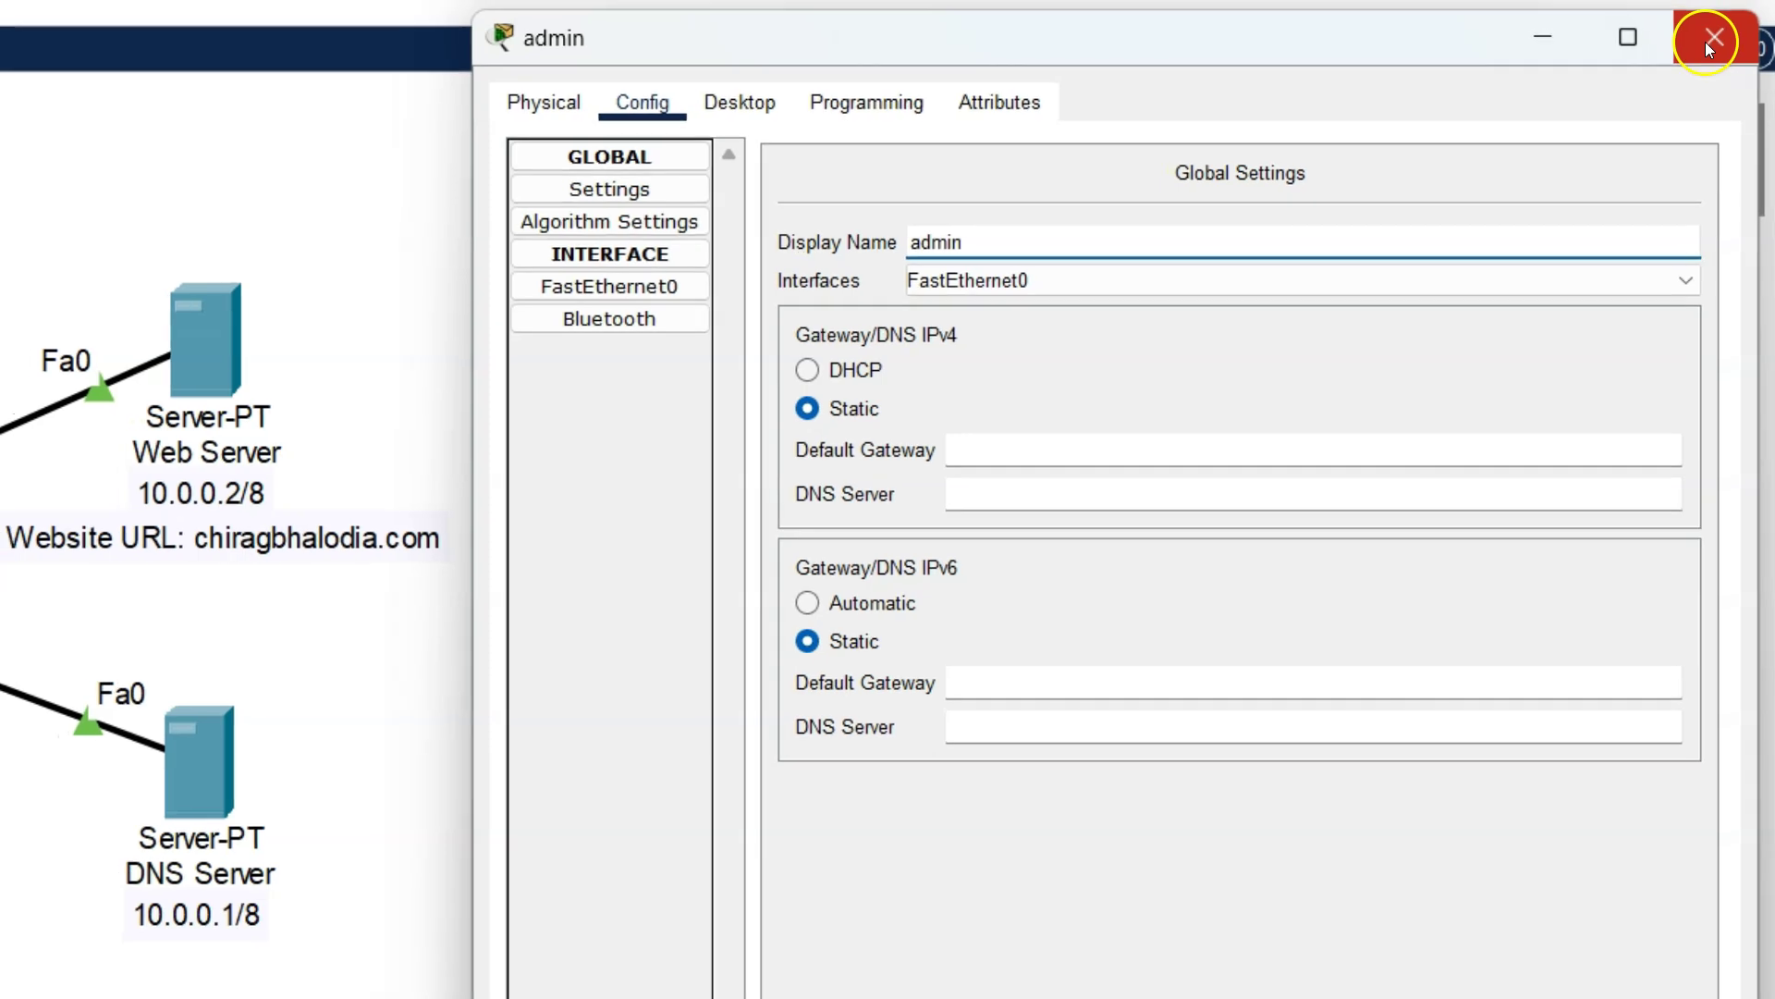
pyautogui.click(1711, 37)
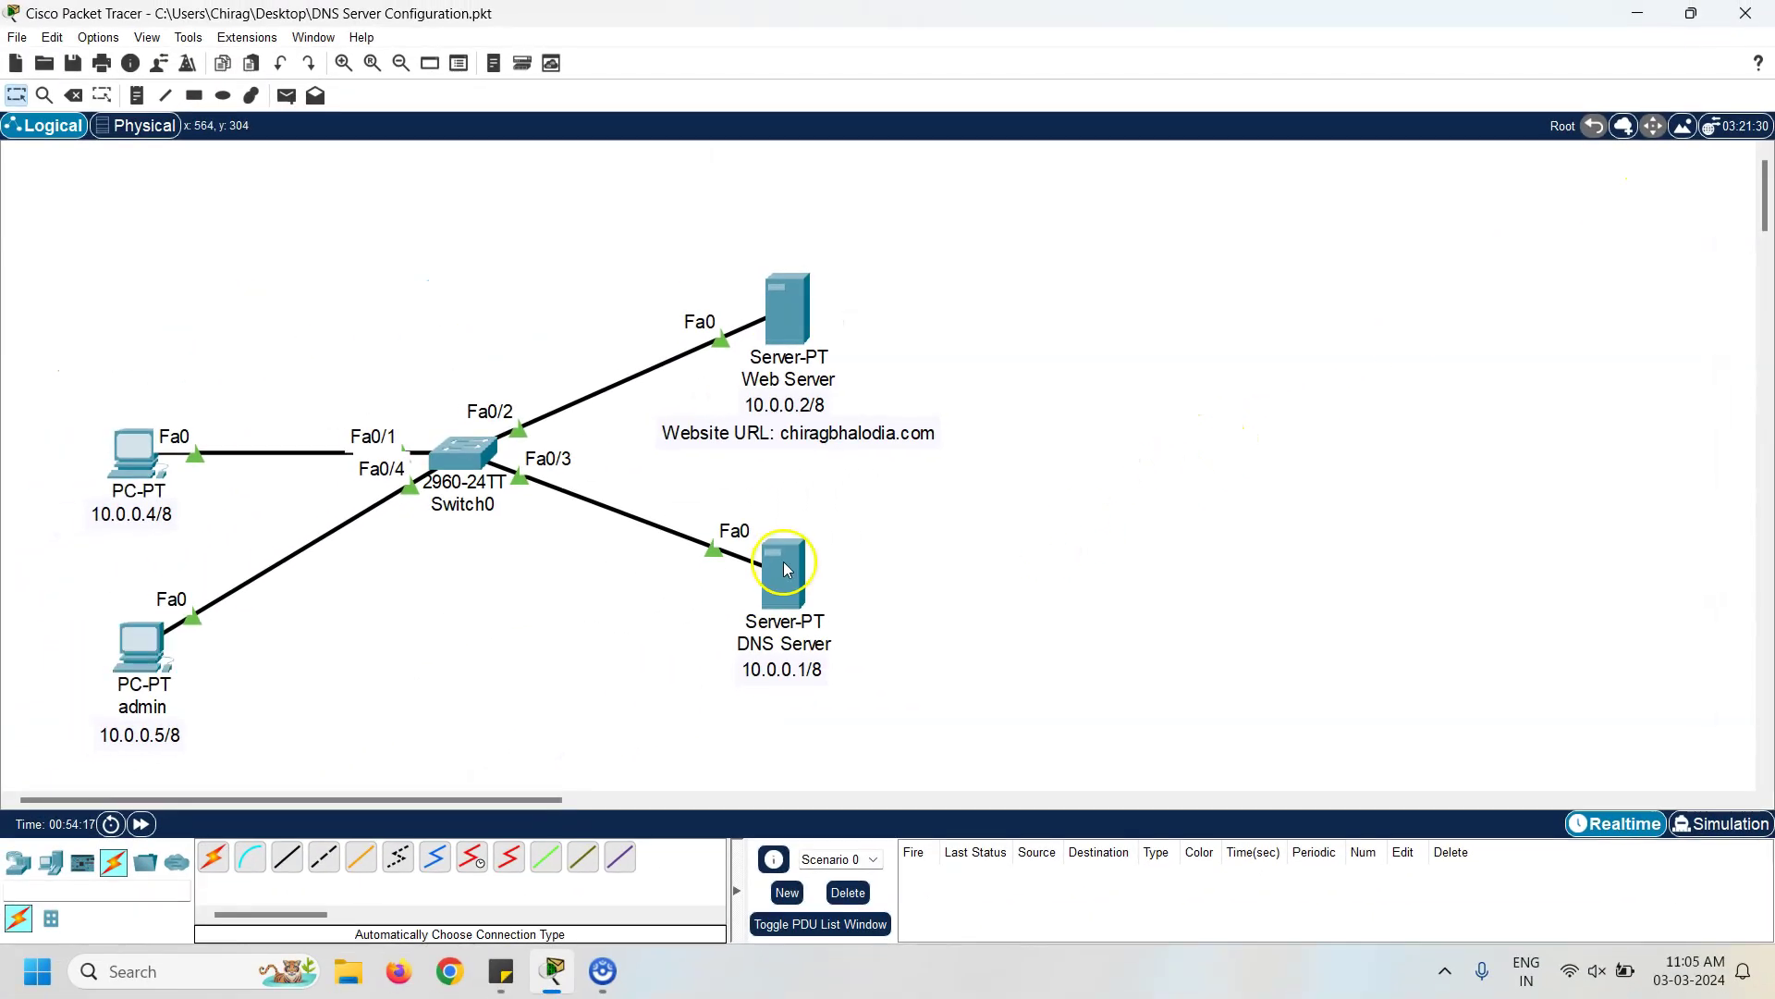
# On the DNS Server, add an A Record named 'admin' pointing to 10.0.0.5, then close the window
pyautogui.click(787, 568)
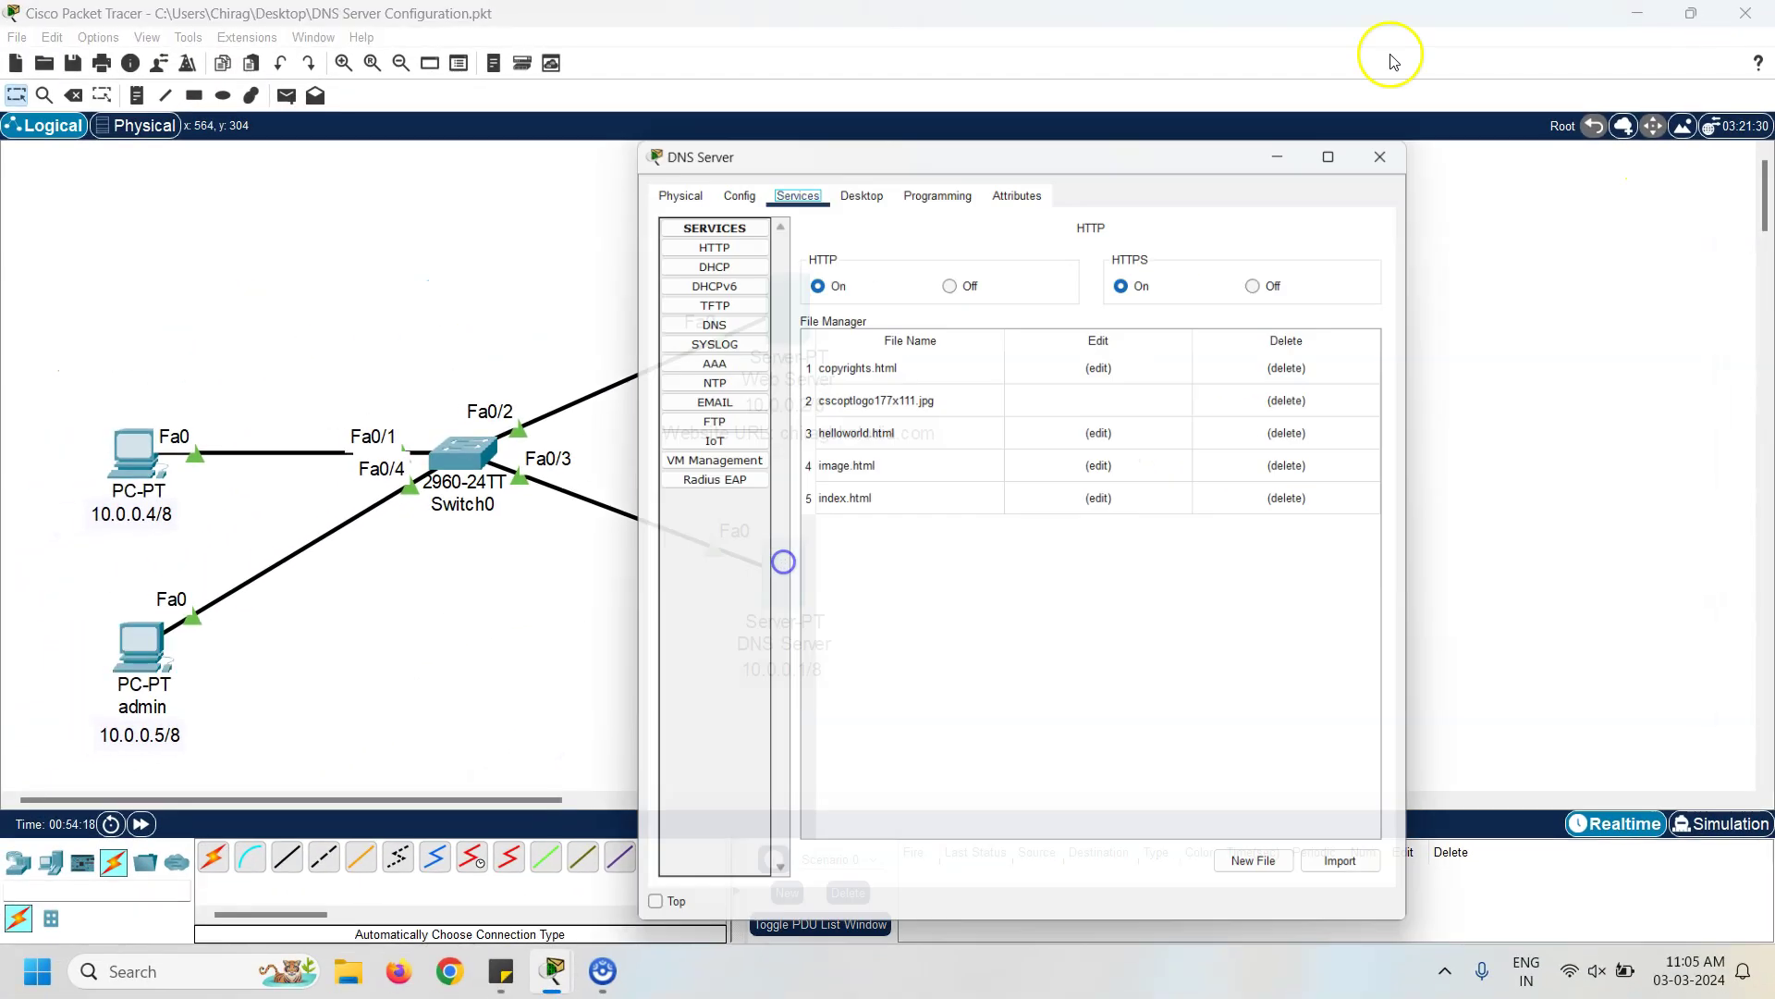
pyautogui.moveTo(1229, 147); pyautogui.dragTo(1581, 95)
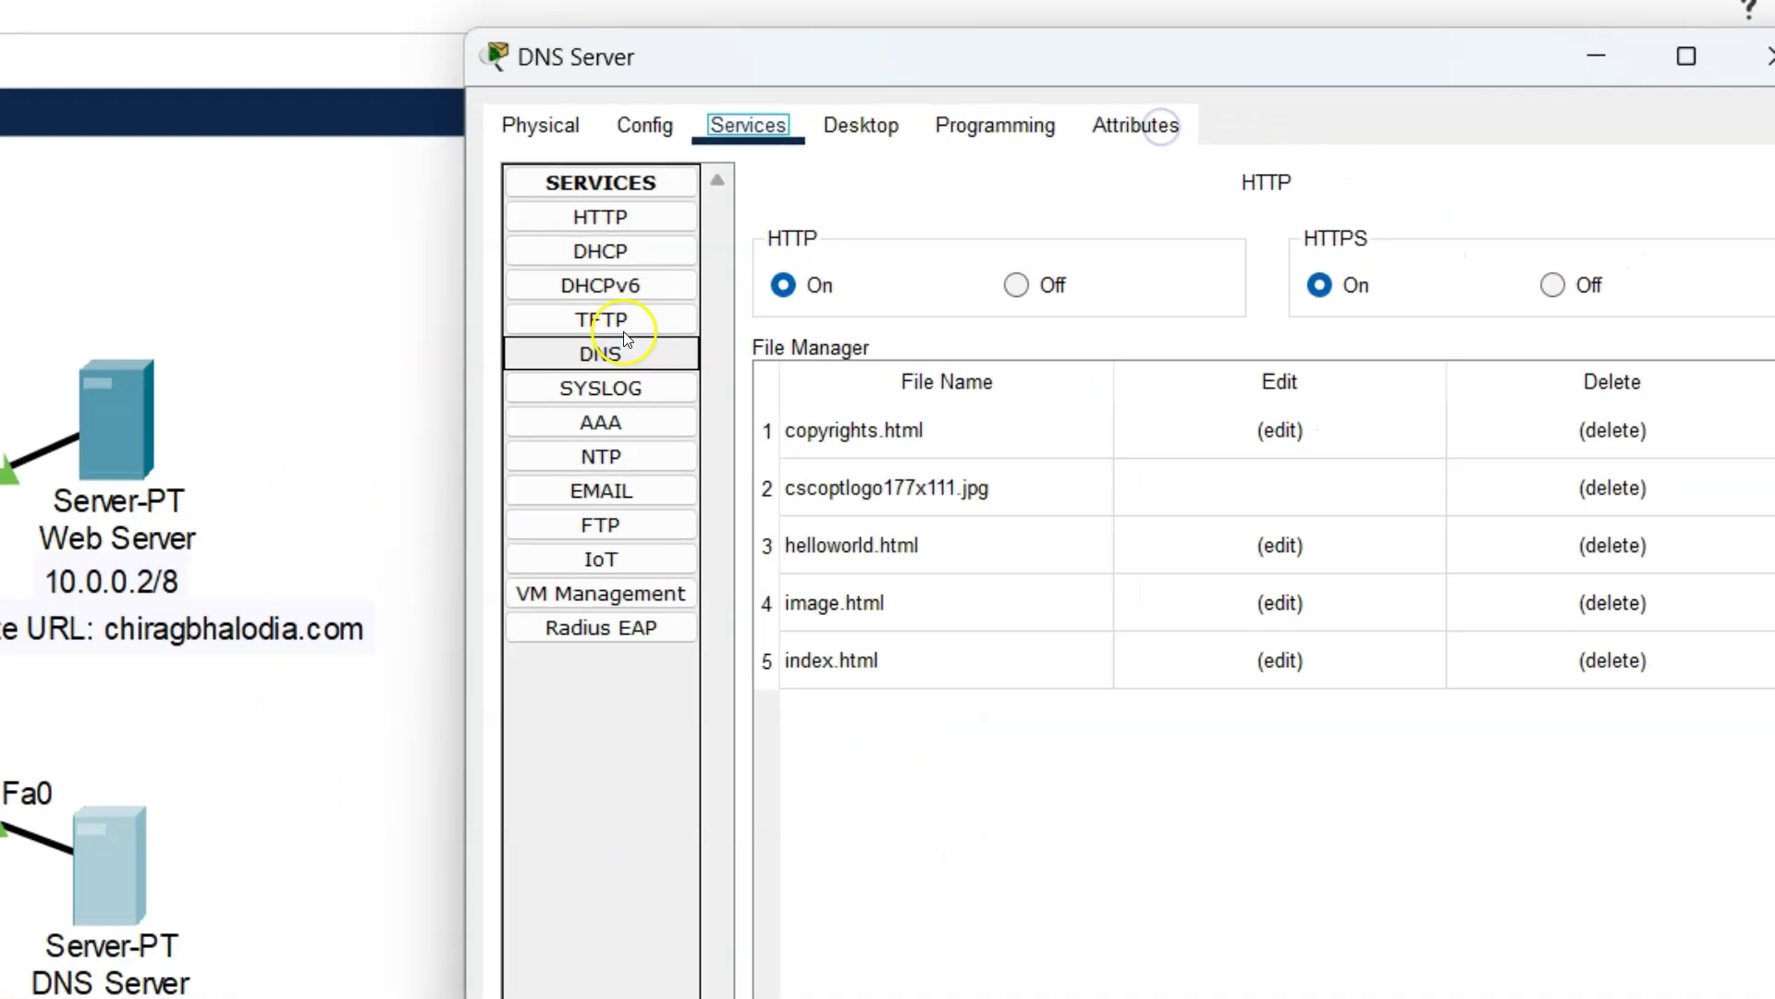
pyautogui.click(1089, 268)
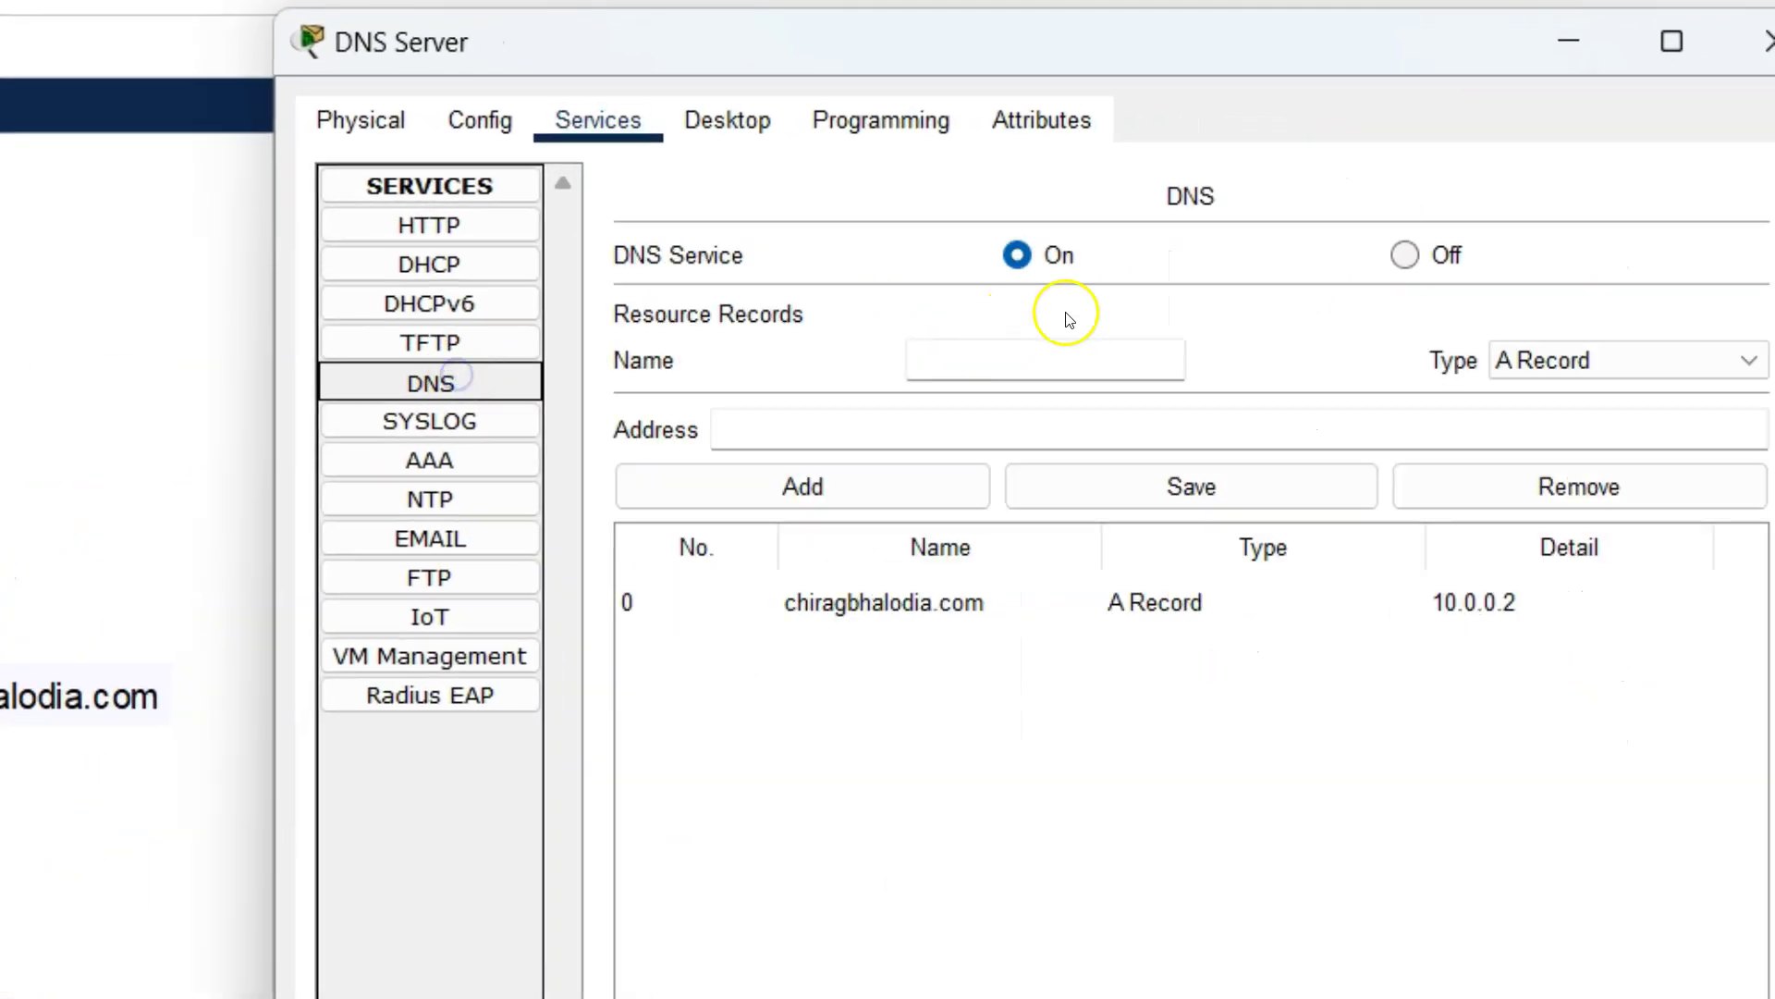
pyautogui.click(1073, 361)
pyautogui.write('admin')
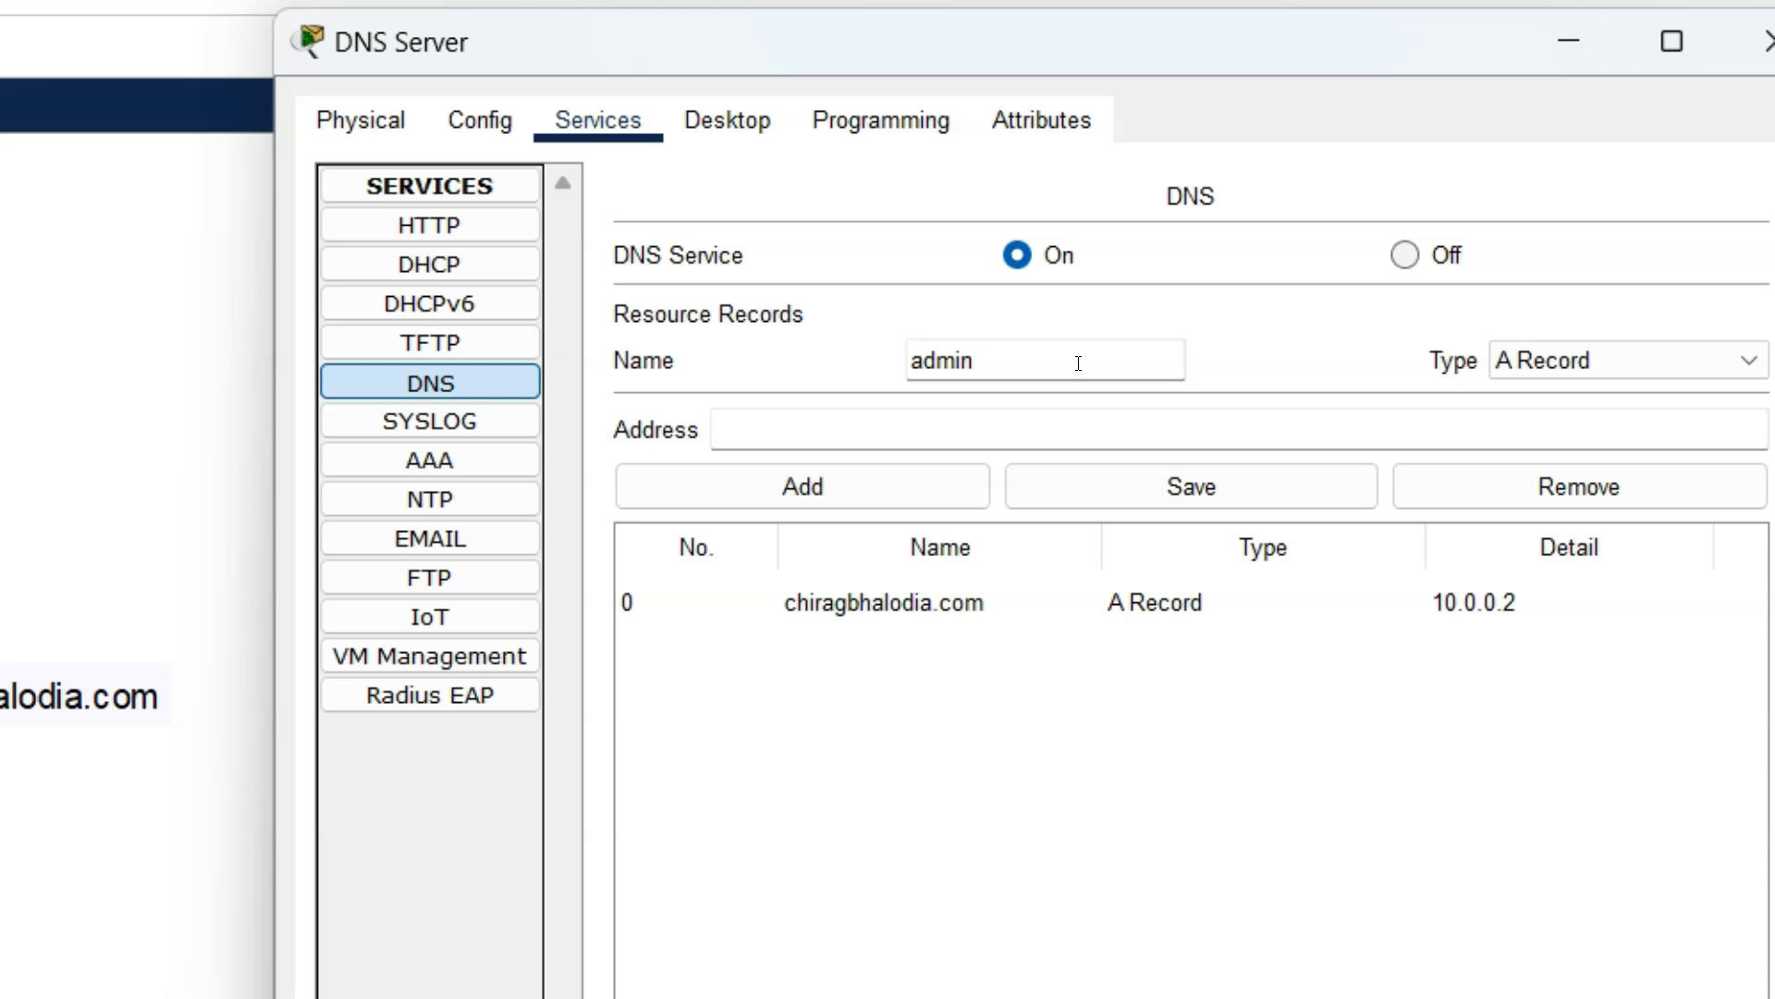
pyautogui.click(905, 425)
pyautogui.write('10.0.0.5')
pyautogui.click(897, 446)
pyautogui.click(895, 477)
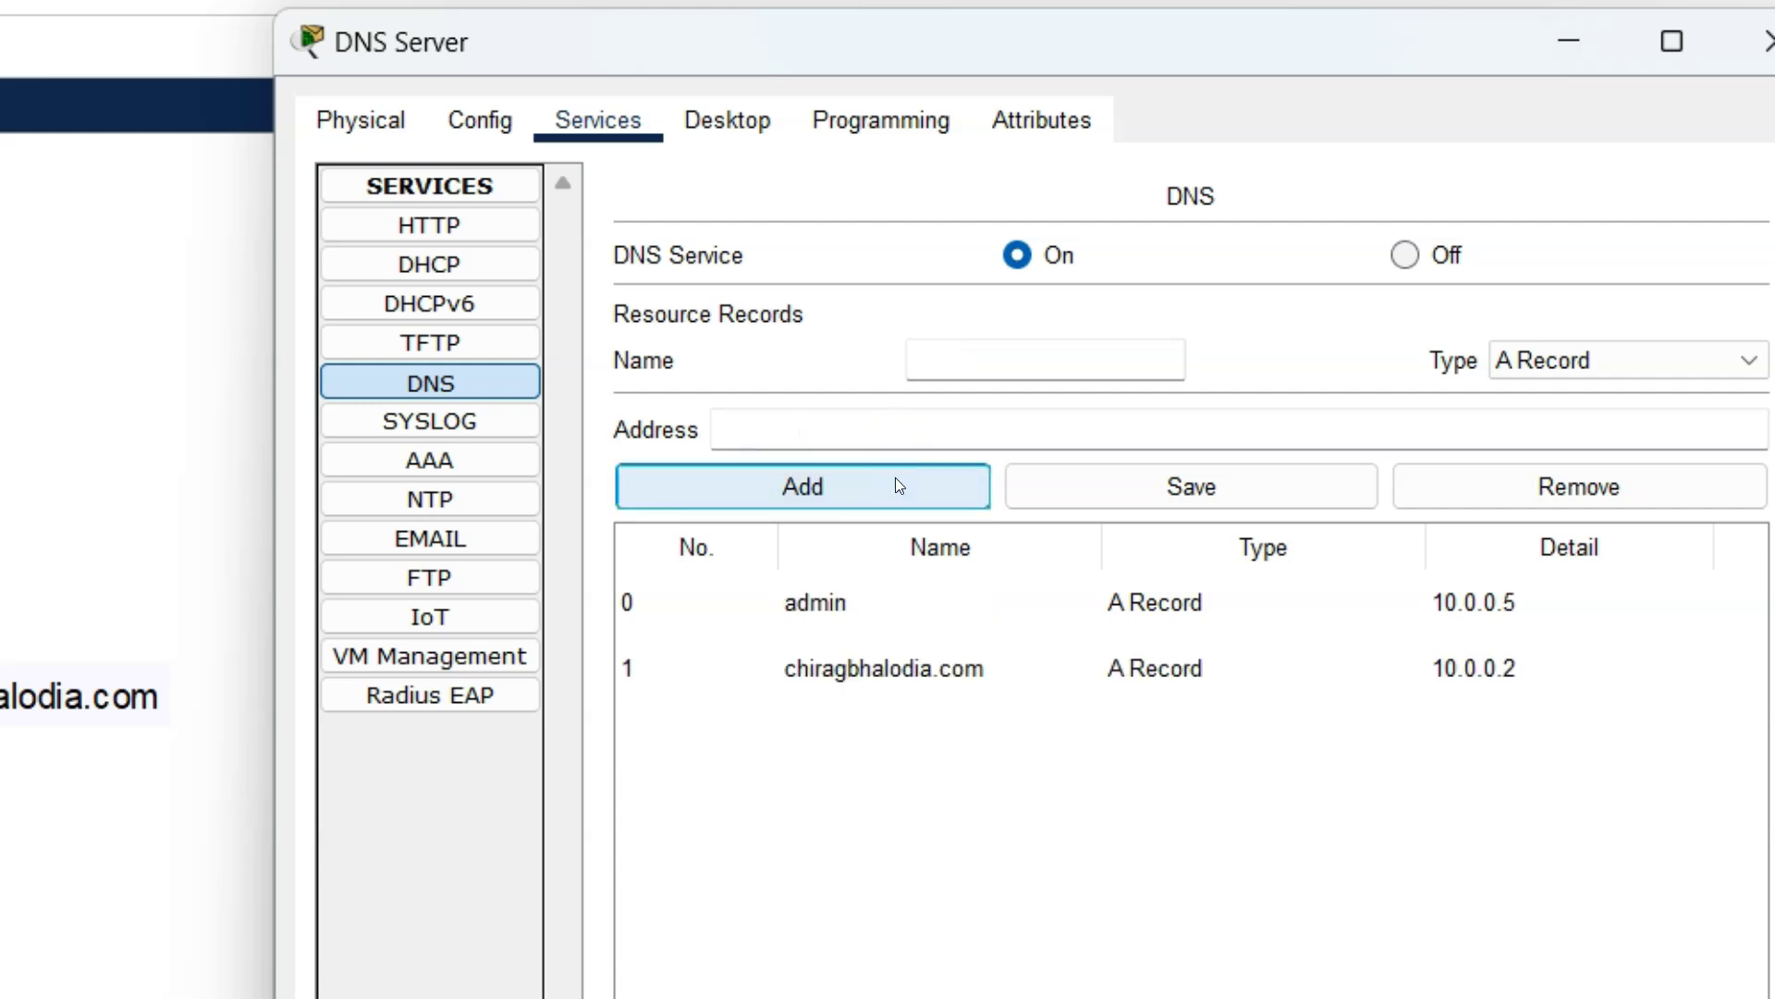
pyautogui.click(868, 610)
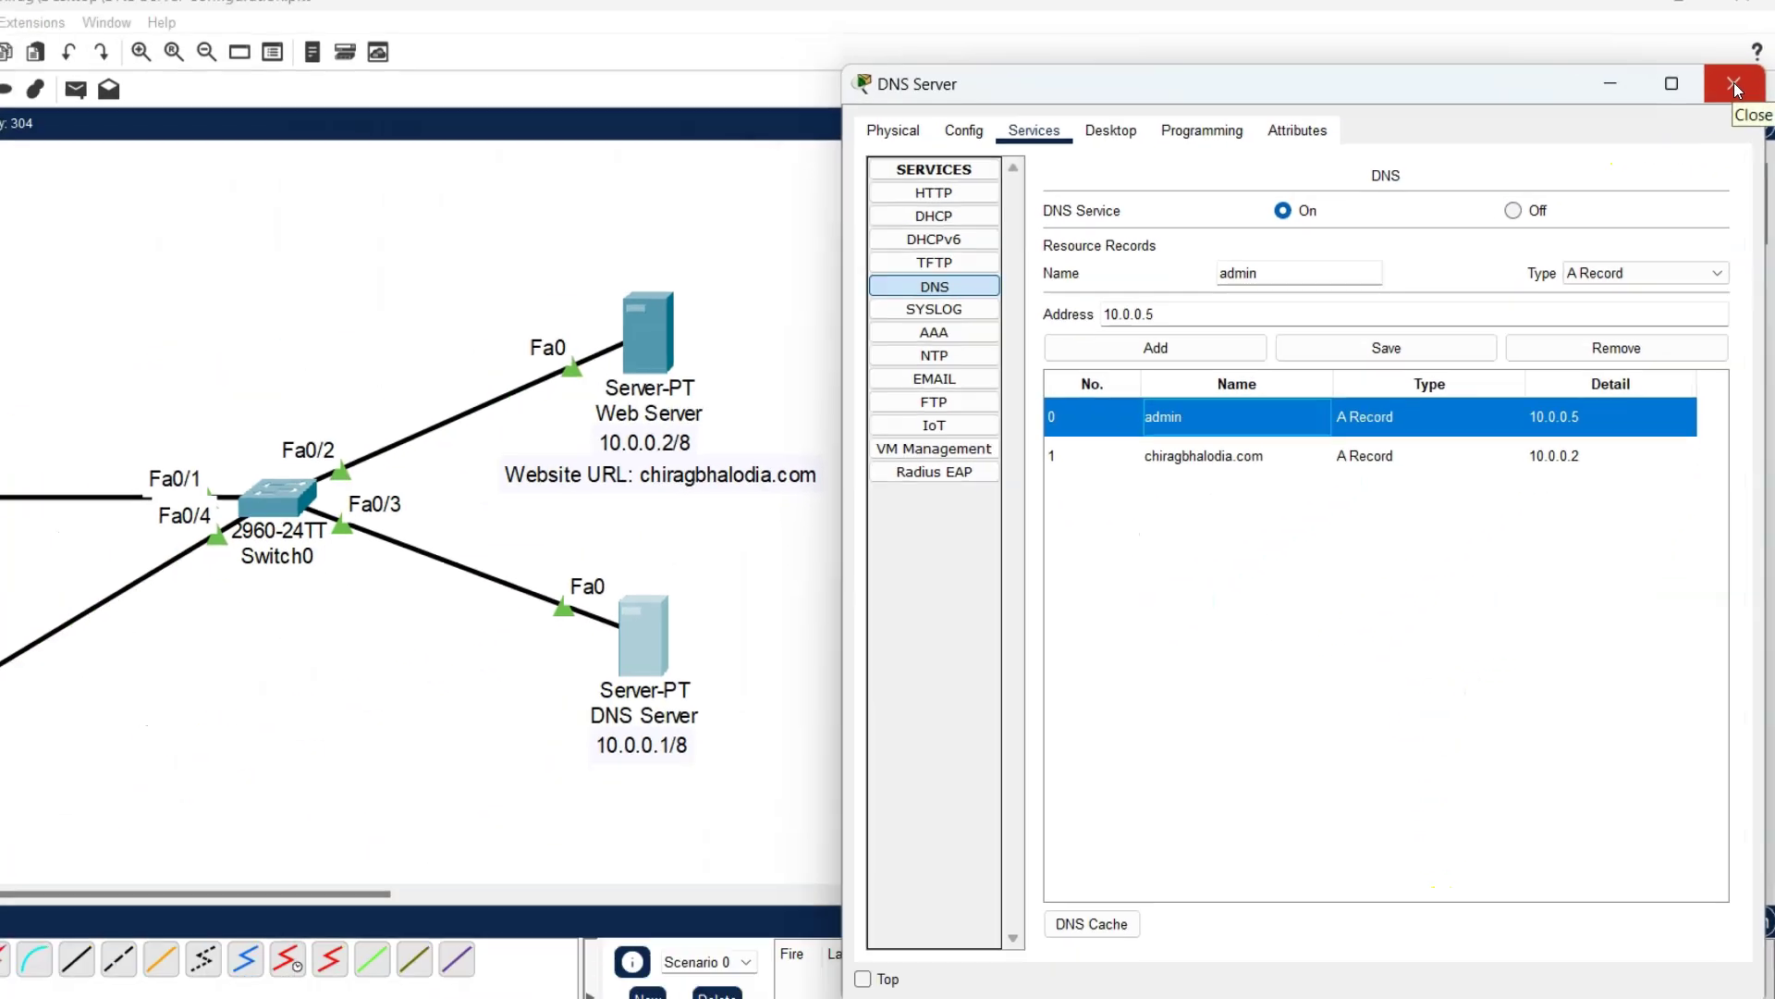
pyautogui.click(1705, 35)
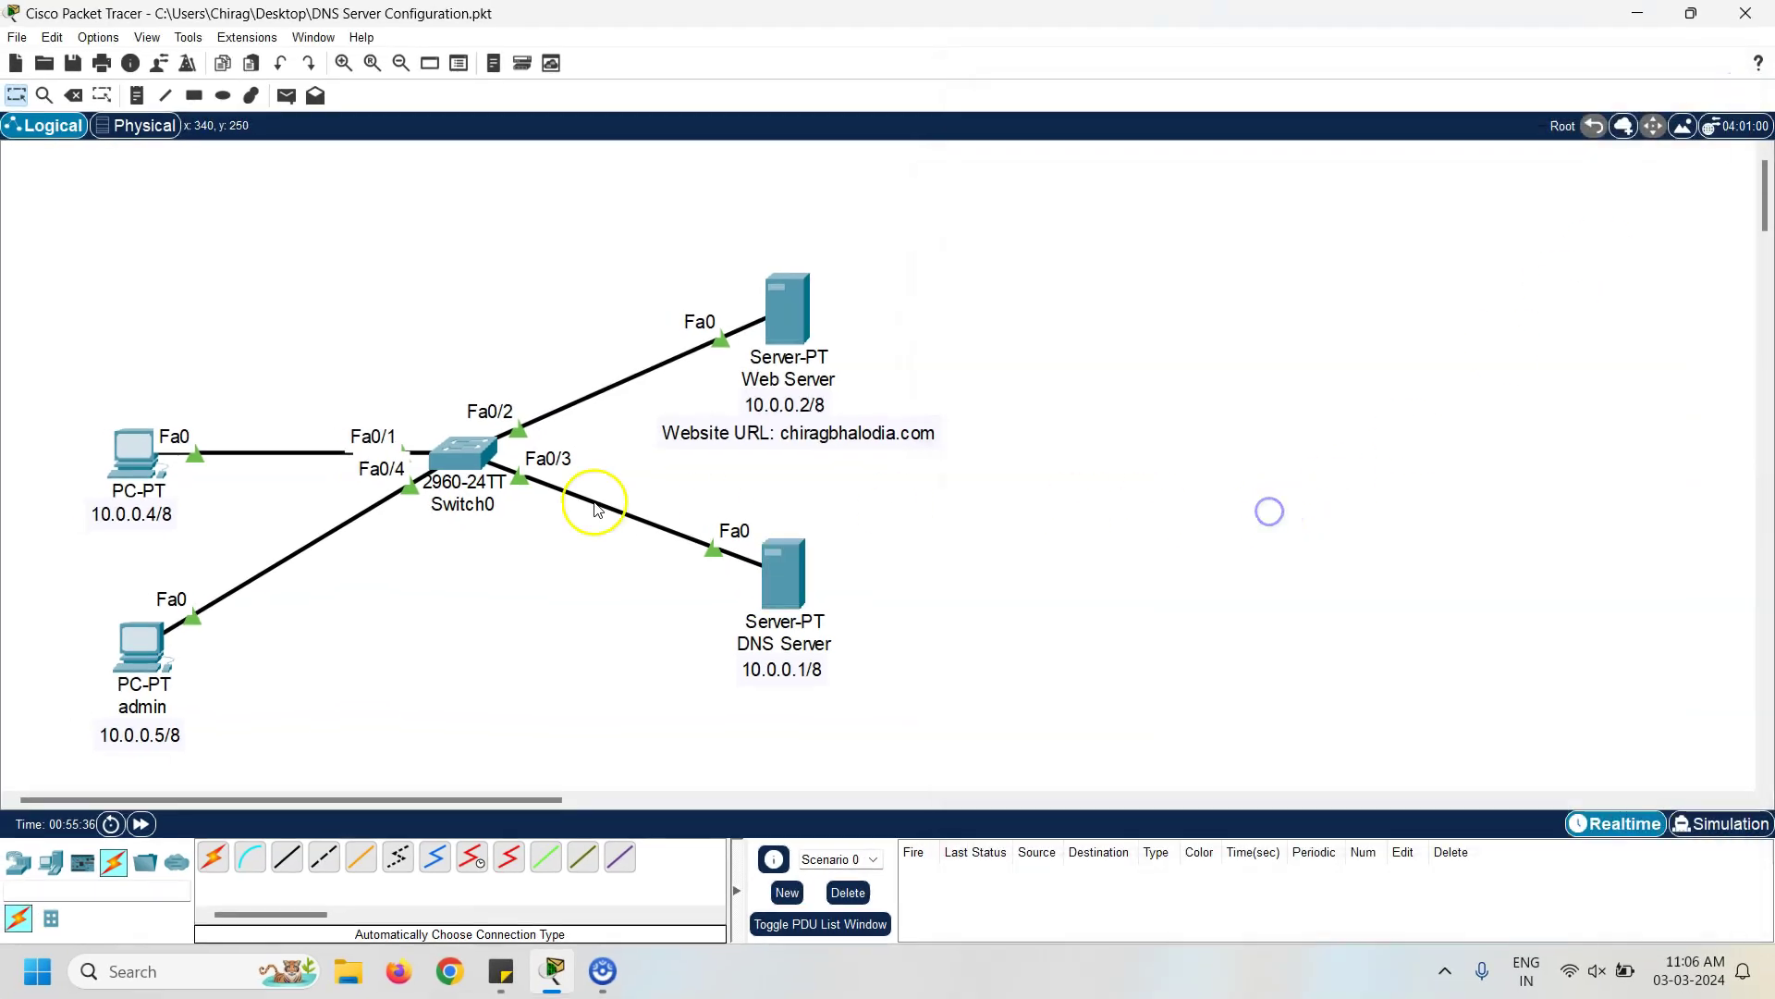
# Run 'ping admin' from PC0's command prompt, getting 4 of 4 replies from 10.0.0.5
pyautogui.click(132, 440)
pyautogui.moveTo(978, 222); pyautogui.dragTo(1288, 119)
pyautogui.click(1436, 200)
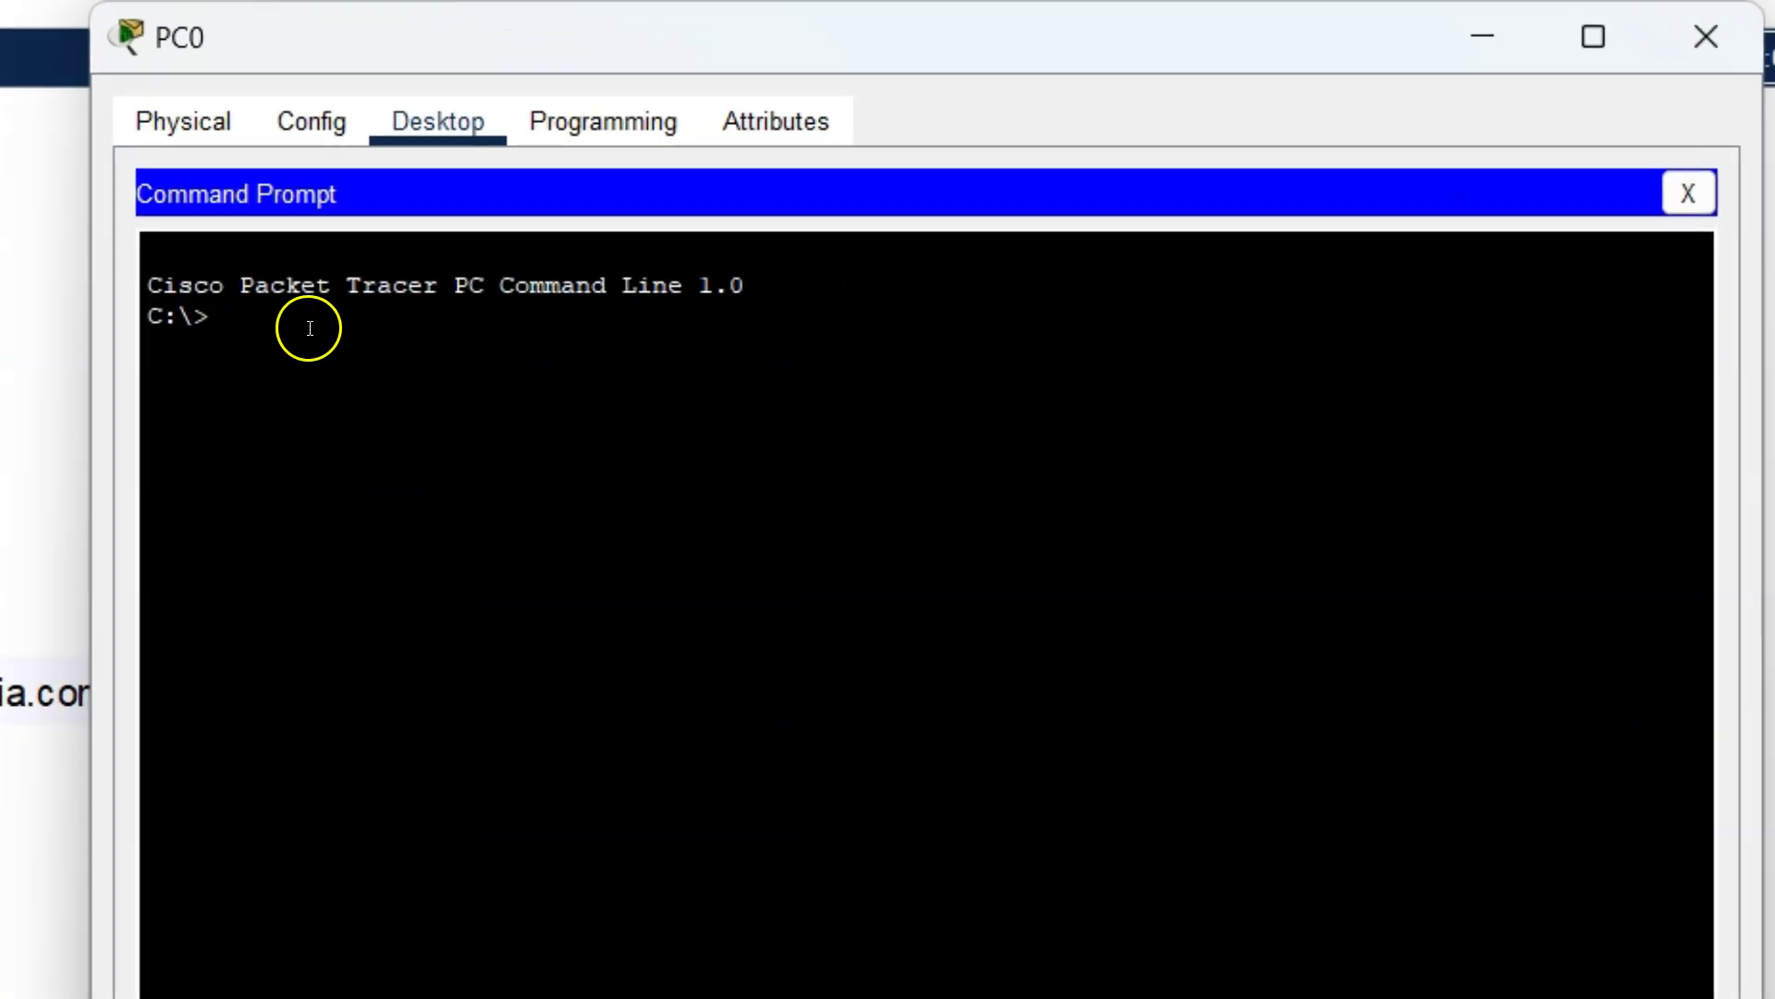
pyautogui.write('ping admi')
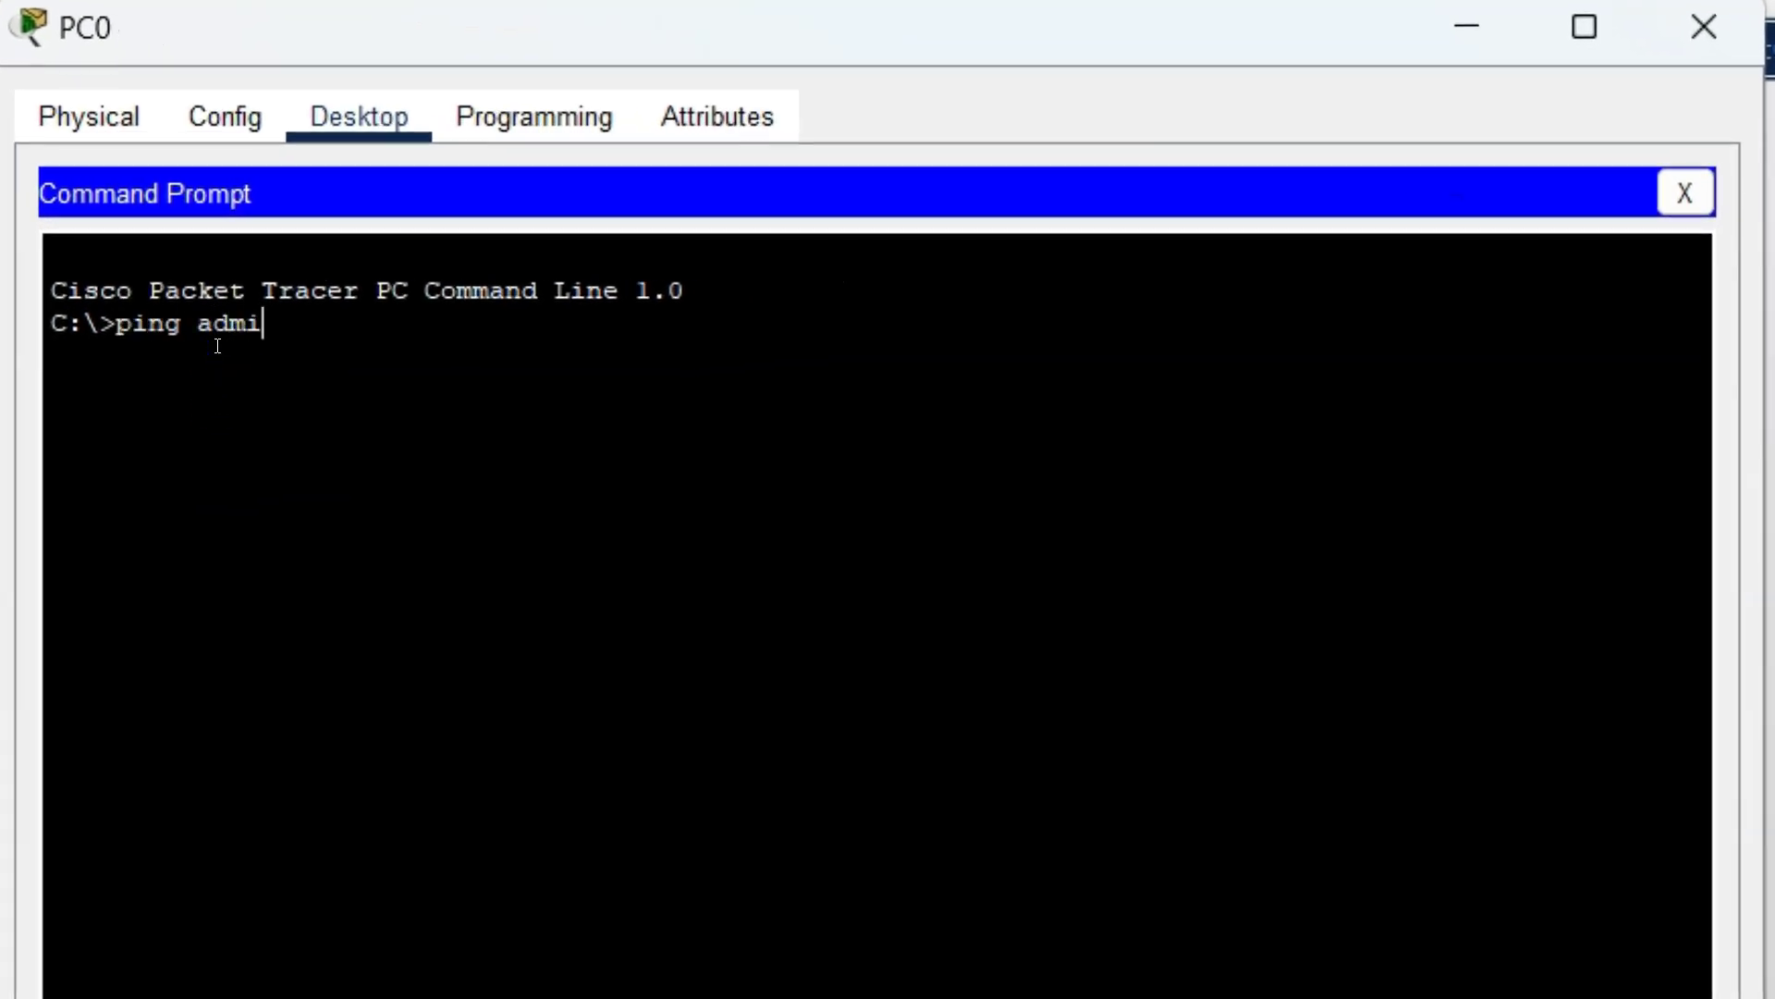
pyautogui.write('n')
pyautogui.click(223, 336)
pyautogui.press('Return')
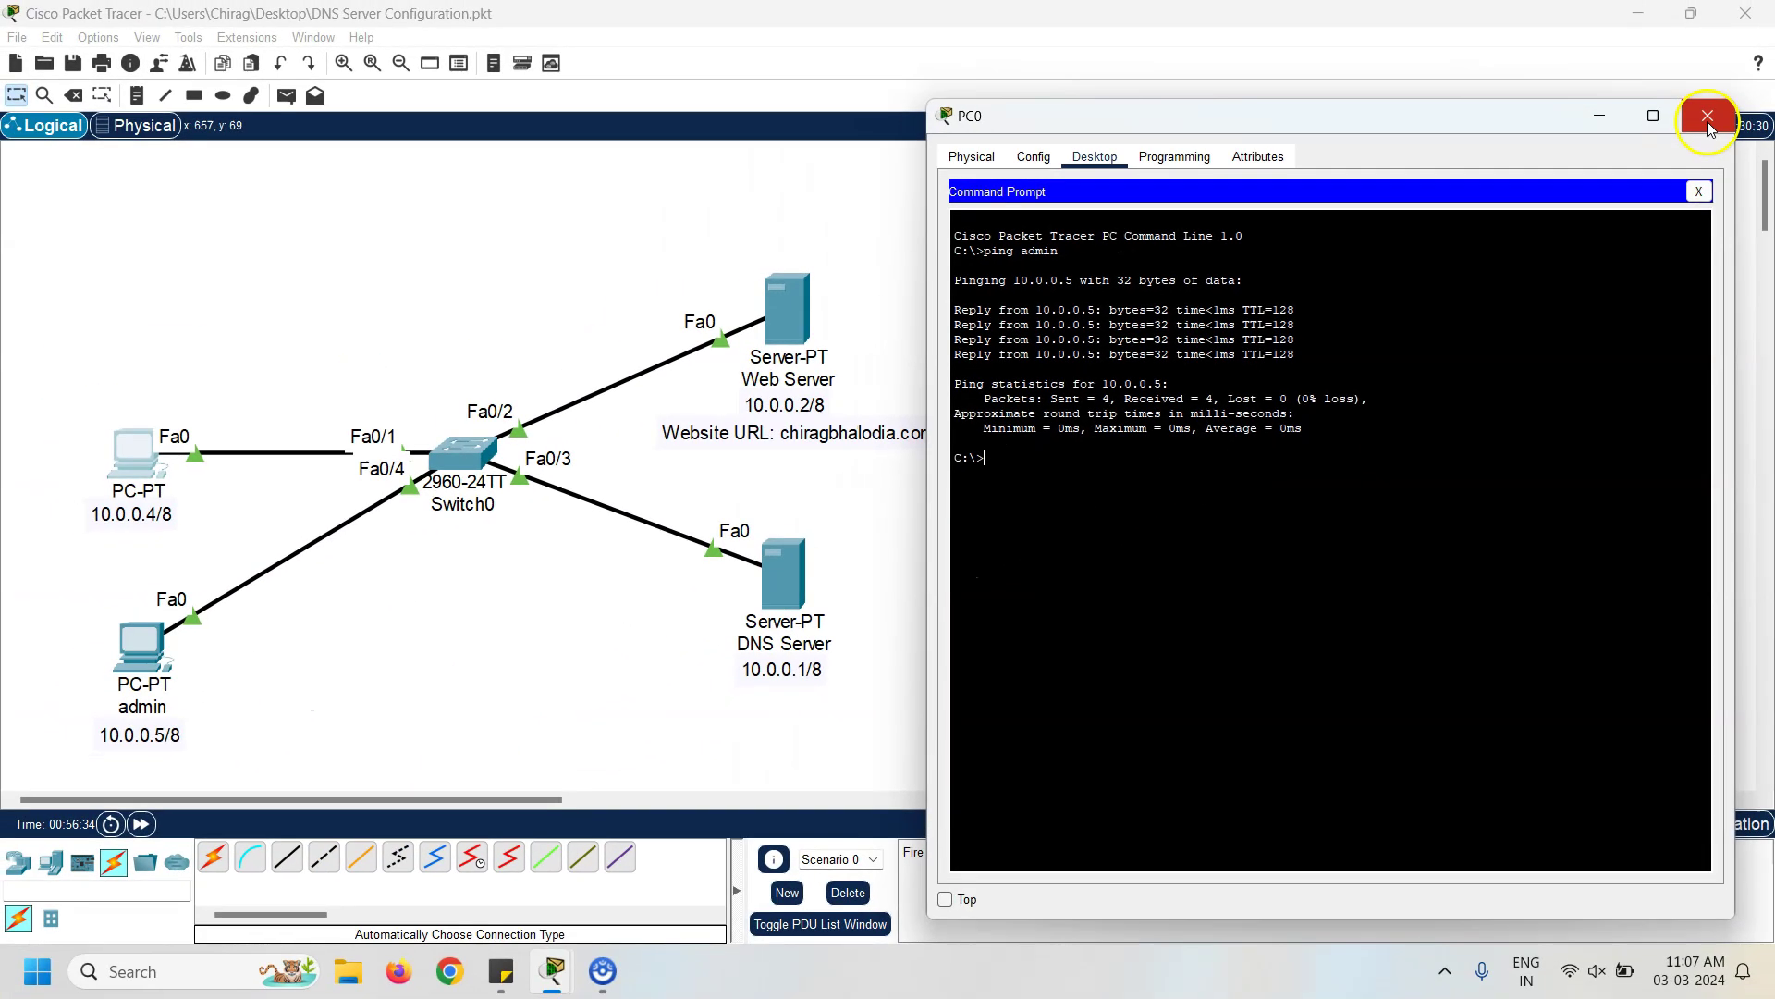
pyautogui.click(1704, 27)
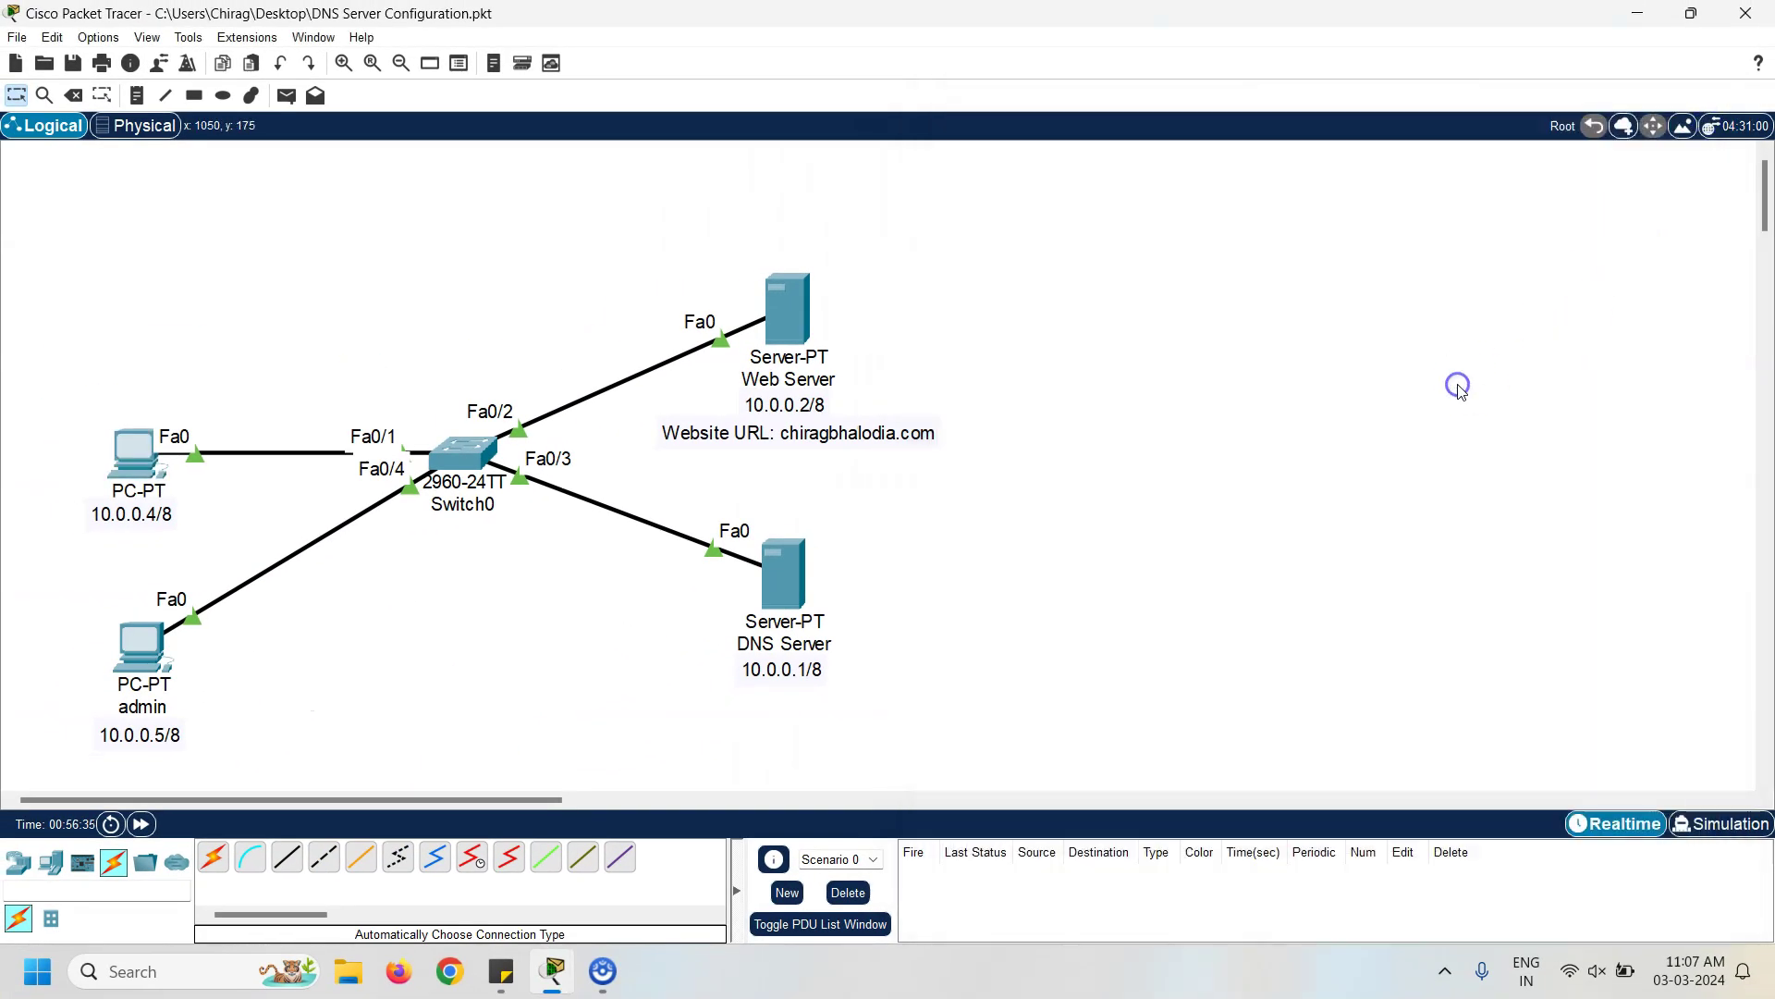